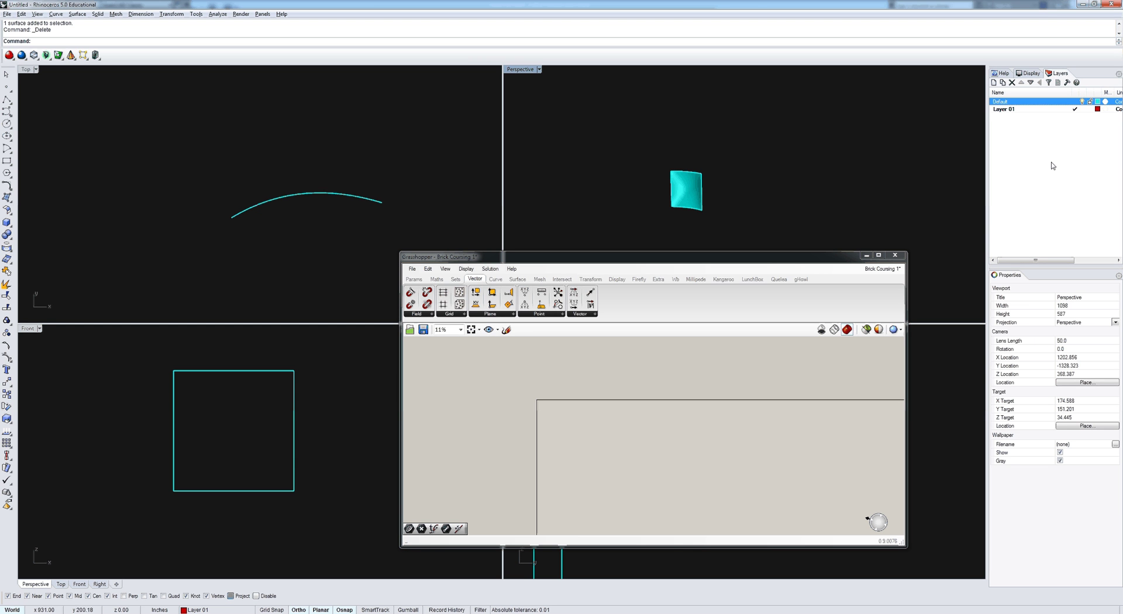
# Add a Surface parameter to the Grasshopper canvas and name it controlSrf.
pyautogui.doubleClick(577, 414)
pyautogui.write('srf')
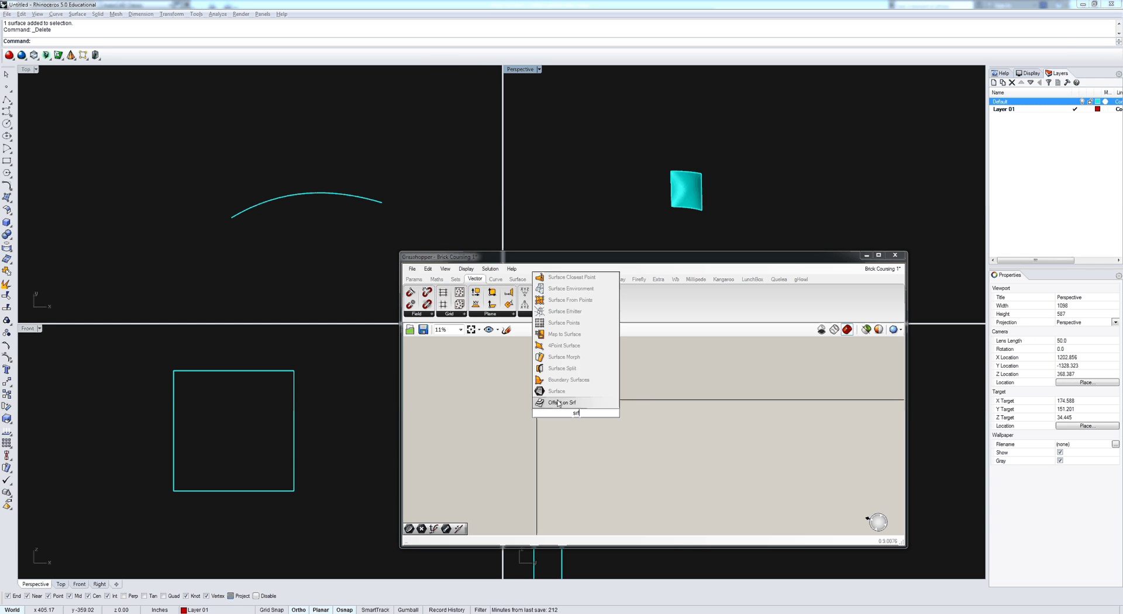
pyautogui.click(557, 392)
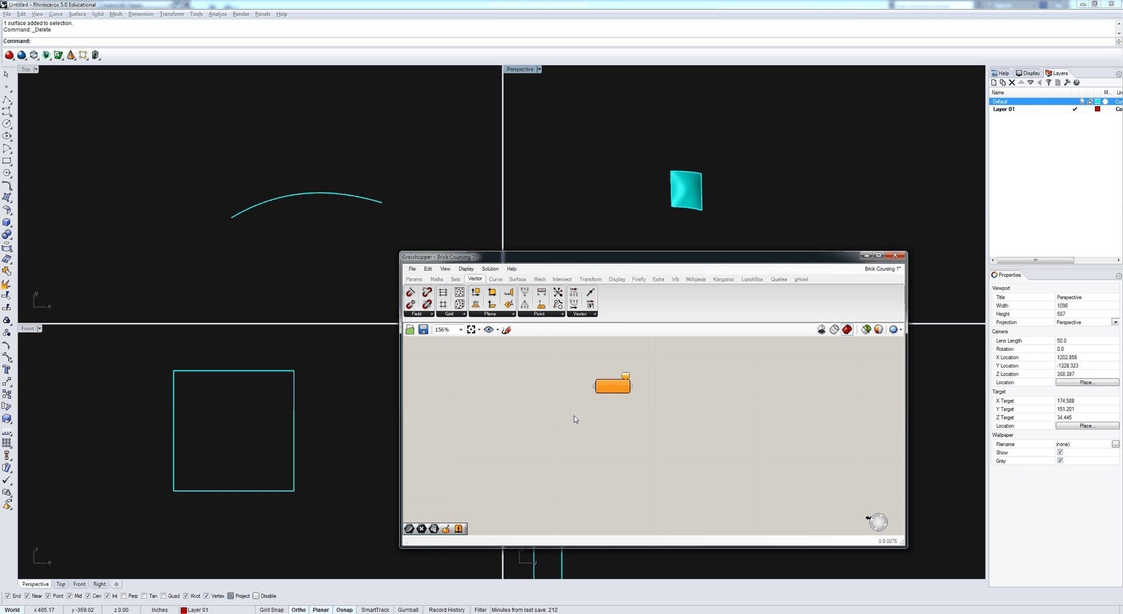
pyautogui.rightClick(616, 384)
pyautogui.moveTo(669, 392); pyautogui.dragTo(593, 386)
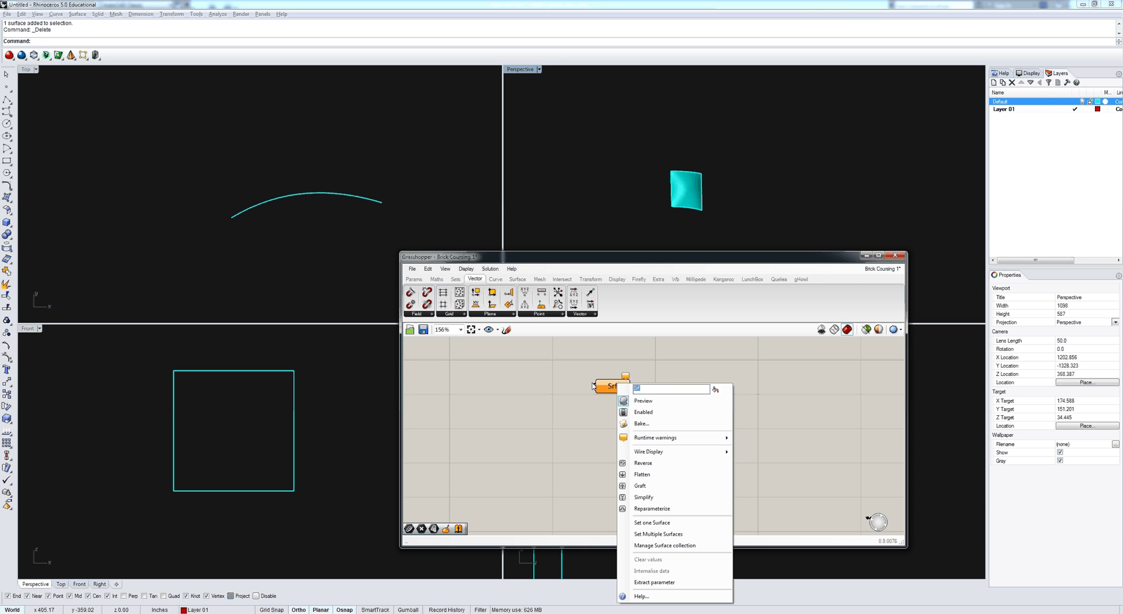
pyautogui.write('controlSrf')
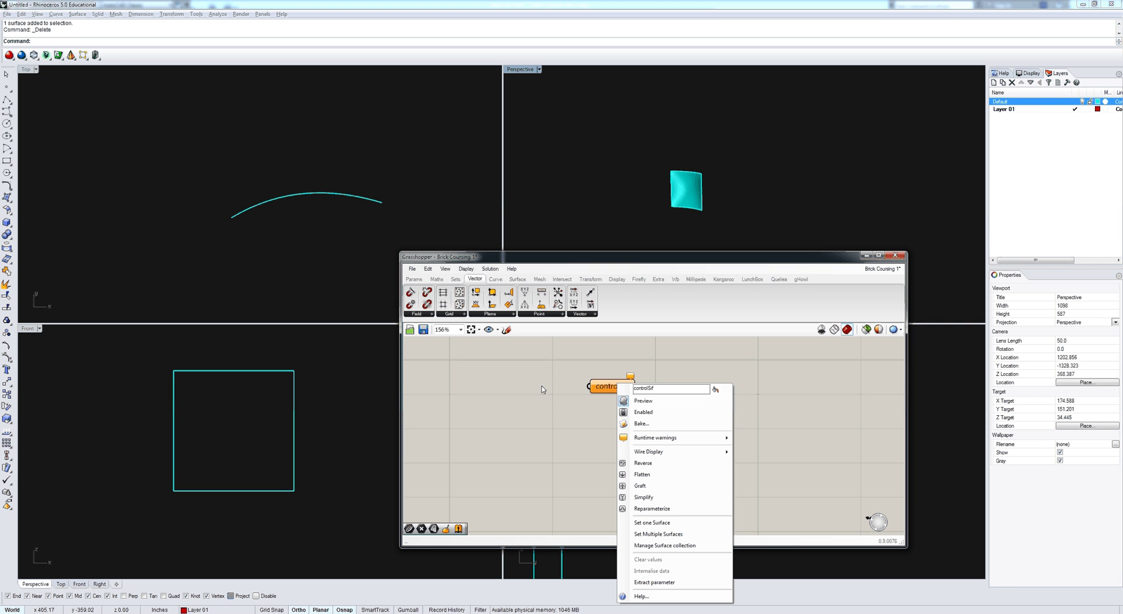
pyautogui.press('Return')
# Reference the curved Rhino surface in the controlSrf parameter and hide the Default layer.
pyautogui.click(704, 202)
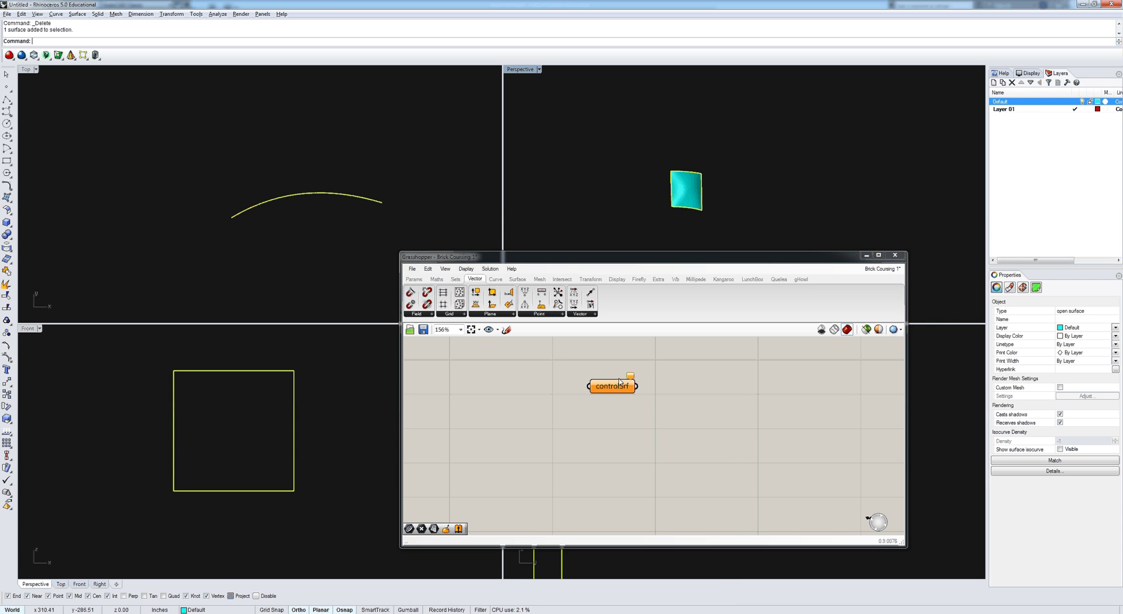
pyautogui.rightClick(615, 386)
pyautogui.click(641, 513)
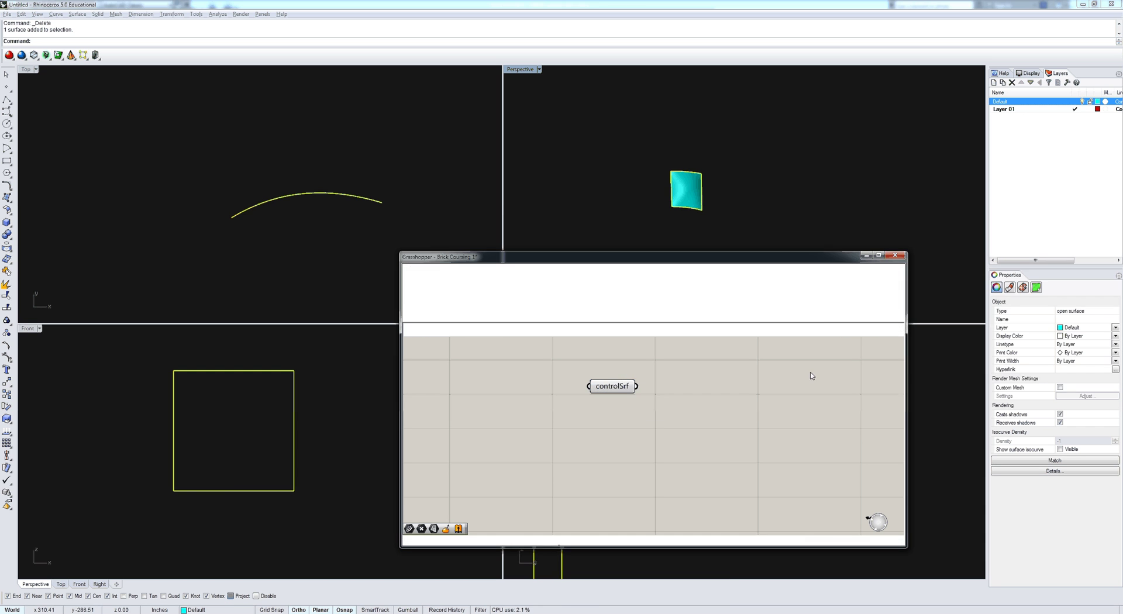
pyautogui.click(1083, 102)
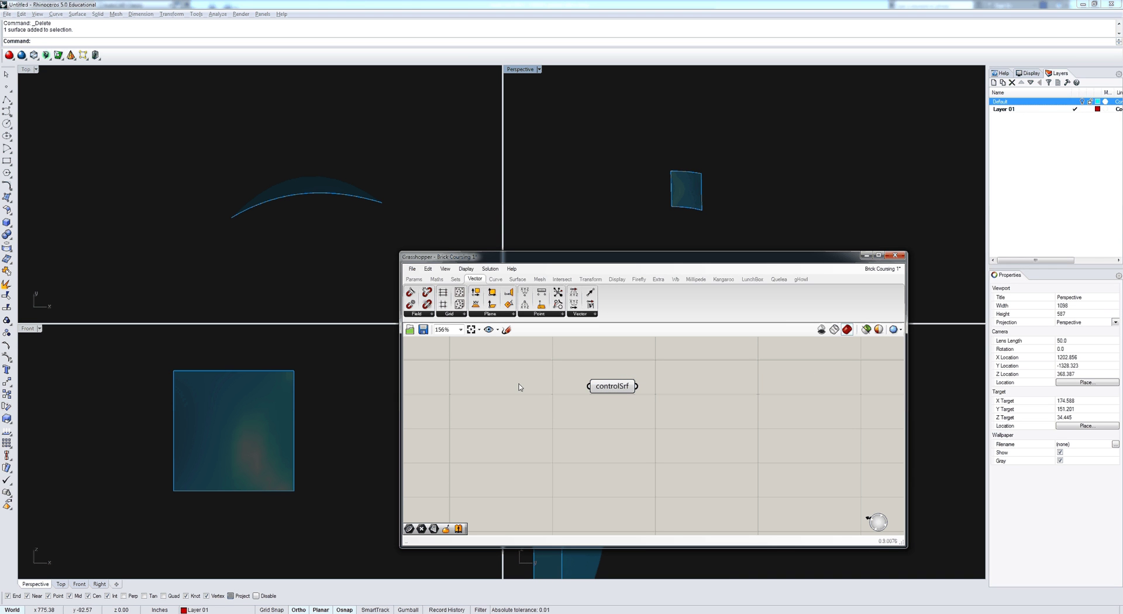
# Add a Construct Point component to the canvas below the controlSrf parameter.
pyautogui.moveTo(630, 441); pyautogui.dragTo(655, 419, button='right')
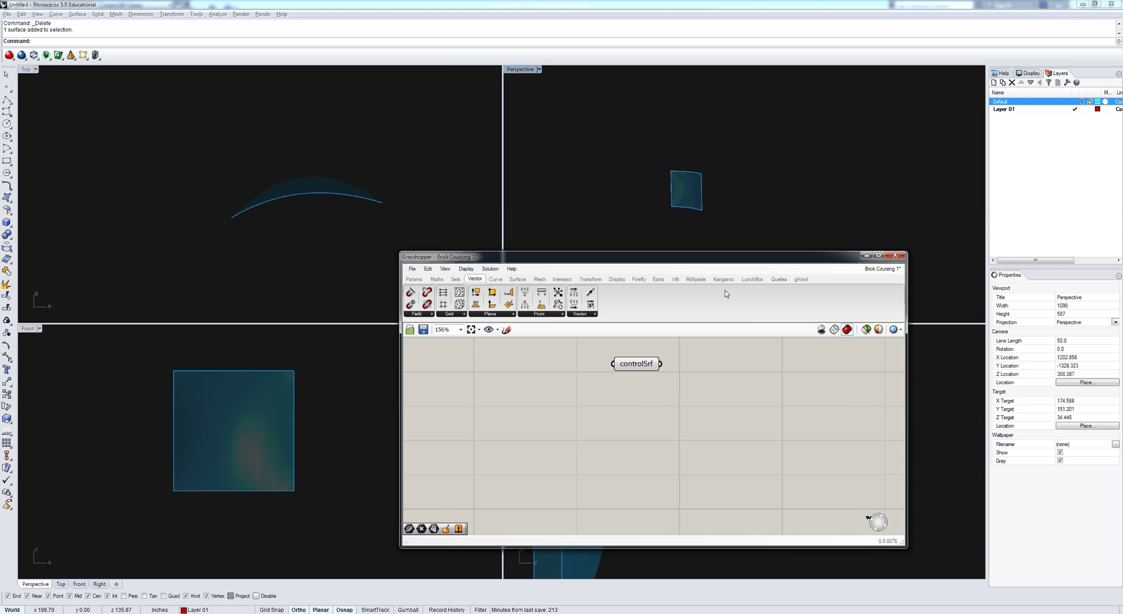
pyautogui.moveTo(705, 263); pyautogui.dragTo(759, 151)
pyautogui.scroll(-6, 653, 324)
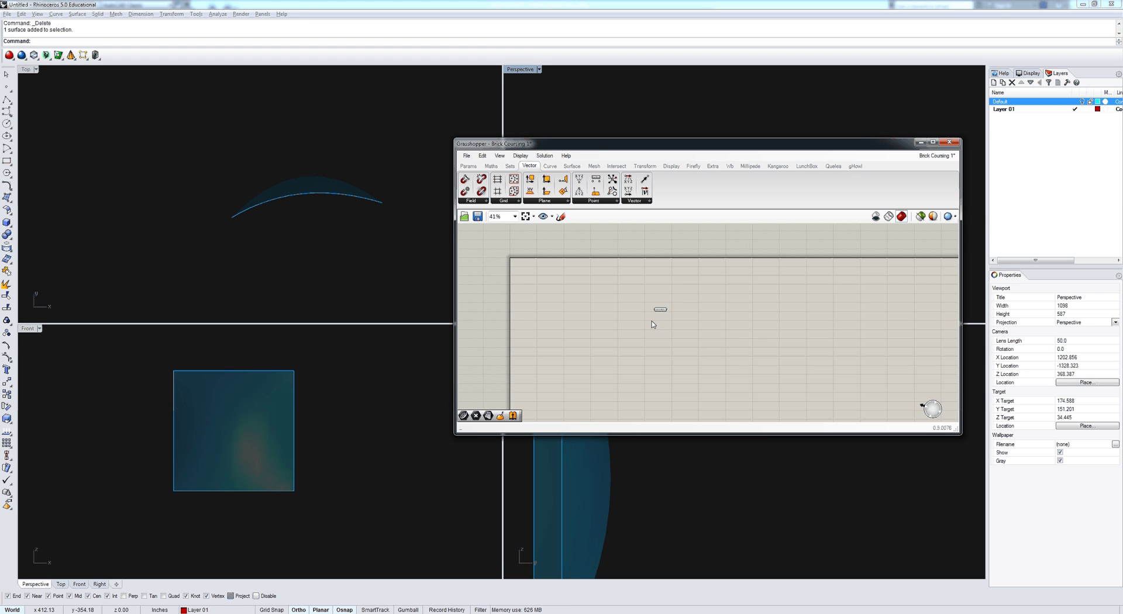
pyautogui.scroll(1, 659, 330)
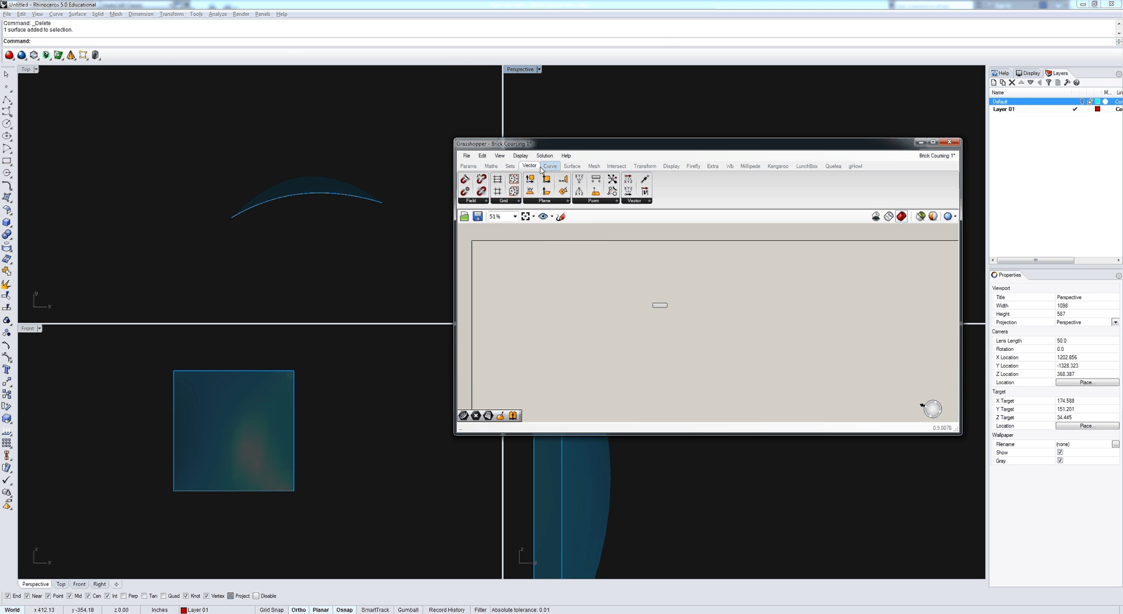
pyautogui.moveTo(579, 192); pyautogui.dragTo(575, 348)
pyautogui.scroll(3, 576, 344)
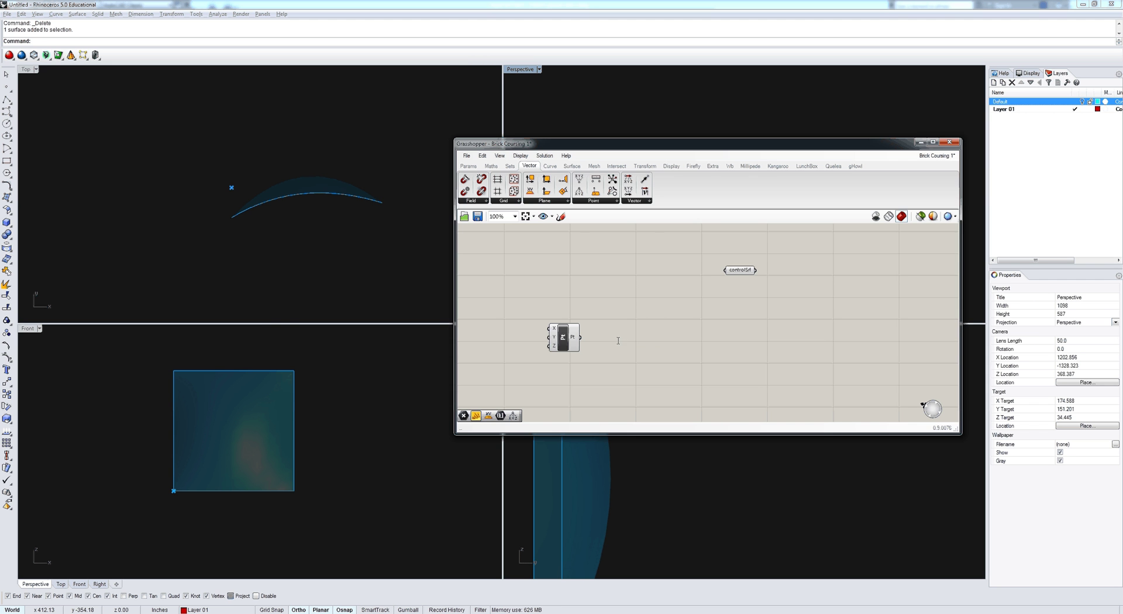
# Add an XY Plane component and connect the constructed point to its origin input.
pyautogui.doubleClick(619, 341)
pyautogui.write('xy')
pyautogui.press('Return')
pyautogui.scroll(4, 584, 338)
pyautogui.moveTo(576, 340); pyautogui.dragTo(630, 347)
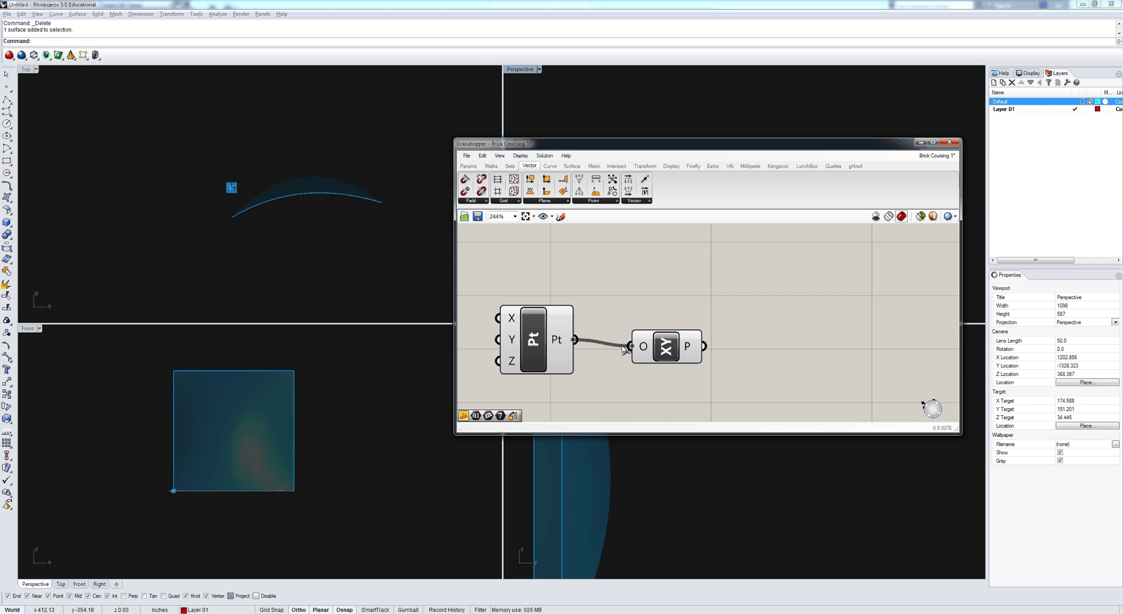
pyautogui.moveTo(684, 367); pyautogui.dragTo(648, 343, button='right')
pyautogui.scroll(-2, 648, 343)
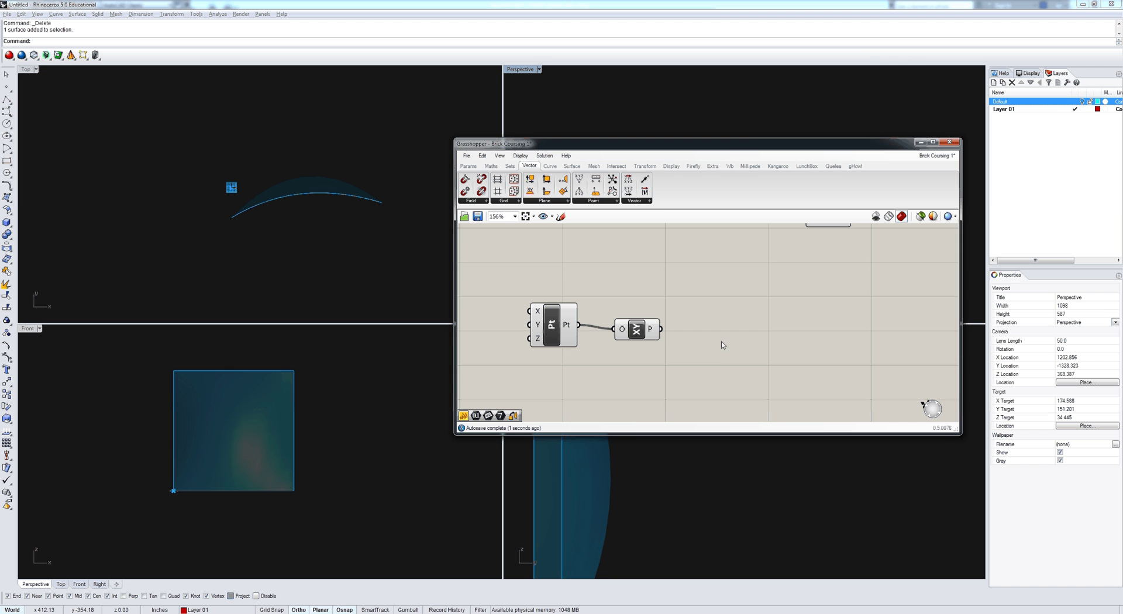
# Add a Plane parameter fed by the XY Plane output and name it Pln 1.
pyautogui.doubleClick(722, 343)
pyautogui.write('plane')
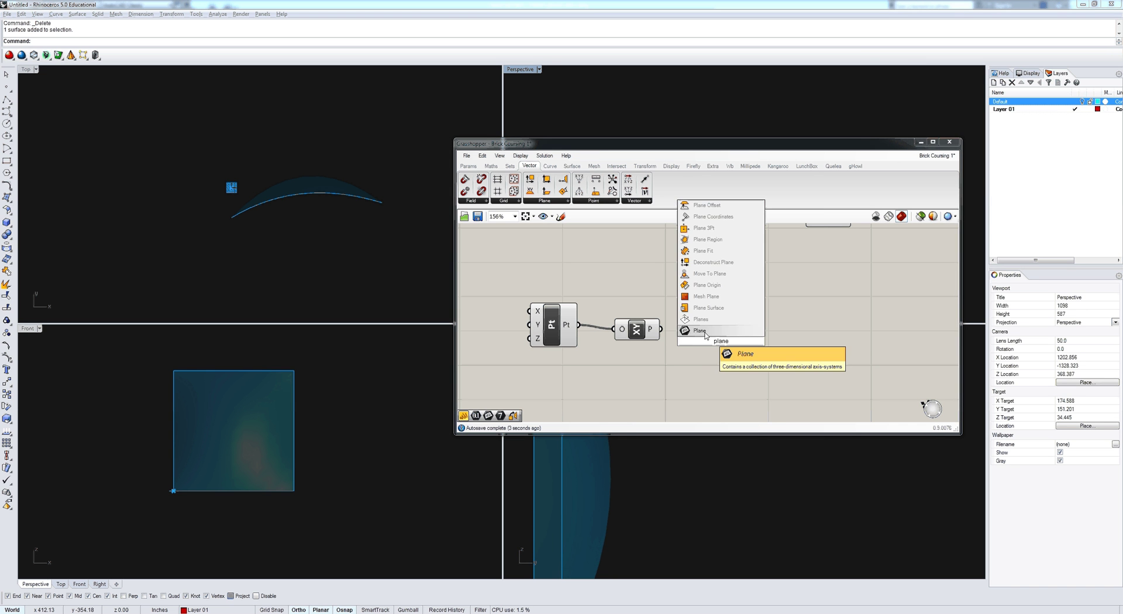
pyautogui.press('Return')
pyautogui.moveTo(662, 332); pyautogui.dragTo(702, 341)
pyautogui.rightClick(722, 342)
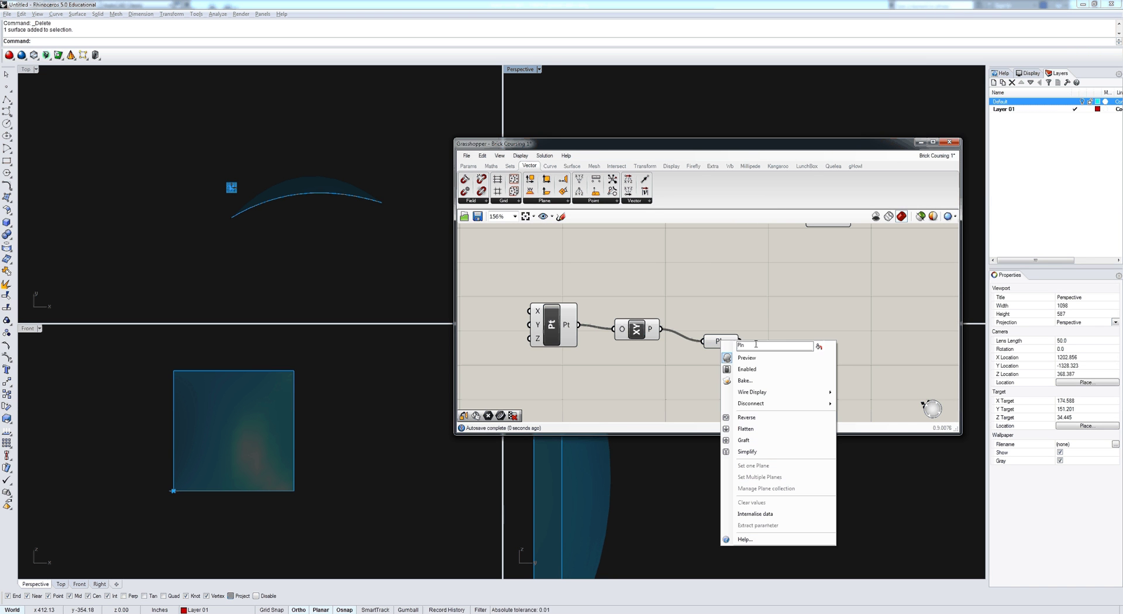
pyautogui.write('1')
pyautogui.click(764, 295)
pyautogui.moveTo(775, 344); pyautogui.dragTo(727, 310, button='right')
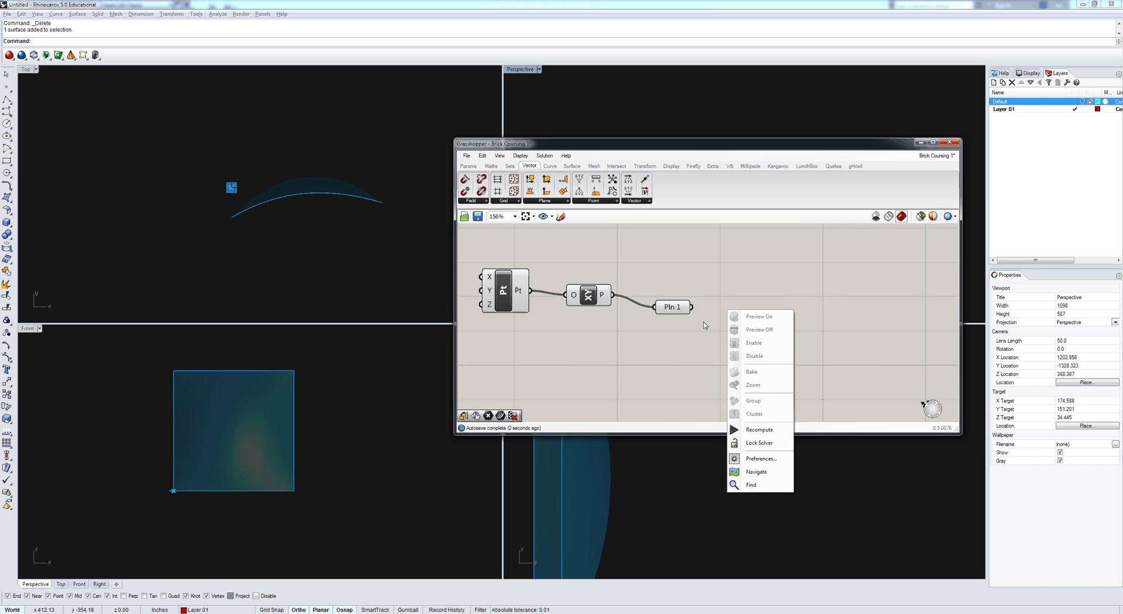
pyautogui.click(780, 290)
# Add a Domain Box component and connect Pln 1 to its base input.
pyautogui.doubleClick(781, 339)
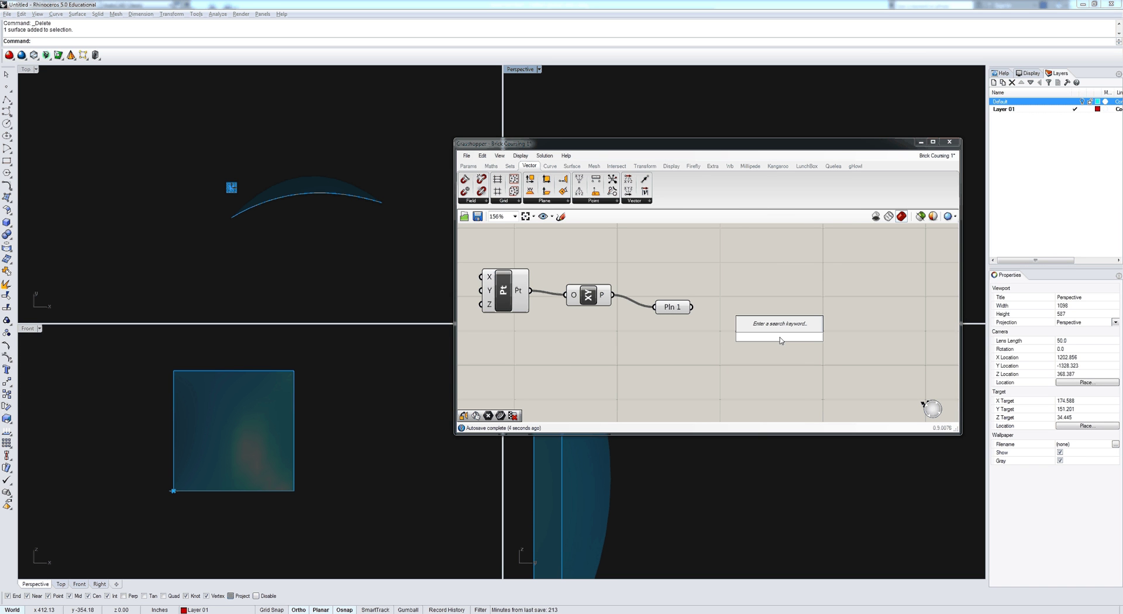
pyautogui.write('box')
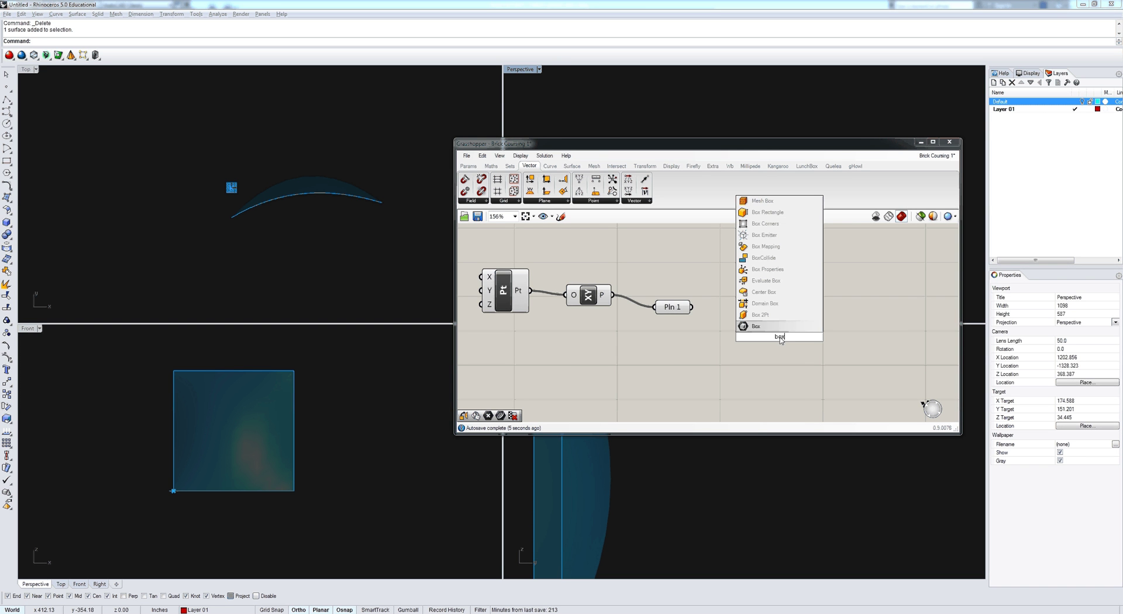
pyautogui.click(763, 301)
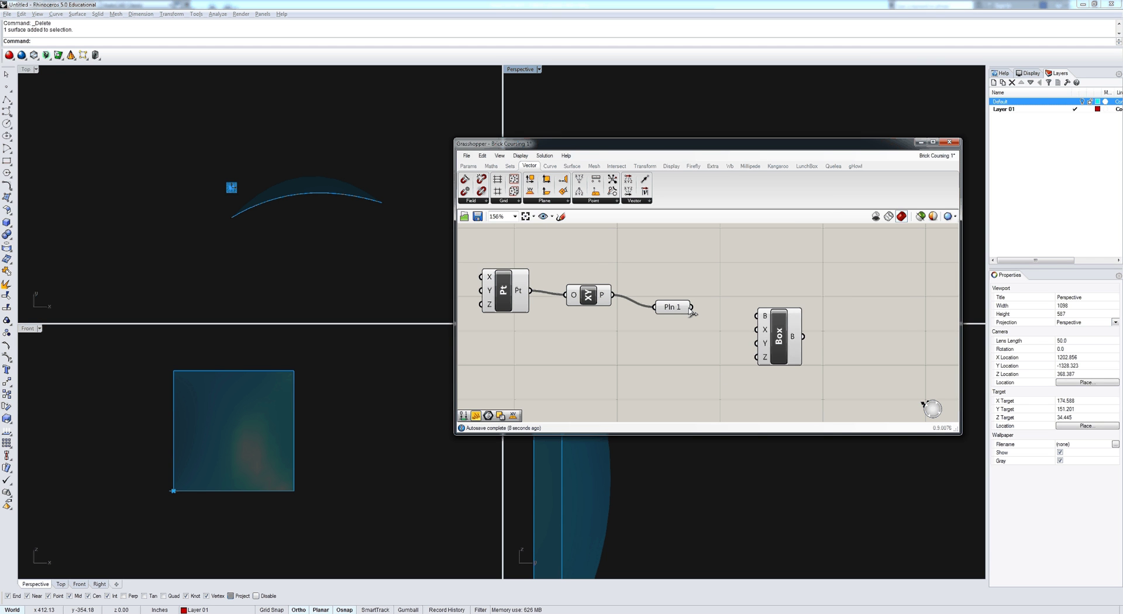
pyautogui.moveTo(691, 308); pyautogui.dragTo(775, 361)
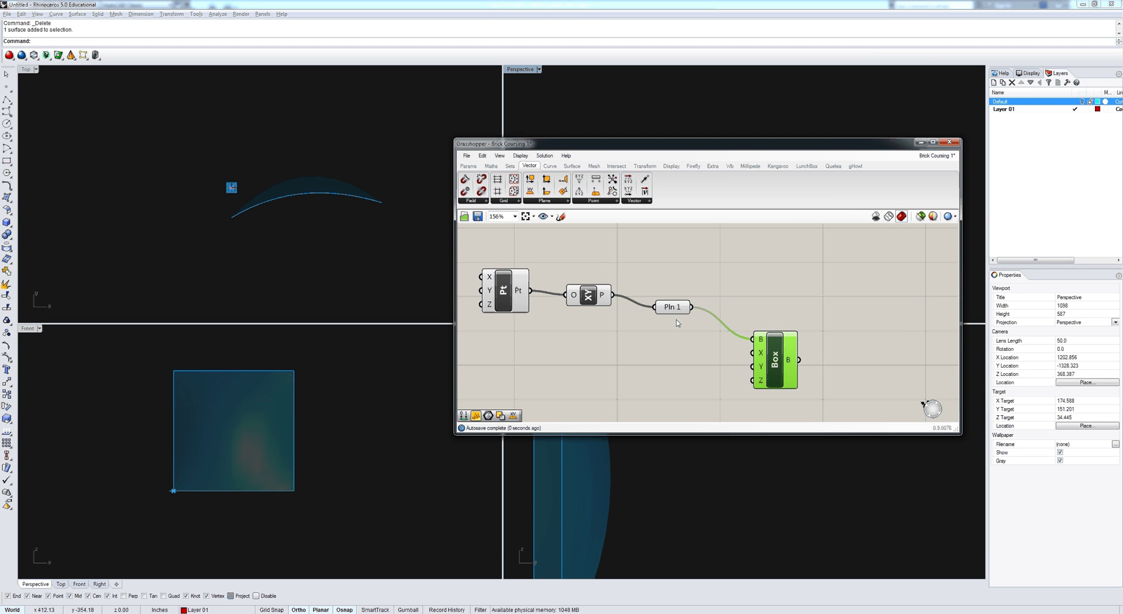
# Duplicate the Pln 1 parameter and place the copy further along the canvas, beyond the Domain Box.
pyautogui.click(676, 308)
pyautogui.moveTo(679, 309); pyautogui.dragTo(877, 297)
pyautogui.scroll(-4, 746, 300)
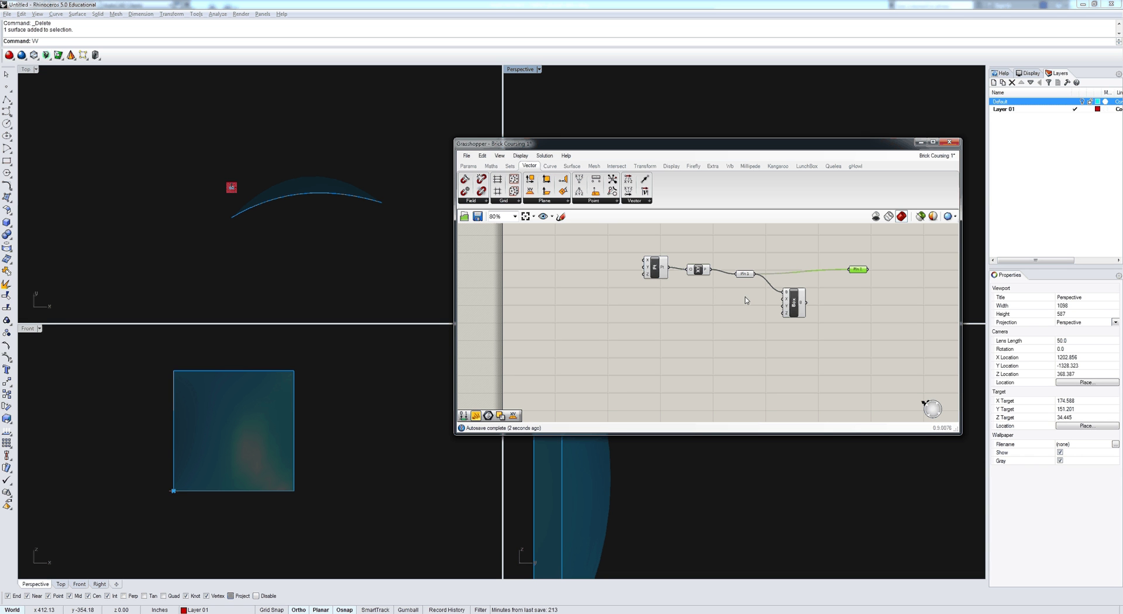
# Add a Number parameter below the point and plane components and name it width.
pyautogui.click(493, 167)
pyautogui.click(469, 167)
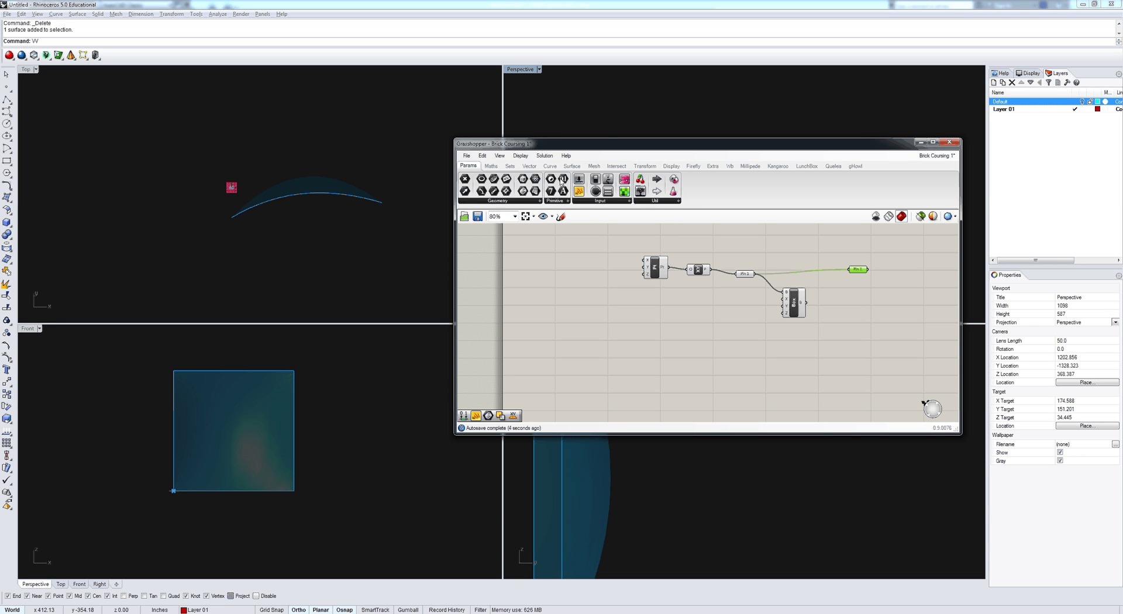
pyautogui.moveTo(562, 181); pyautogui.dragTo(636, 341)
pyautogui.rightClick(636, 339)
pyautogui.write('width')
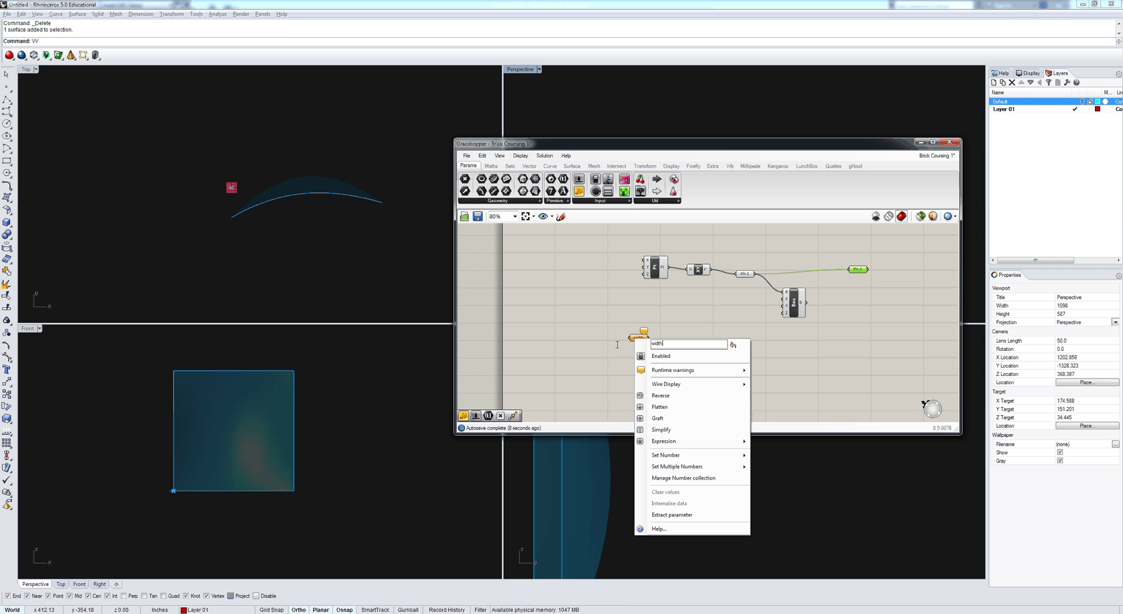
pyautogui.click(617, 345)
# Duplicate the width parameter directly below it and name the copy length.
pyautogui.keyDown('alt'); pyautogui.moveTo(637, 336); pyautogui.dragTo(639, 353); pyautogui.keyUp('alt')
pyautogui.rightClick(641, 356)
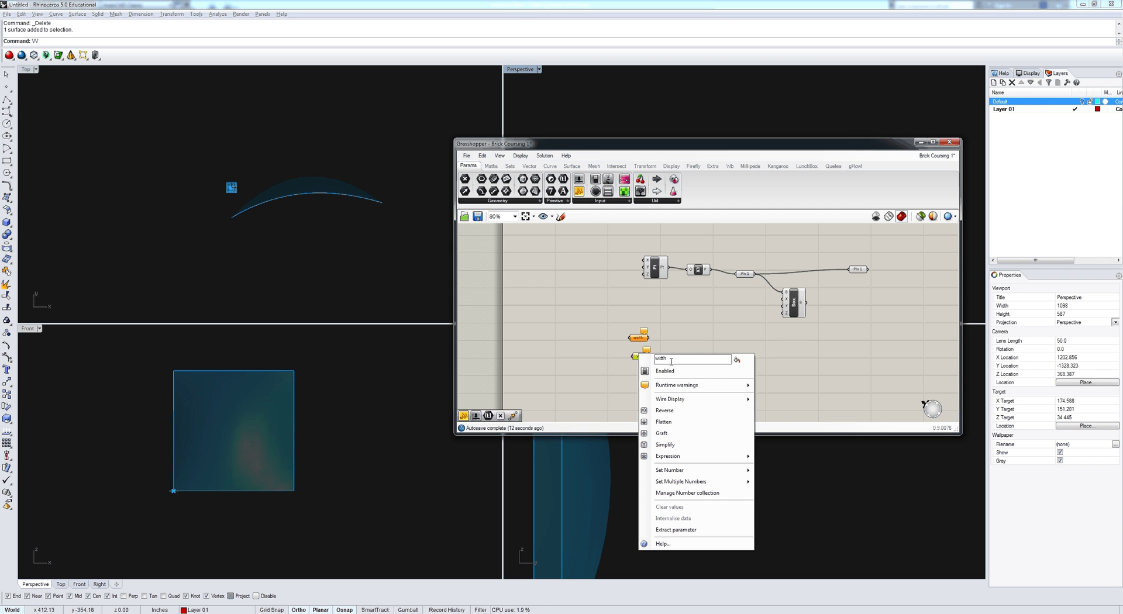
pyautogui.doubleClick(671, 361)
pyautogui.write('length')
pyautogui.click(614, 358)
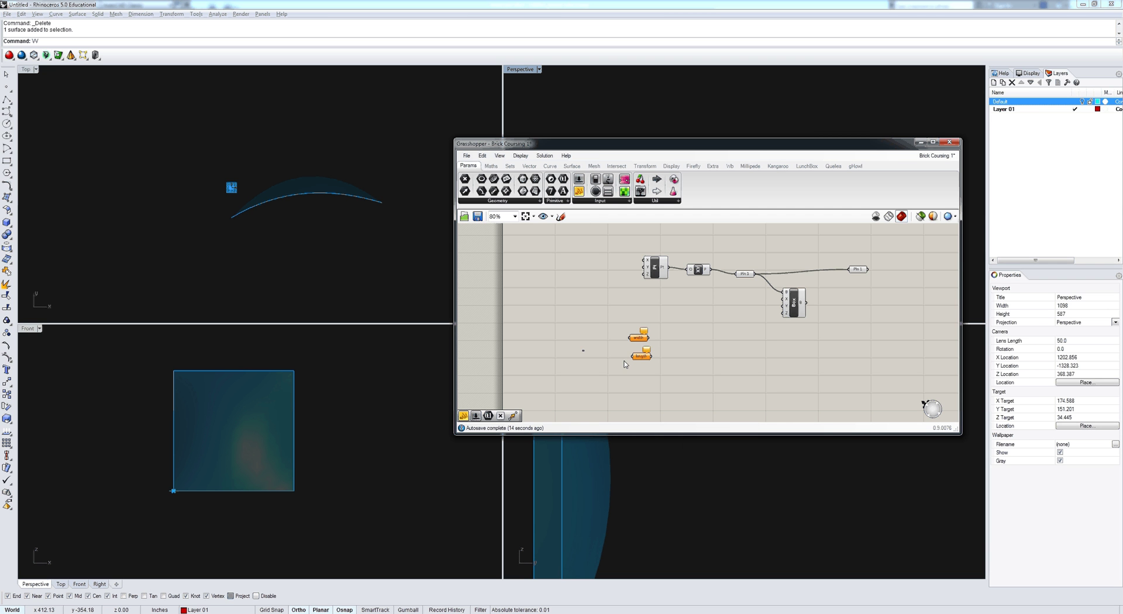
# Duplicate the length parameter directly below it and name the copy height.
pyautogui.moveTo(643, 361); pyautogui.dragTo(641, 357)
pyautogui.write('v')
pyautogui.click(642, 359)
pyautogui.moveTo(671, 379); pyautogui.dragTo(642, 370)
pyautogui.click(641, 356)
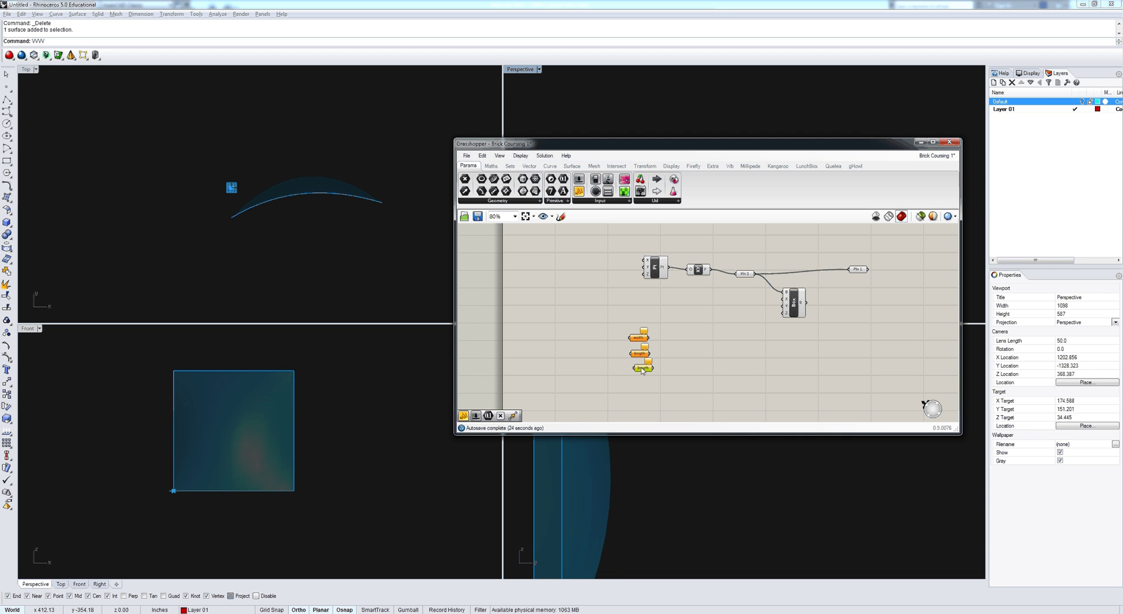
pyautogui.rightClick(643, 370)
pyautogui.write('h')
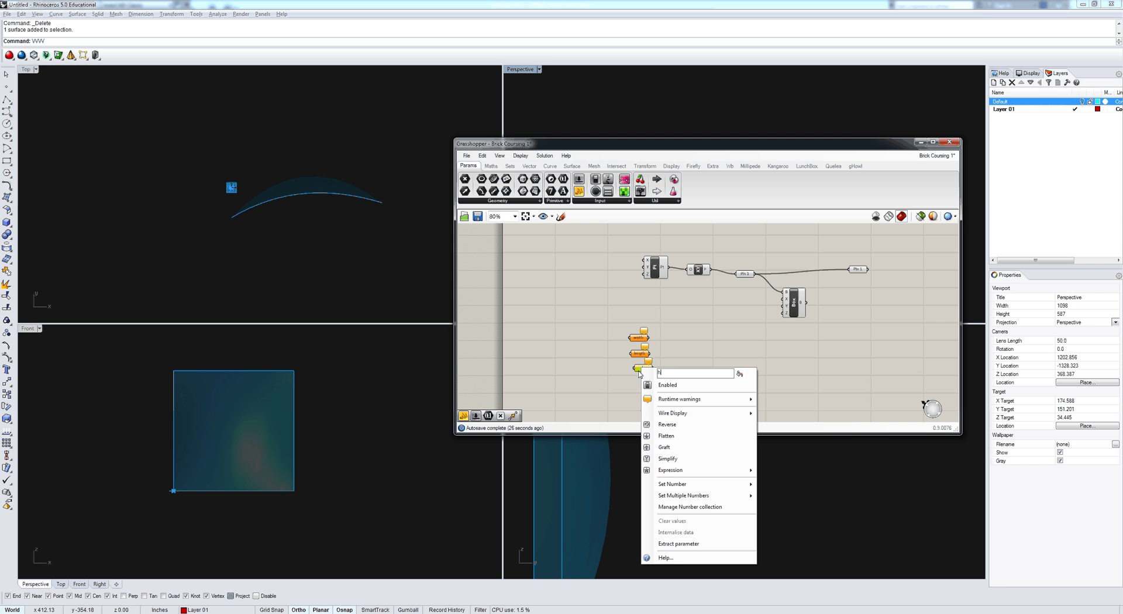
pyautogui.write('eight')
pyautogui.press('Return')
# Duplicate the width parameter, place the copy above it, and name it mortarJoint.
pyautogui.click(644, 338)
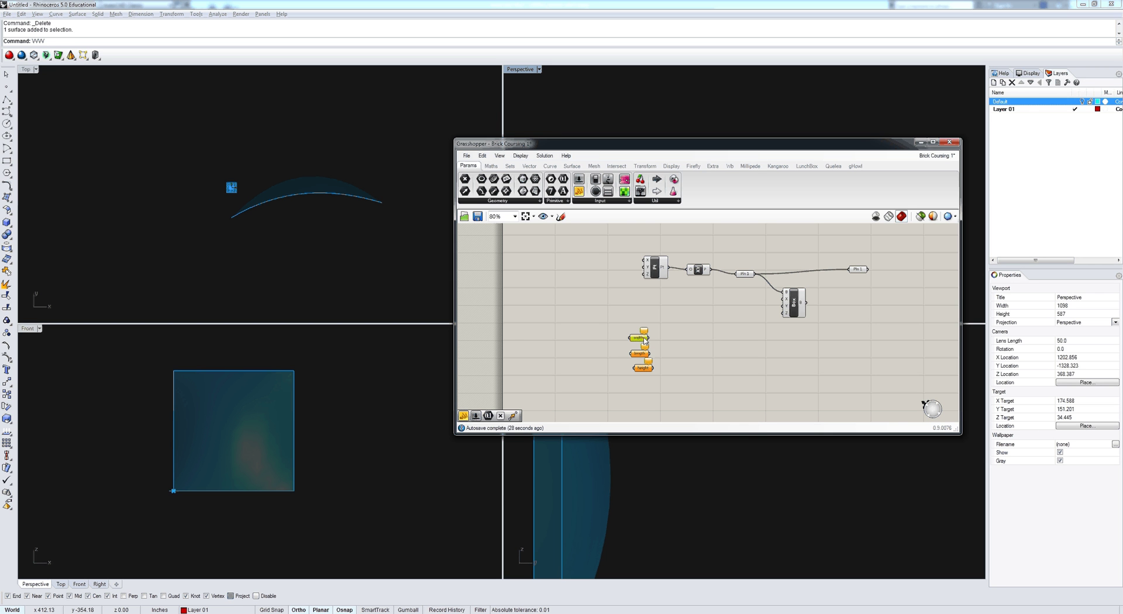
pyautogui.write('v')
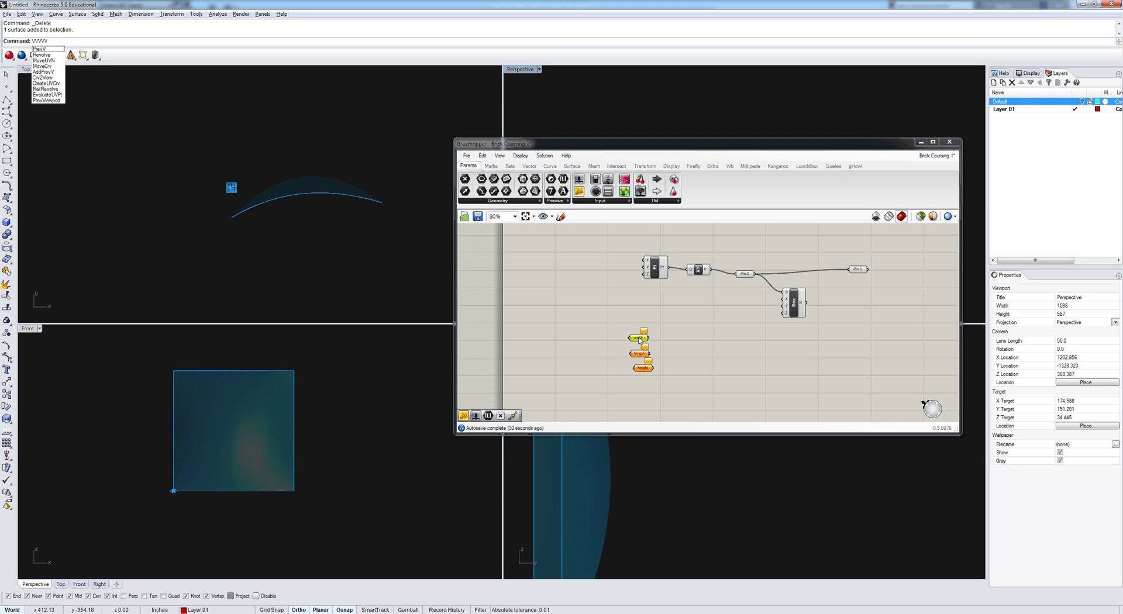
pyautogui.click(639, 340)
pyautogui.moveTo(636, 340); pyautogui.dragTo(633, 310)
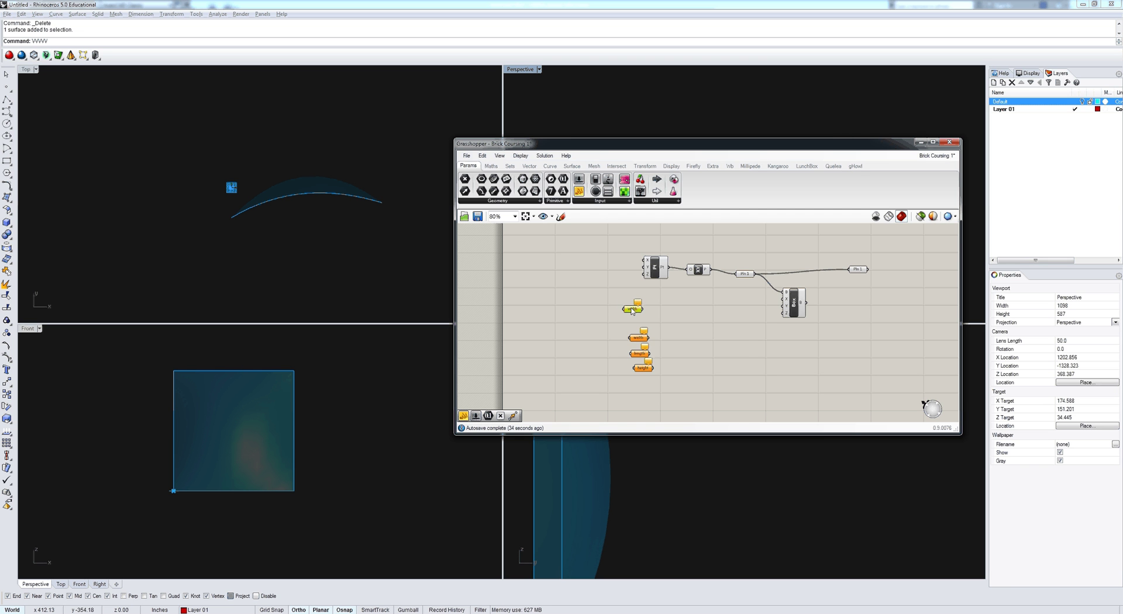
pyautogui.rightClick(632, 308)
pyautogui.press('BackSpace')
pyautogui.press('BackSpace')
pyautogui.press('BackSpace')
pyautogui.press('BackSpace')
pyautogui.press('BackSpace')
pyautogui.write('m')
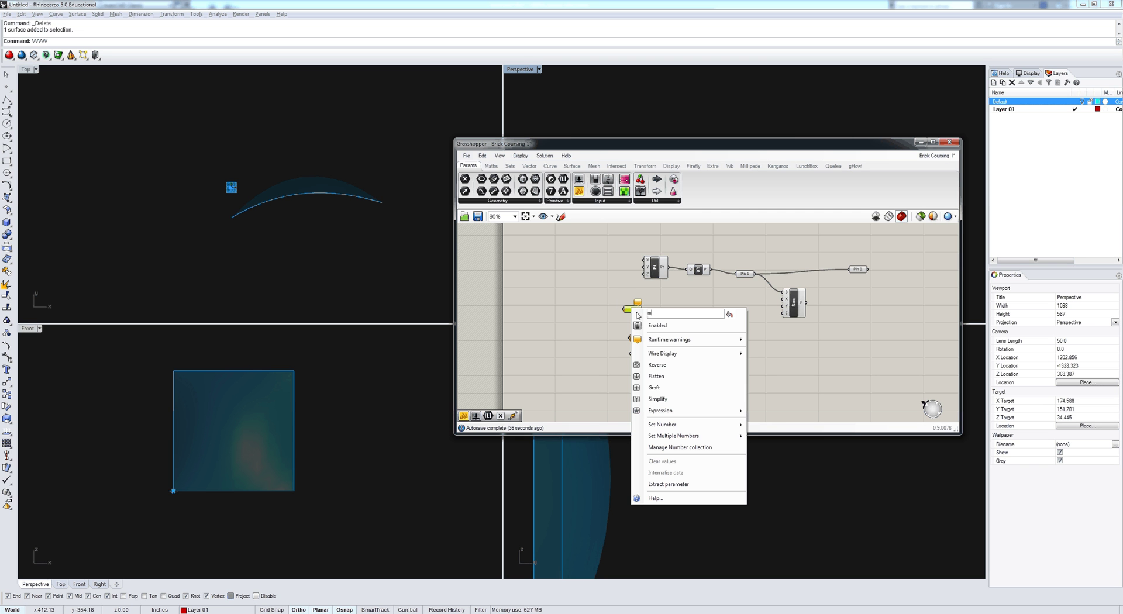
pyautogui.write('ortarJoint')
pyautogui.press('Return')
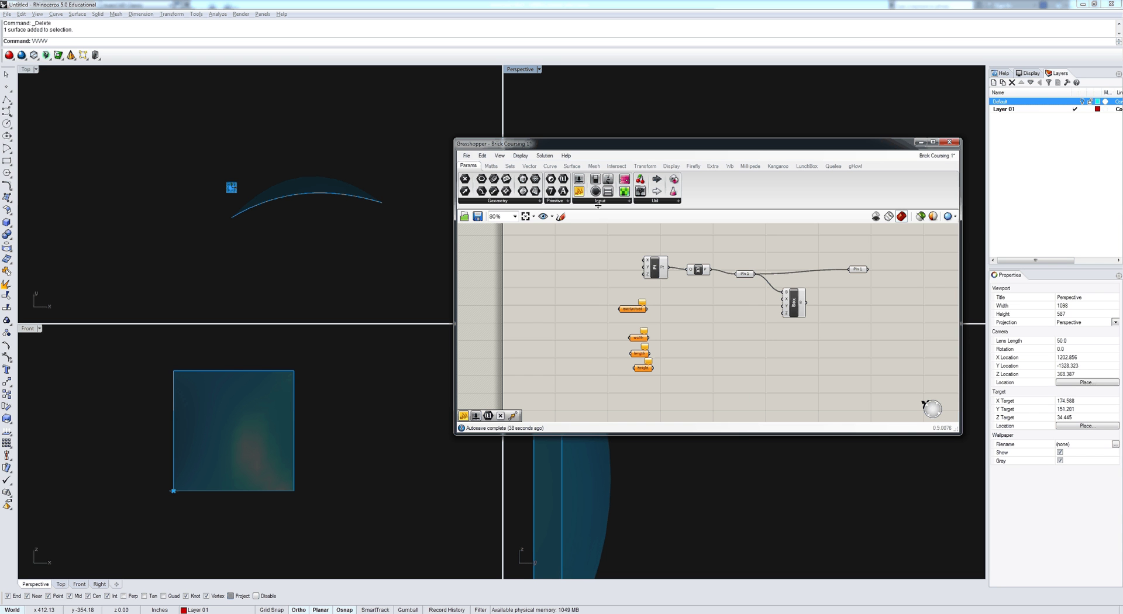
# Add a Panel beside the mortarJoint parameter and set its content to 3/8.
pyautogui.click(579, 192)
pyautogui.click(561, 303)
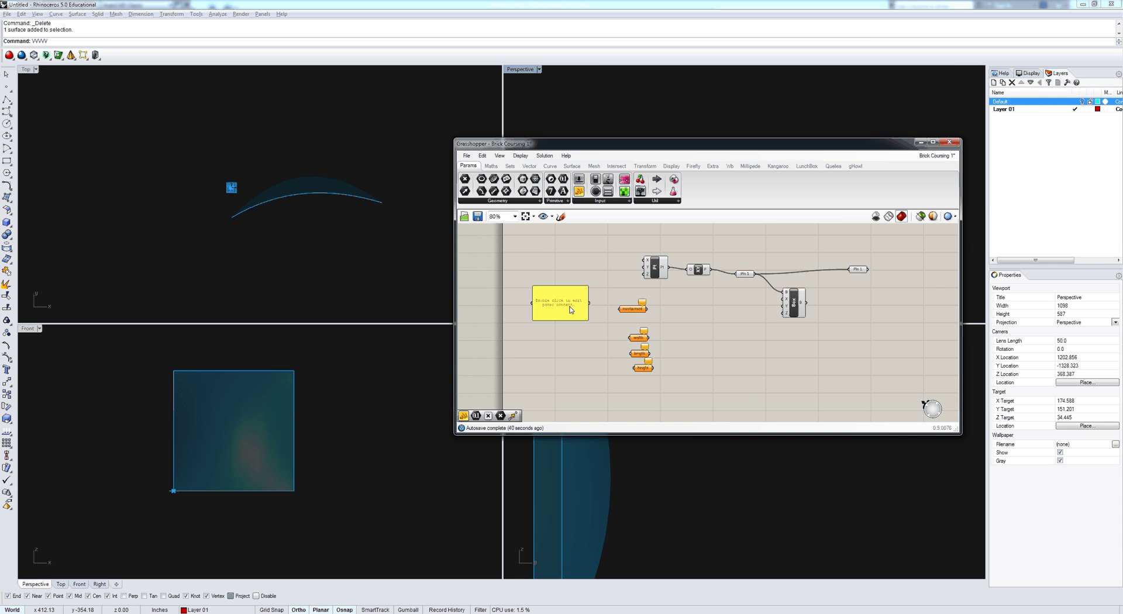
pyautogui.doubleClick(571, 310)
pyautogui.write('3/')
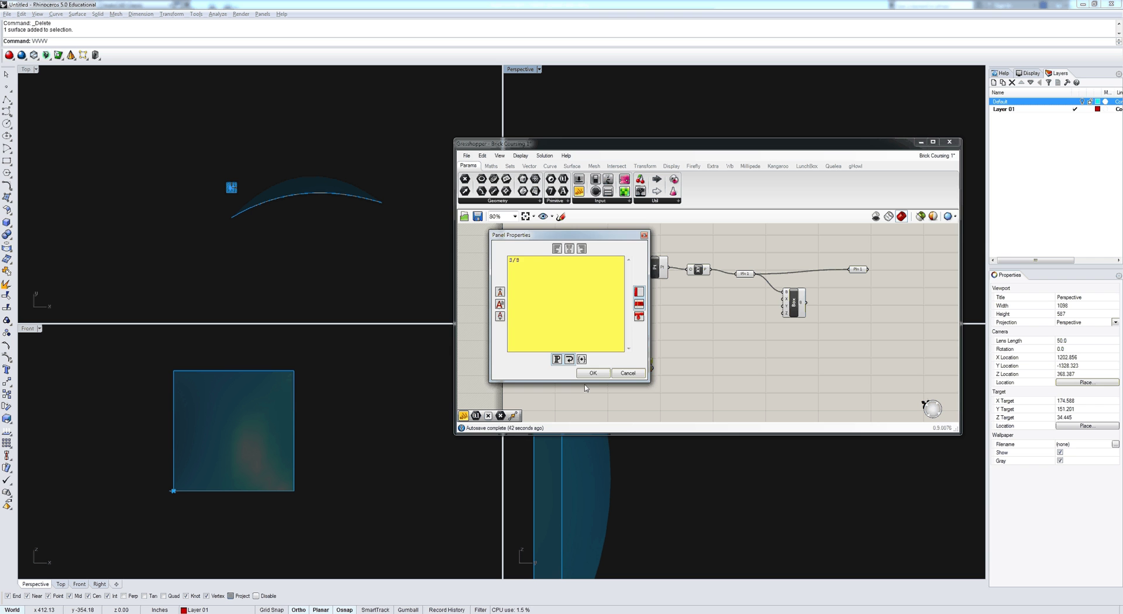
pyautogui.write('8')
pyautogui.click(592, 373)
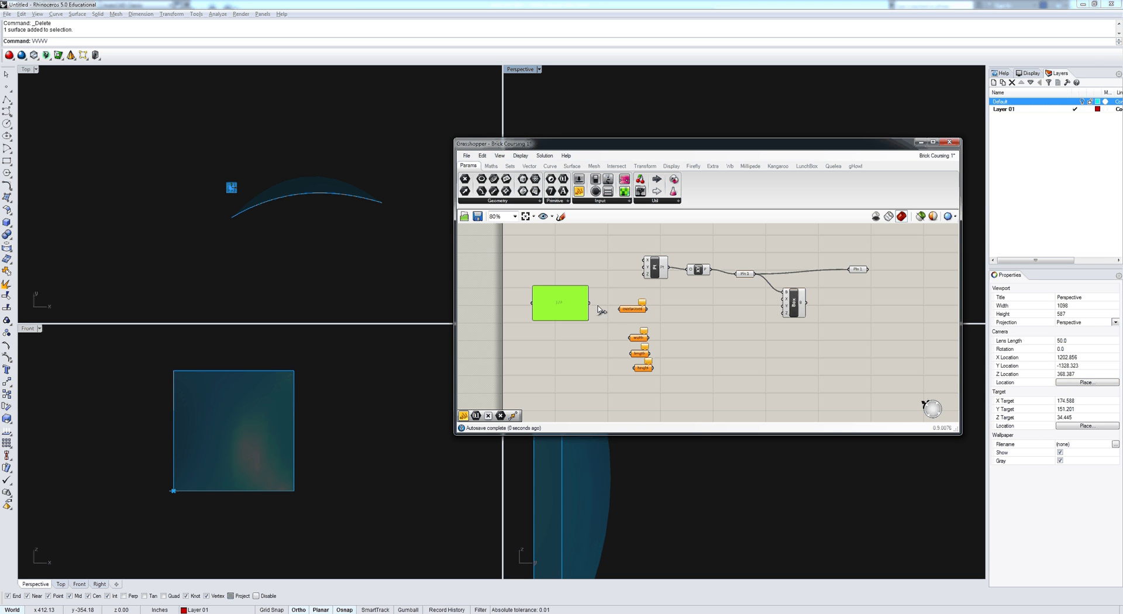
# Connect the 3/8 panel to the mortarJoint parameter and move the height parameter directly below mortarJoint.
pyautogui.moveTo(590, 303); pyautogui.dragTo(619, 308)
pyautogui.moveTo(684, 394); pyautogui.dragTo(638, 334)
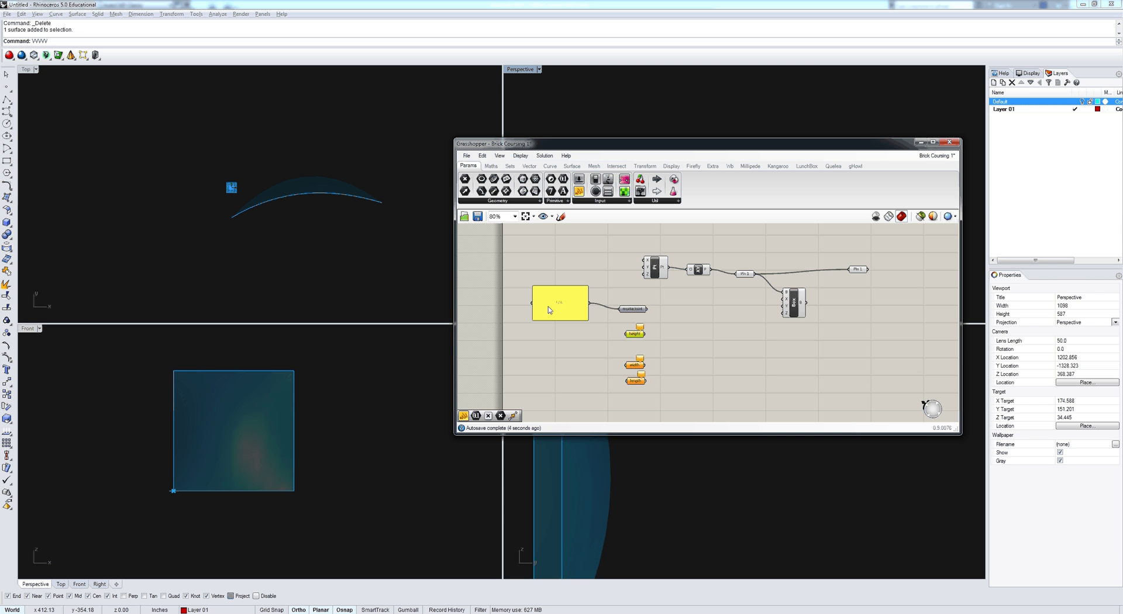
# Shrink and duplicate the 3/8 panel, then set the copy to 2+1/4 and connect it to the height parameter.
pyautogui.click(582, 314)
pyautogui.moveTo(577, 313)
pyautogui.mouseDown()
pyautogui.moveTo(574, 356)
pyautogui.moveTo(576, 305)
pyautogui.mouseUp()
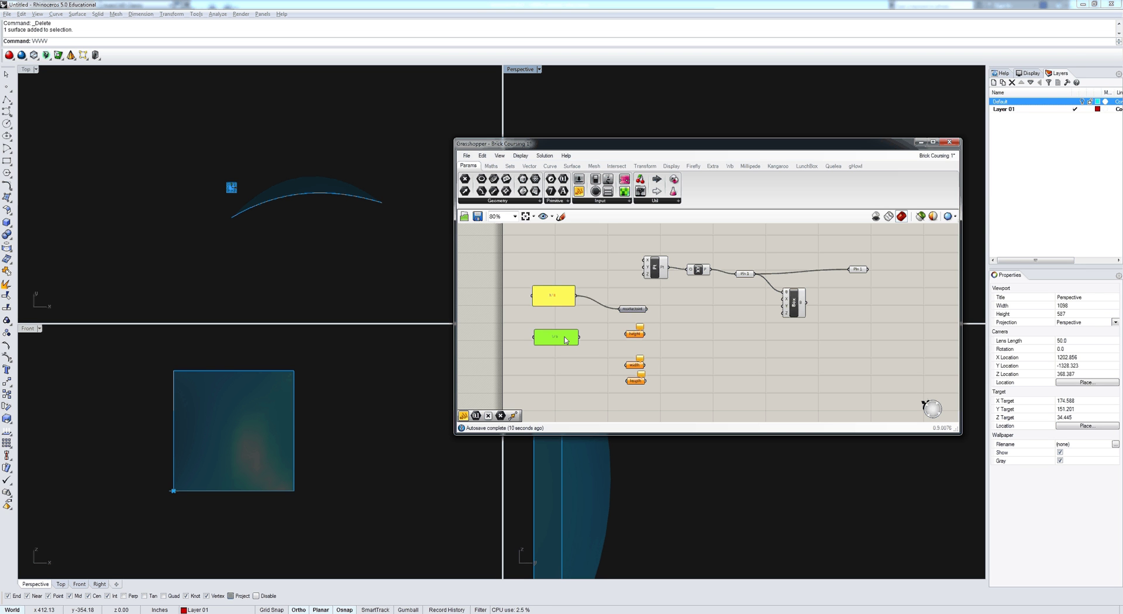
pyautogui.doubleClick(565, 340)
pyautogui.write('2+')
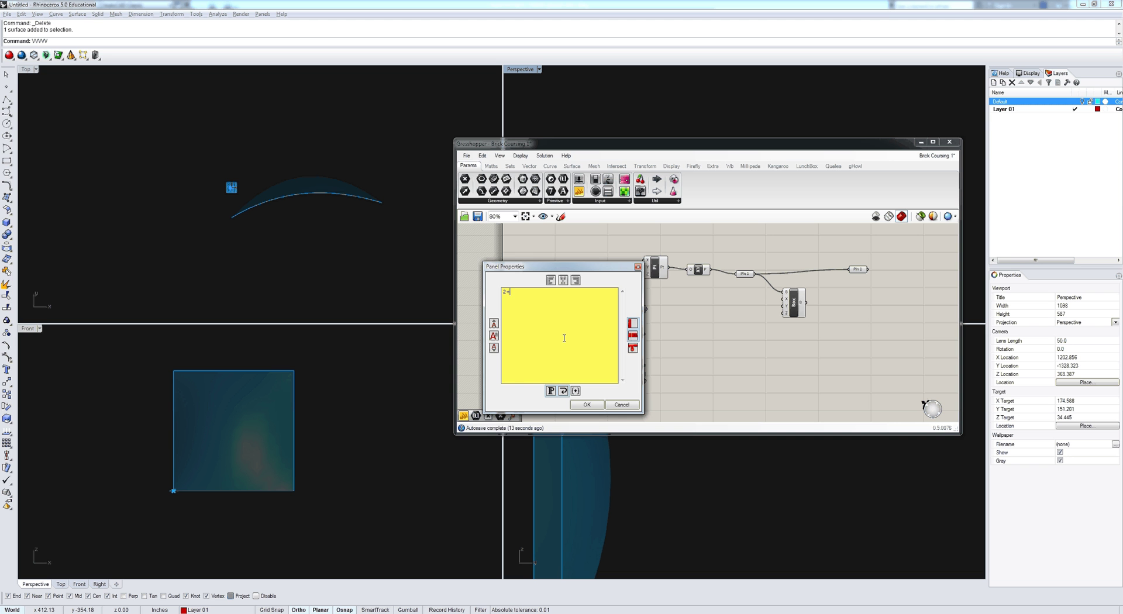
pyautogui.write('1/4')
pyautogui.click(587, 405)
pyautogui.moveTo(579, 338); pyautogui.dragTo(634, 331)
pyautogui.moveTo(636, 381); pyautogui.dragTo(636, 396)
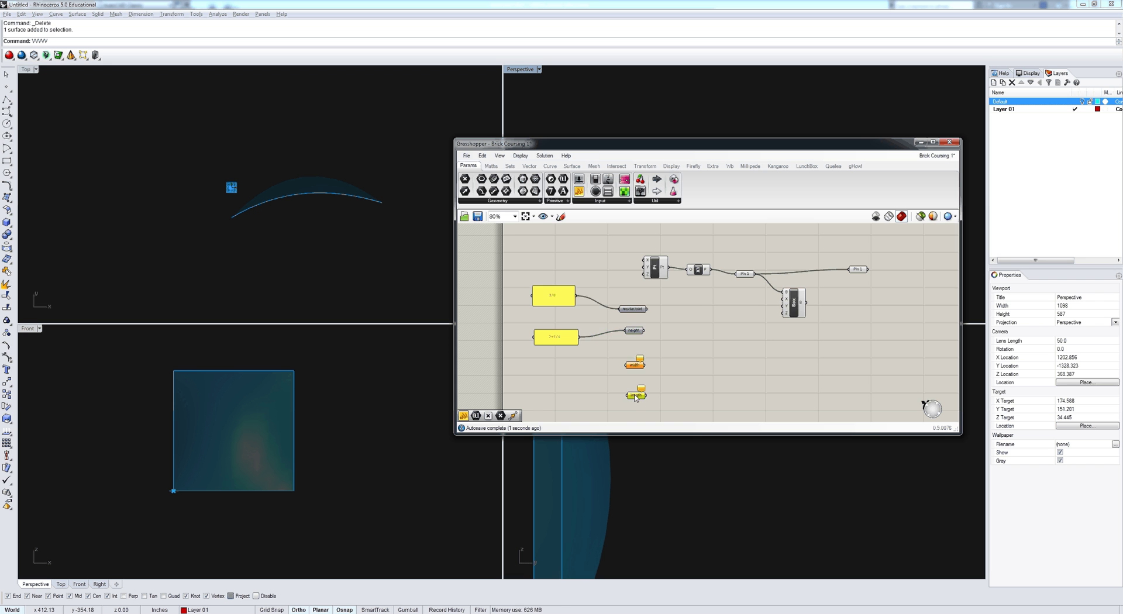
# Duplicate the 3/8 panel below the height panel, set the copy to 7+5/8, and connect it to the width parameter.
pyautogui.click(563, 304)
pyautogui.hotkey('ctrl', 'c')
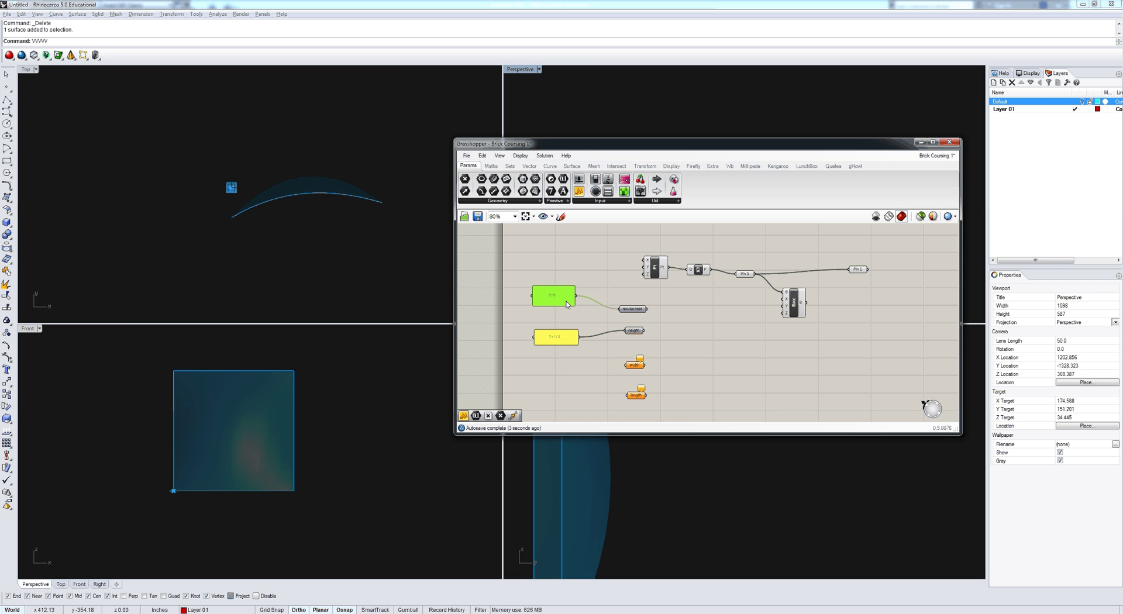
pyautogui.hotkey('ctrl', 'v')
pyautogui.moveTo(561, 358); pyautogui.dragTo(564, 375)
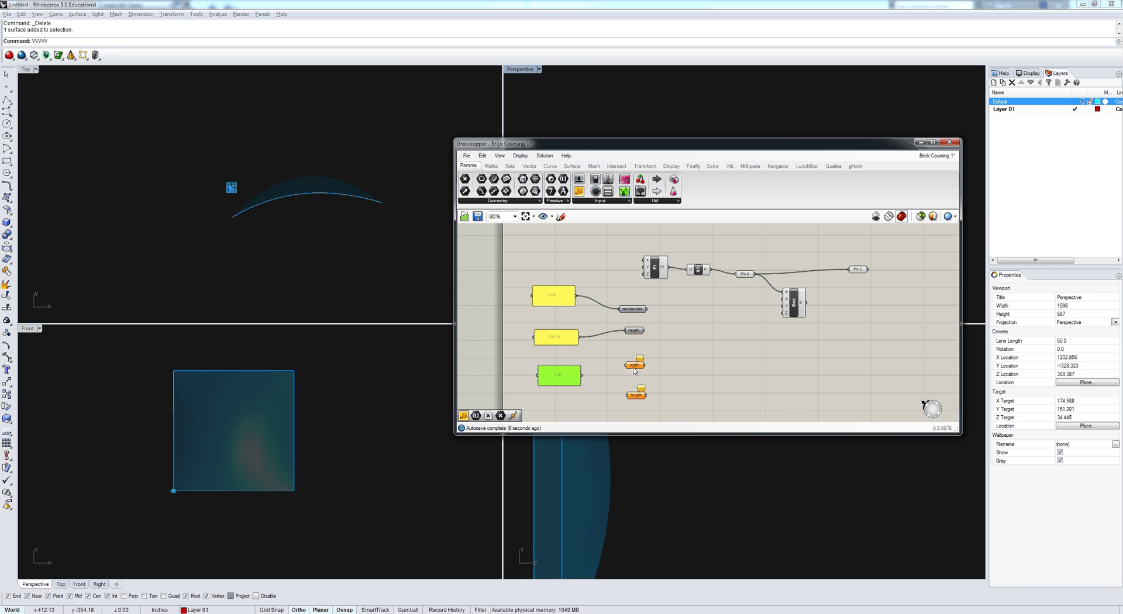
pyautogui.moveTo(635, 370); pyautogui.dragTo(634, 378)
pyautogui.doubleClick(564, 381)
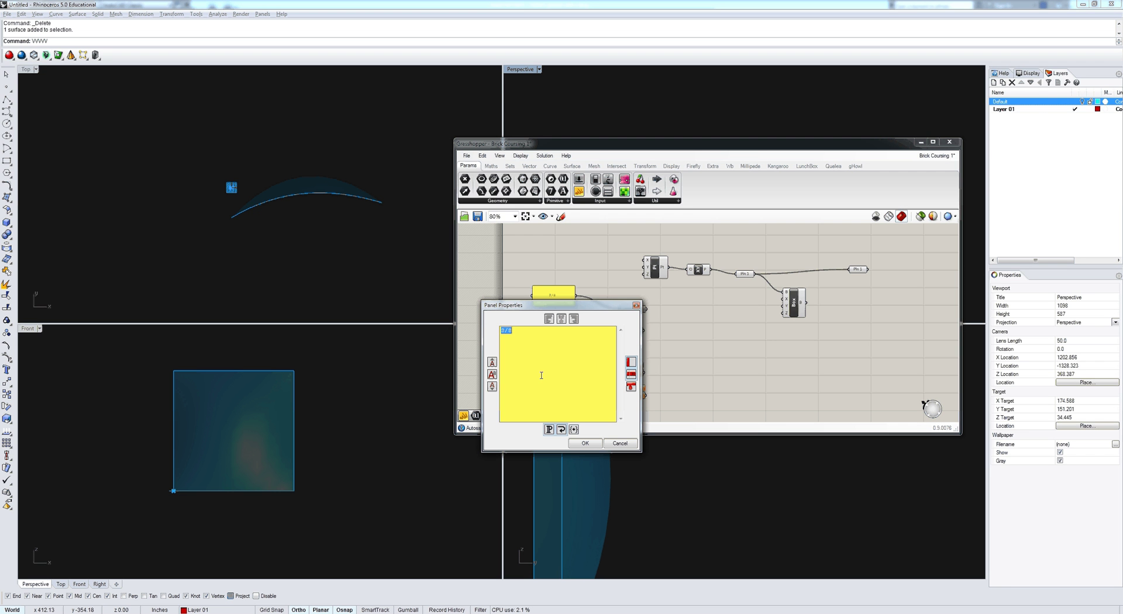
pyautogui.write('7+1/4')
pyautogui.click(585, 443)
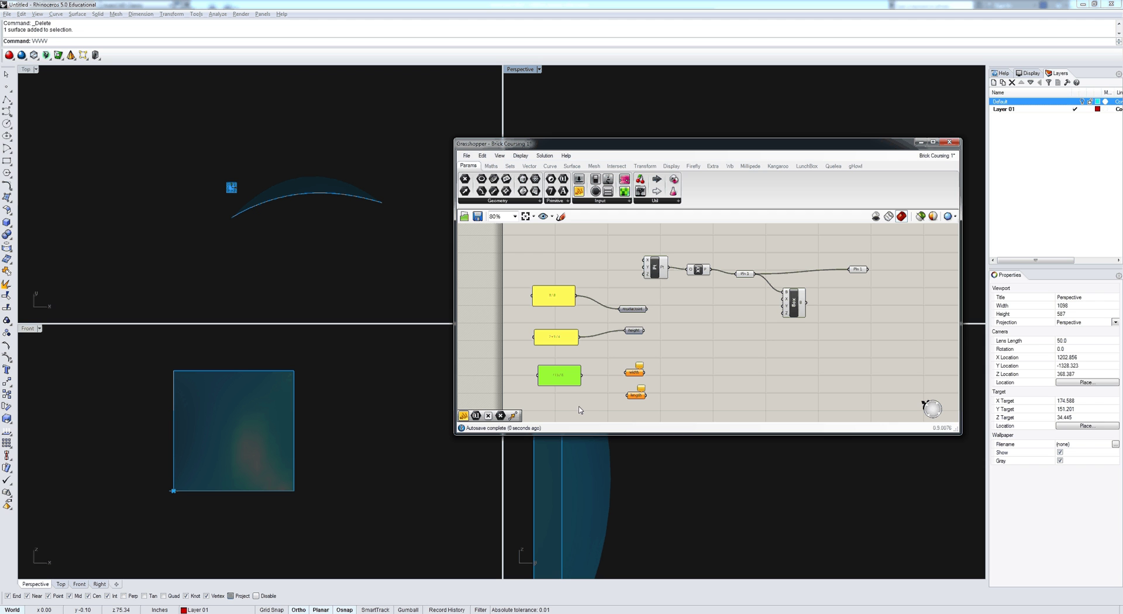
pyautogui.moveTo(583, 377); pyautogui.dragTo(627, 375)
# Add an Addition component that sums the mortarJoint and width values.
pyautogui.doubleClick(700, 370)
pyautogui.write('add')
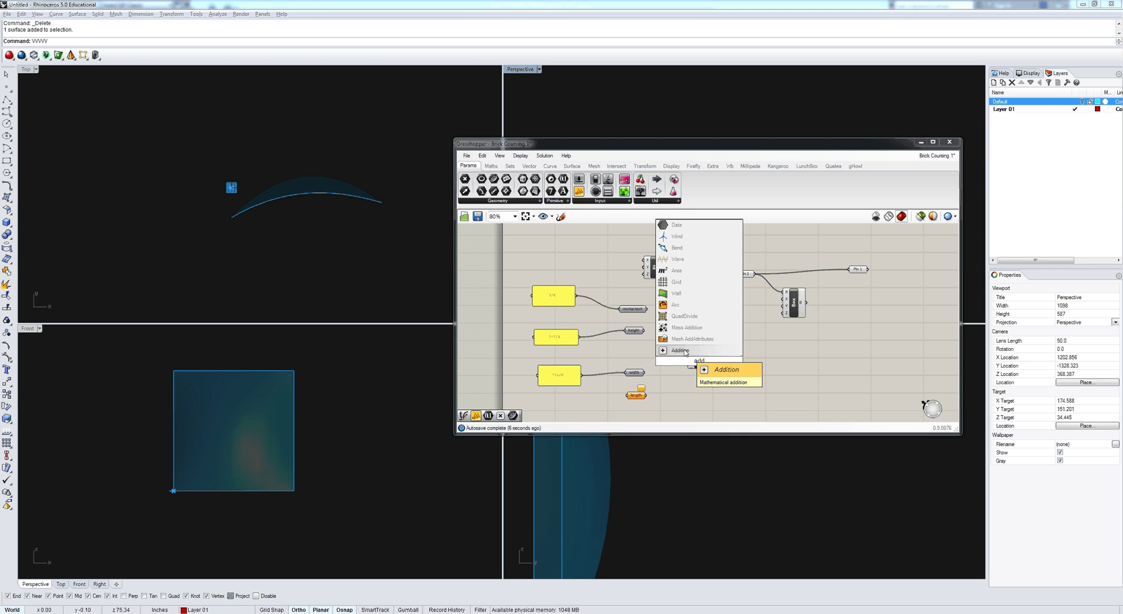
pyautogui.click(681, 350)
pyautogui.moveTo(647, 309); pyautogui.dragTo(746, 371)
# Store the sum of mortarJoint and width in a Number parameter named overallWidth1.
pyautogui.click(749, 369)
pyautogui.rightClick(749, 373)
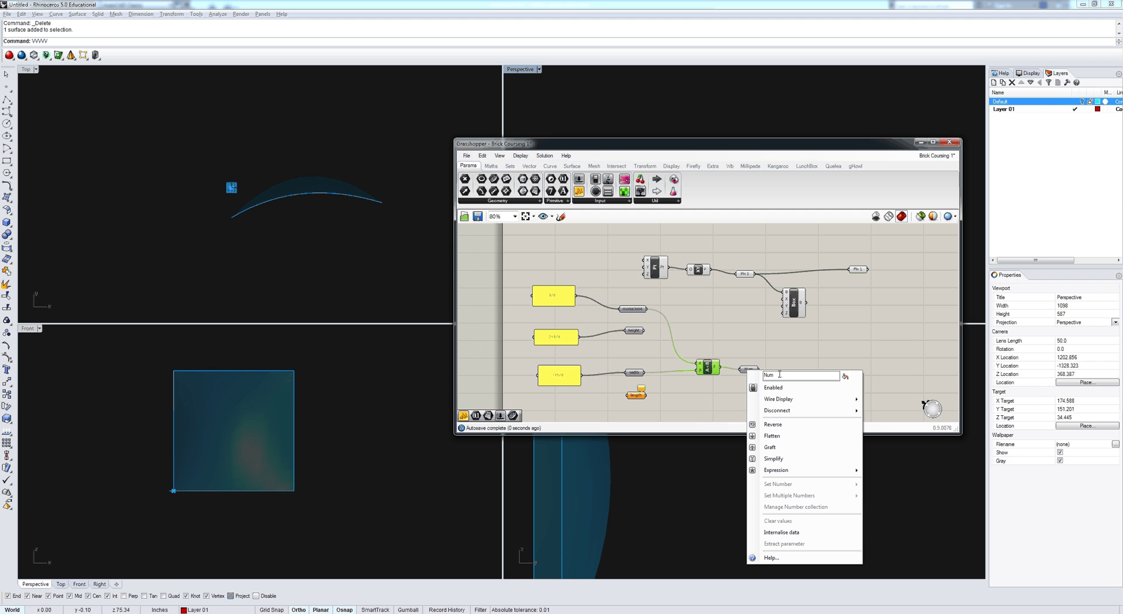
pyautogui.doubleClick(780, 375)
pyautogui.write('overallWidth1')
pyautogui.click(731, 339)
# Duplicate the 7+5/8 panel below itself, set the copy to 3+5/8, and connect it to the length parameter.
pyautogui.moveTo(653, 397); pyautogui.dragTo(668, 368, button='right')
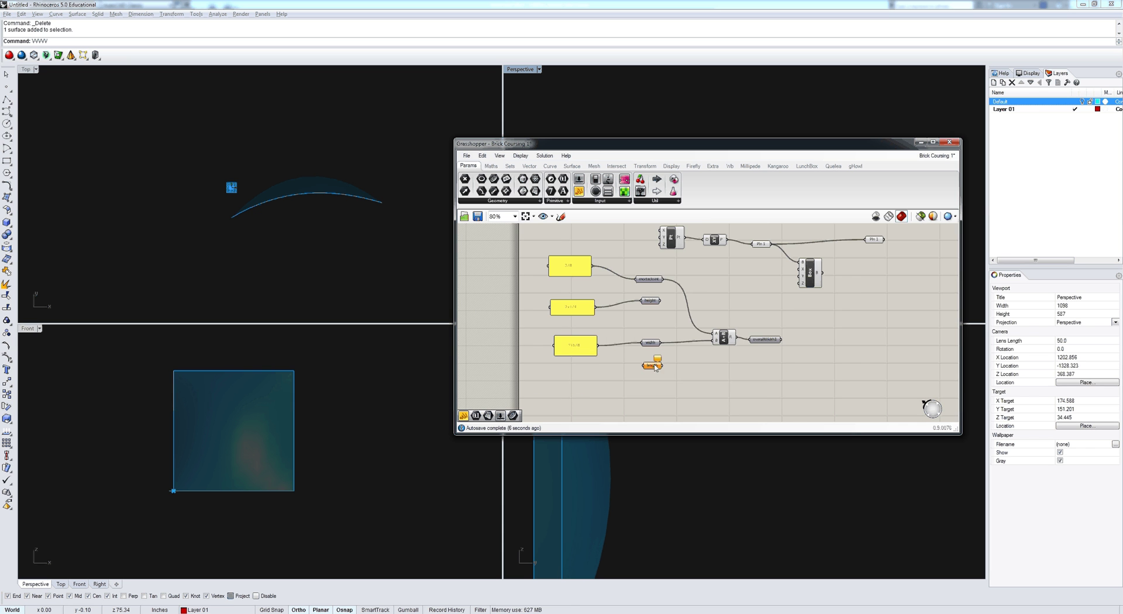
pyautogui.click(587, 346)
pyautogui.click(553, 352)
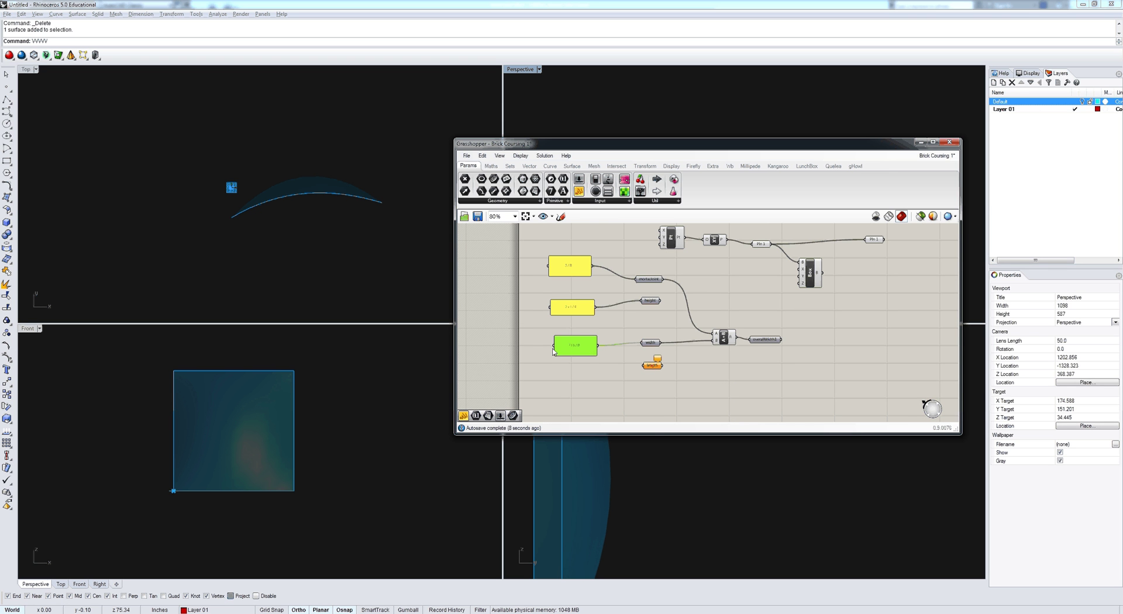
pyautogui.hotkey('ctrl', 'c')
pyautogui.hotkey('ctrl', 'v')
pyautogui.doubleClick(585, 358)
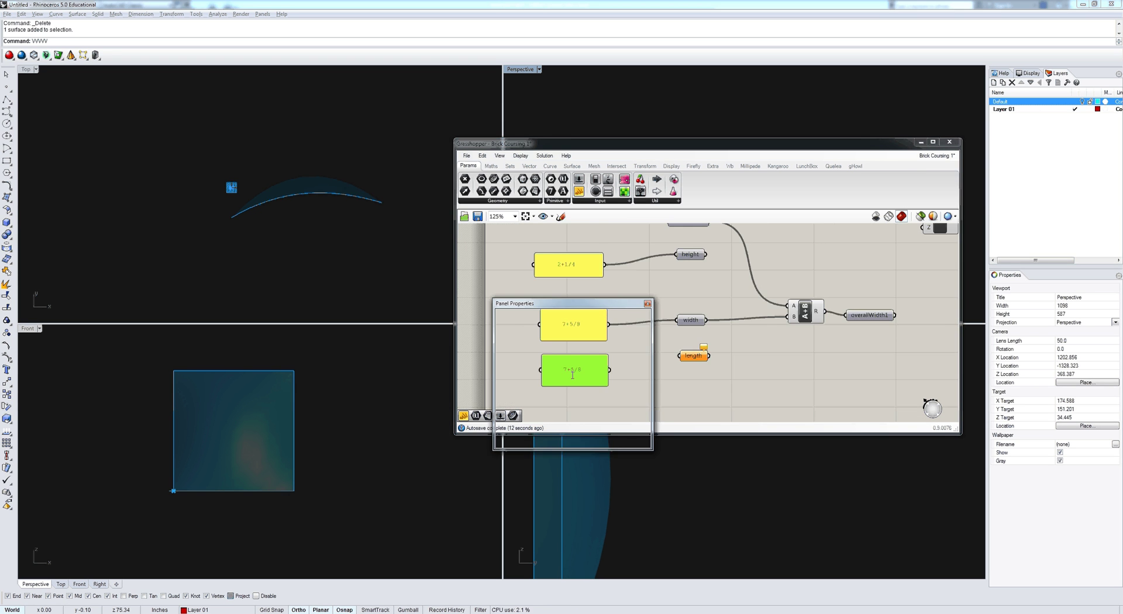
pyautogui.click(517, 332)
pyautogui.press('BackSpace')
pyautogui.write('3')
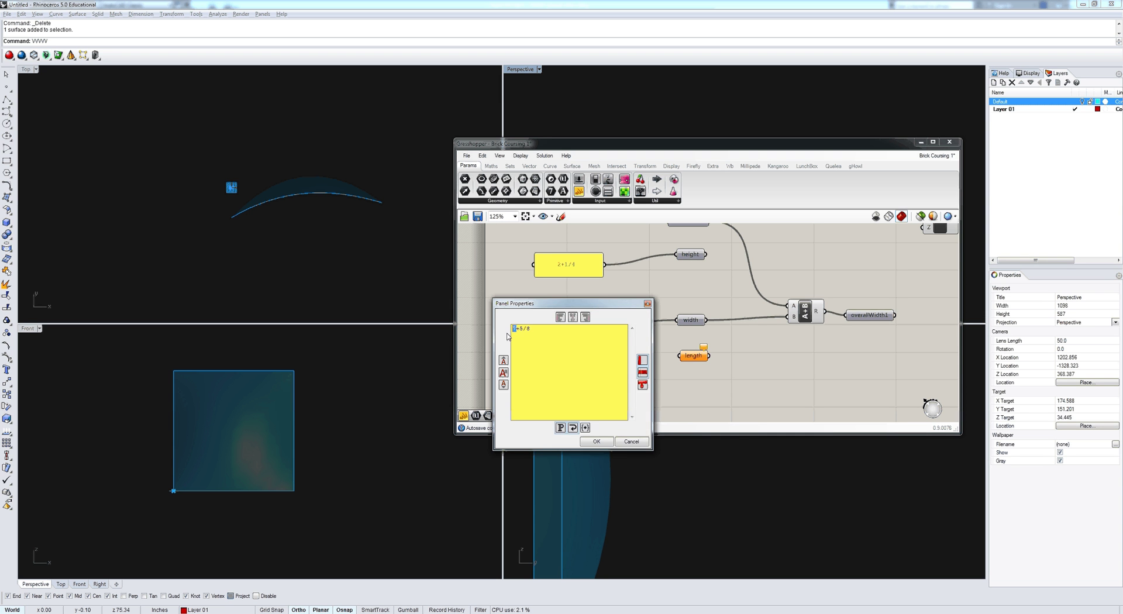
pyautogui.click(596, 441)
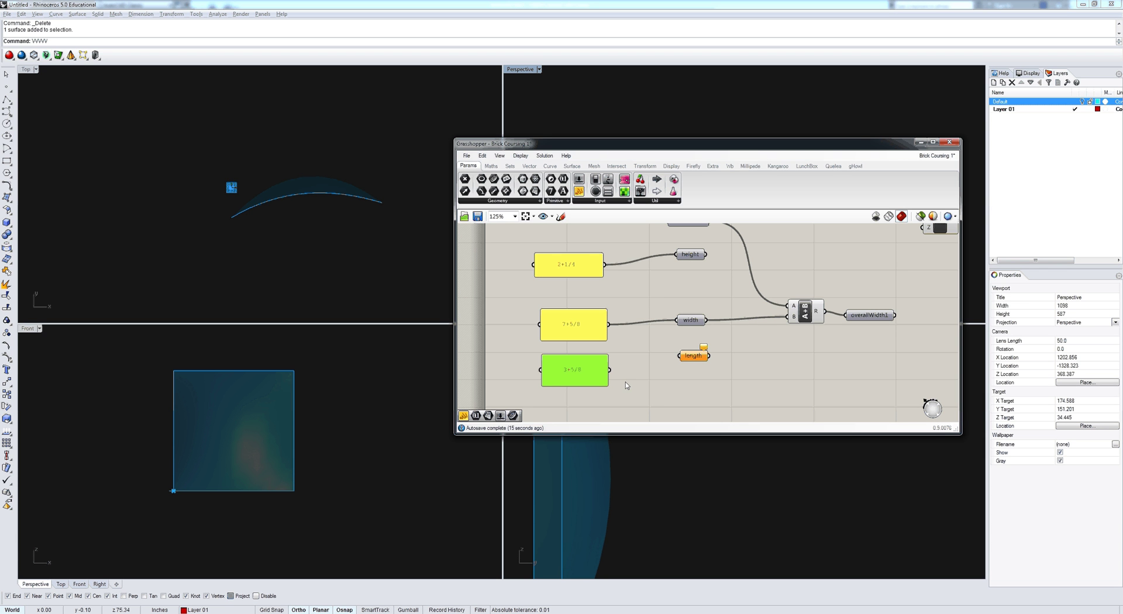
pyautogui.moveTo(610, 370); pyautogui.dragTo(679, 355)
# Duplicate the Addition component and its overallWidth1 parameter below the originals, summing mortarJoint with length instead of width.
pyautogui.moveTo(876, 351); pyautogui.dragTo(800, 378, button='right')
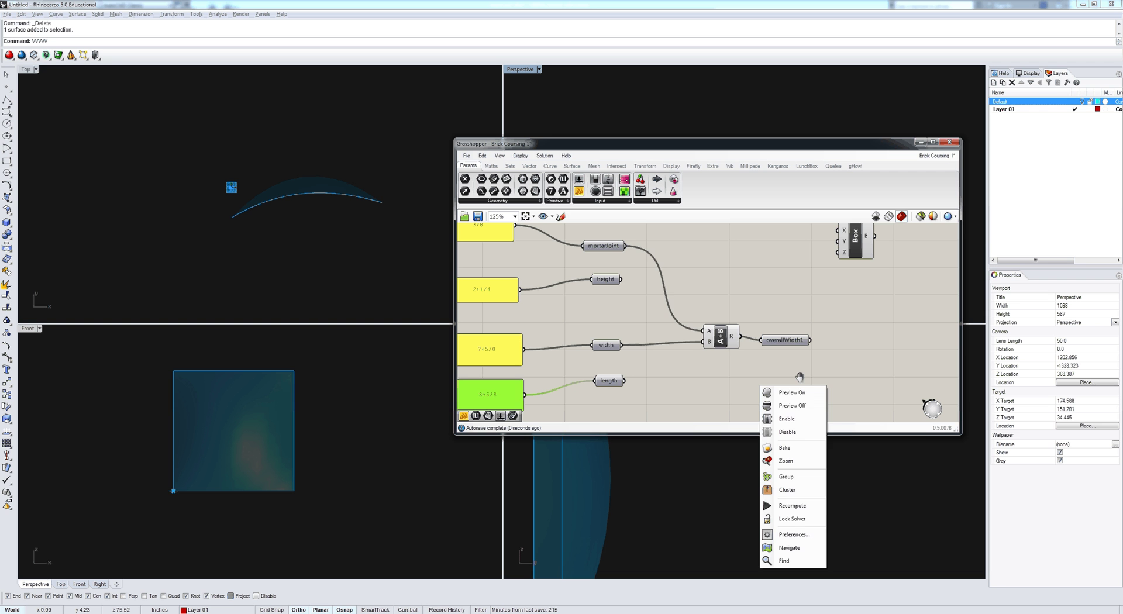
pyautogui.moveTo(800, 377); pyautogui.dragTo(725, 339)
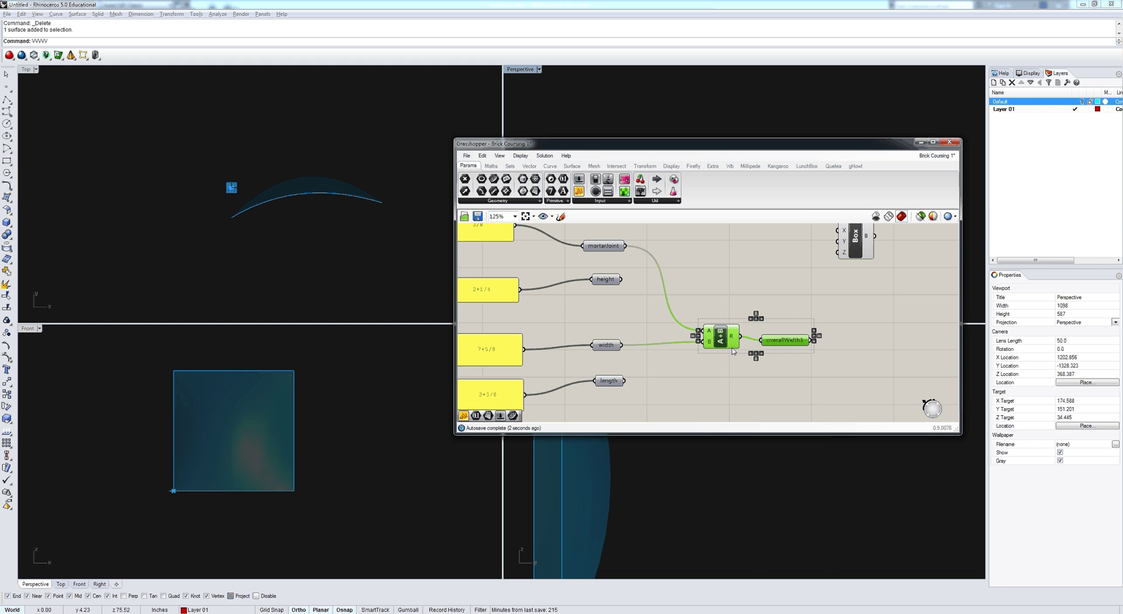
pyautogui.write('V')
pyautogui.click(724, 343)
pyautogui.hotkey('ctrl', 'v')
pyautogui.moveTo(726, 344); pyautogui.dragTo(709, 391)
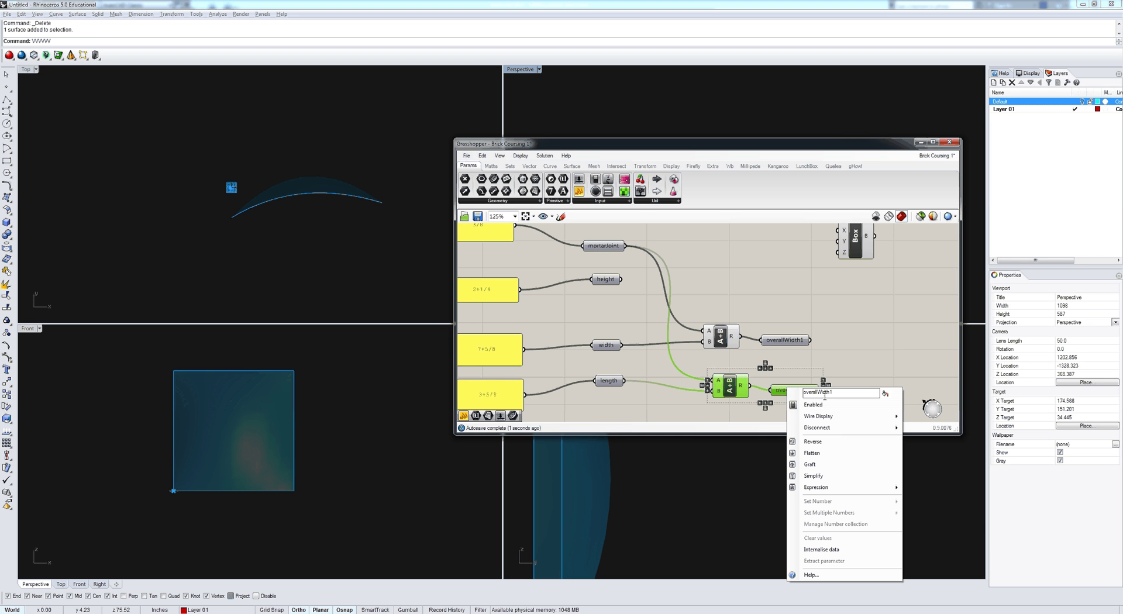
# Rename the duplicated Number parameter overallLength1.
pyautogui.moveTo(817, 395); pyautogui.dragTo(831, 394)
pyautogui.write('Length')
pyautogui.click(803, 287)
# Arrange the overallWidth1 and overallLength1 parameters beside their respective Addition components.
pyautogui.scroll(-1, 803, 287)
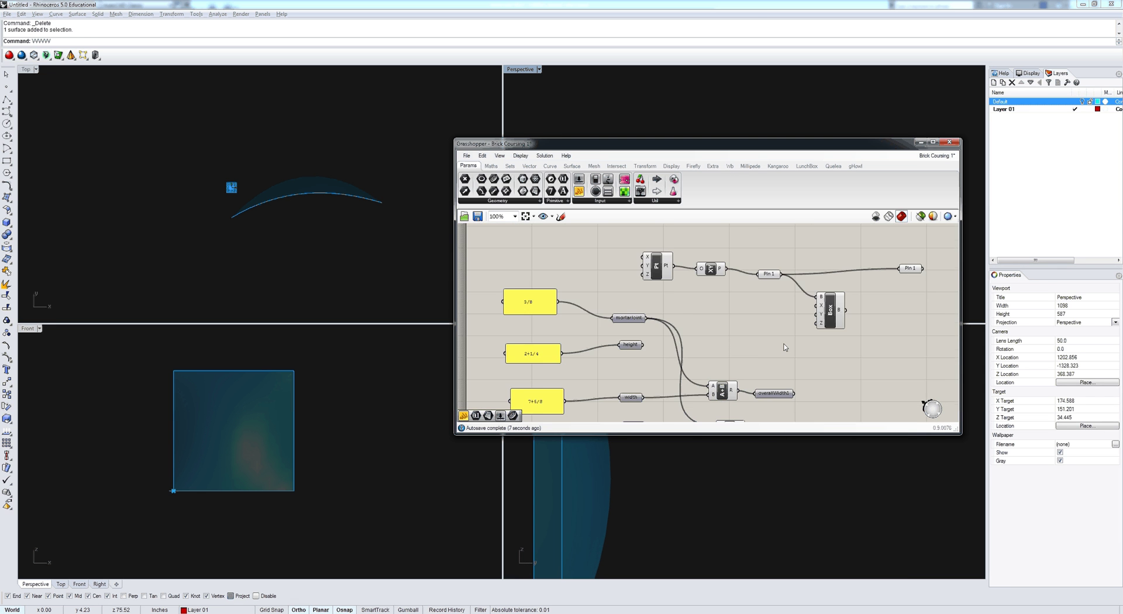
pyautogui.scroll(-4, 777, 314)
pyautogui.moveTo(767, 381); pyautogui.dragTo(677, 333)
pyautogui.click(685, 305)
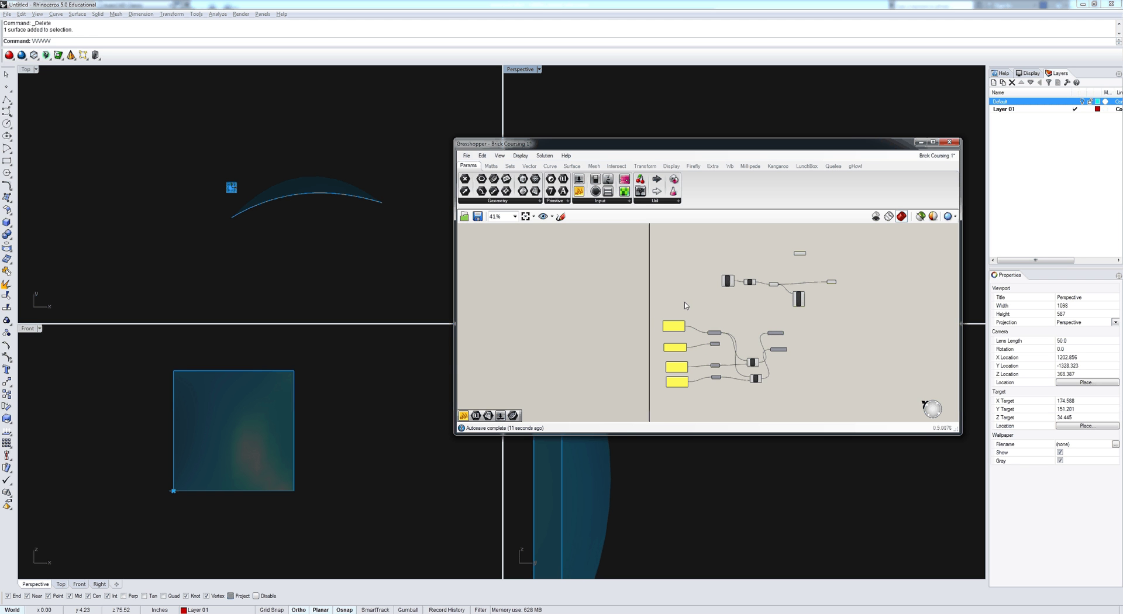
pyautogui.moveTo(810, 327); pyautogui.dragTo(770, 378)
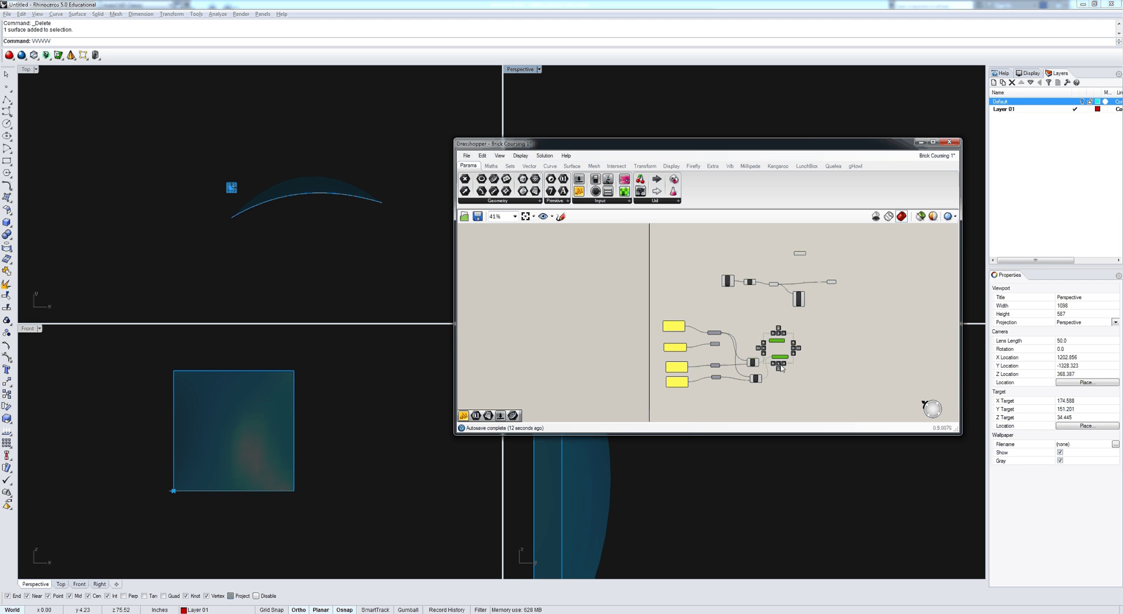
pyautogui.scroll(2, 757, 331)
# Add another Addition component above the others that sums mortarJoint and height.
pyautogui.click(761, 294)
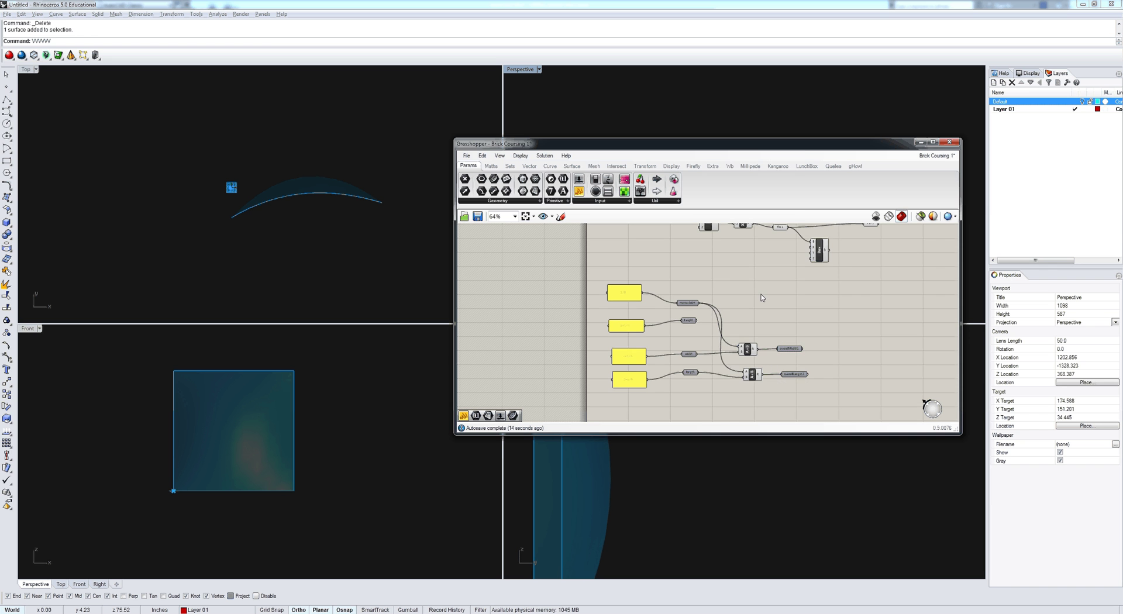
pyautogui.doubleClick(760, 293)
pyautogui.write('add')
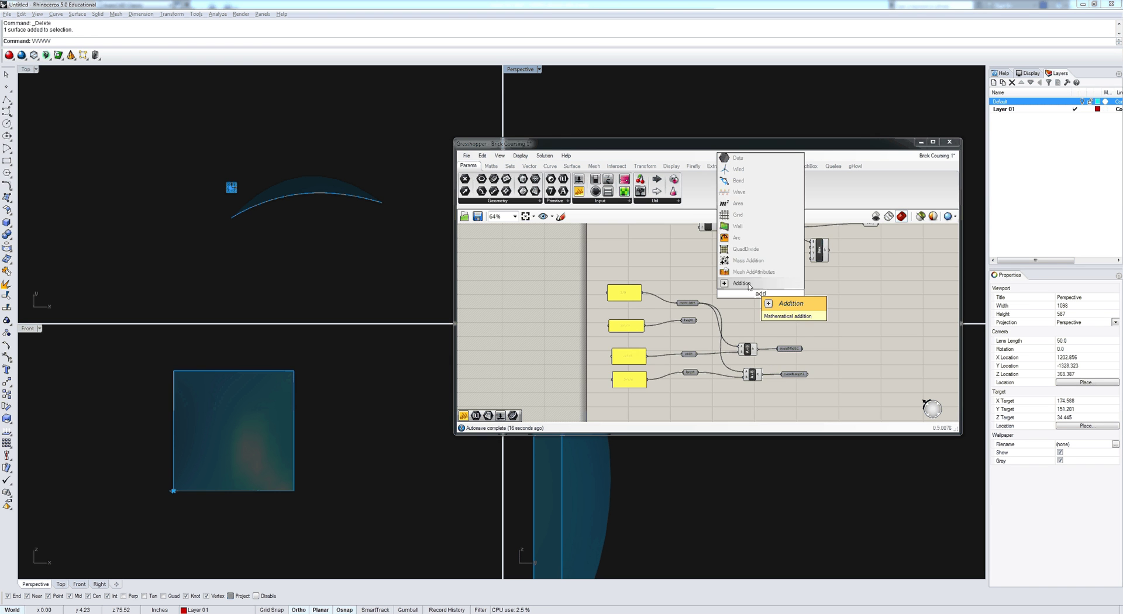
pyautogui.click(742, 284)
pyautogui.scroll(3, 754, 296)
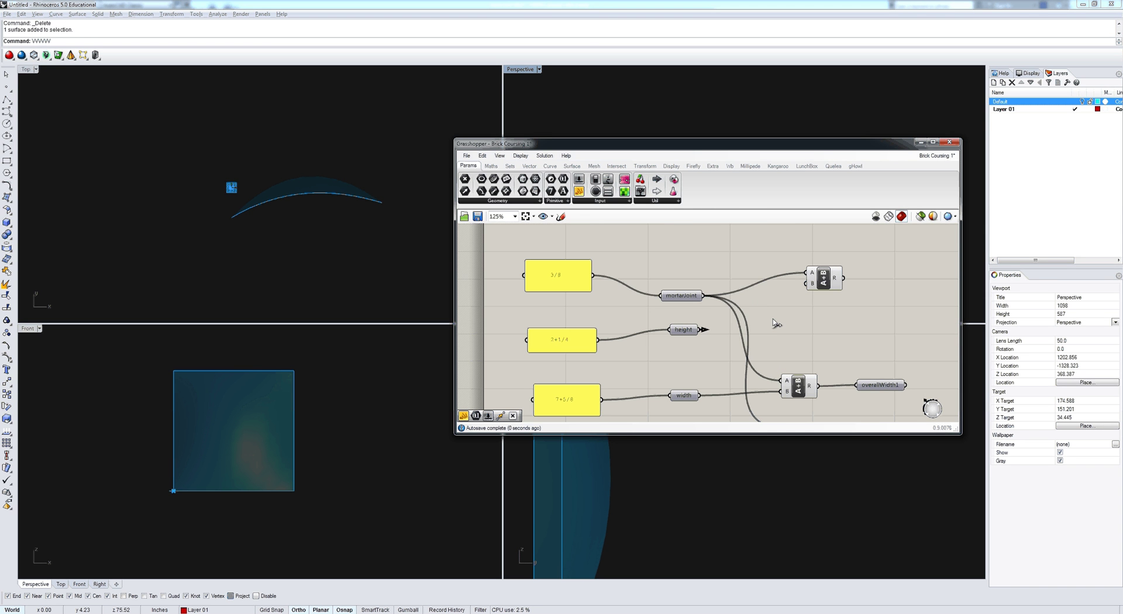
pyautogui.moveTo(700, 329); pyautogui.dragTo(806, 283)
# Store the sum of mortarJoint and height in a Number parameter named courseHeight.
pyautogui.moveTo(563, 179); pyautogui.dragTo(902, 281)
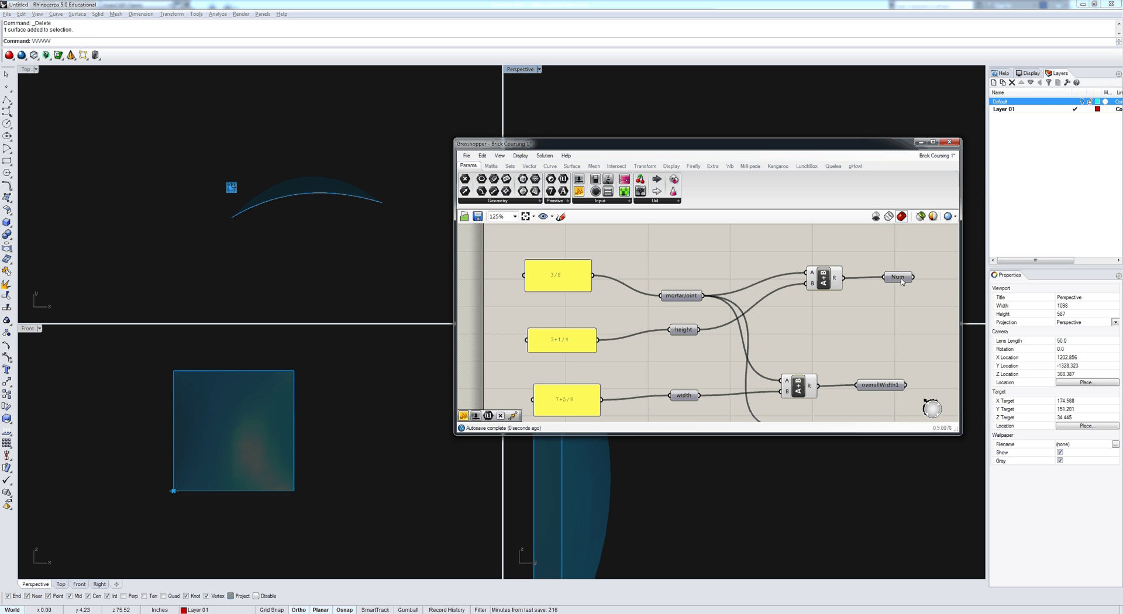
pyautogui.rightClick(902, 281)
pyautogui.write('c')
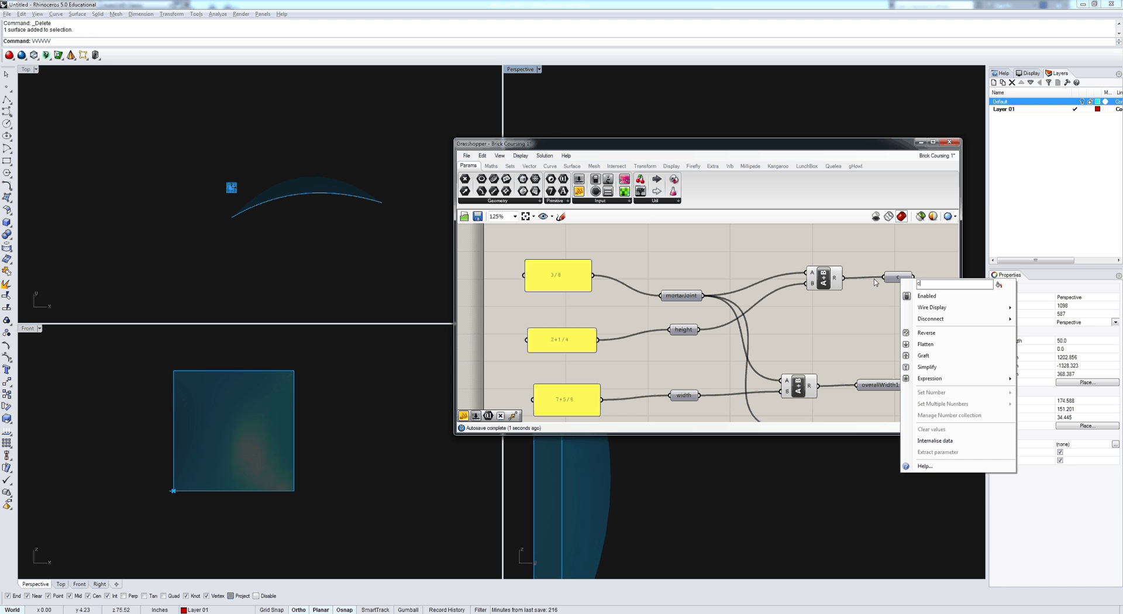
pyautogui.write('ourseHeight')
pyautogui.press('Return')
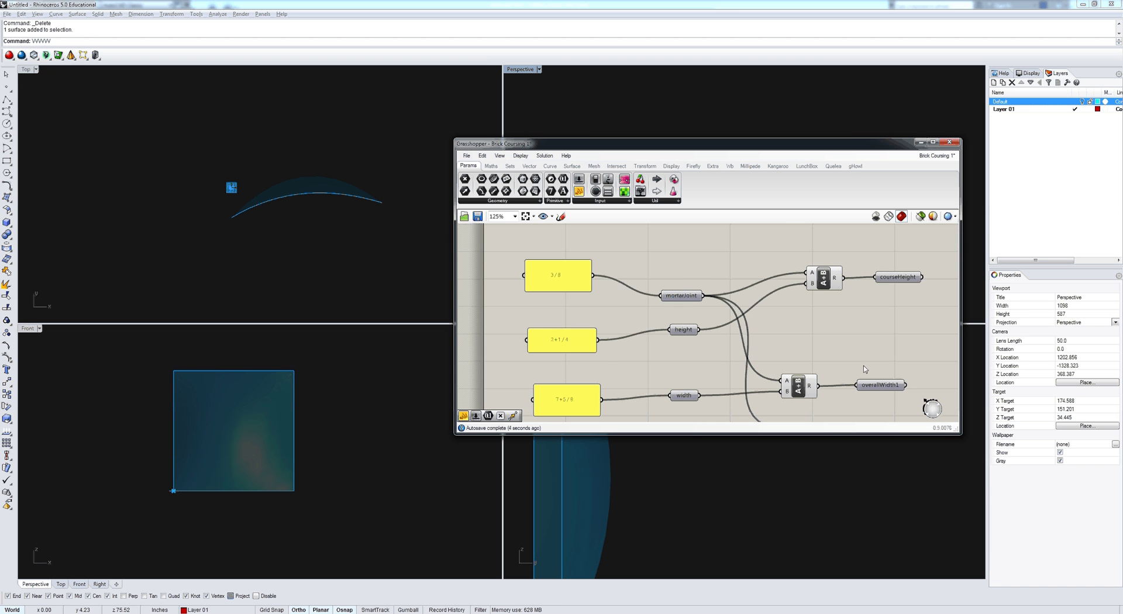
# Shift the Box component further along the canvas and connect the width parameter to its X input.
pyautogui.scroll(-3, 864, 369)
pyautogui.moveTo(864, 370); pyautogui.dragTo(716, 355, button='right')
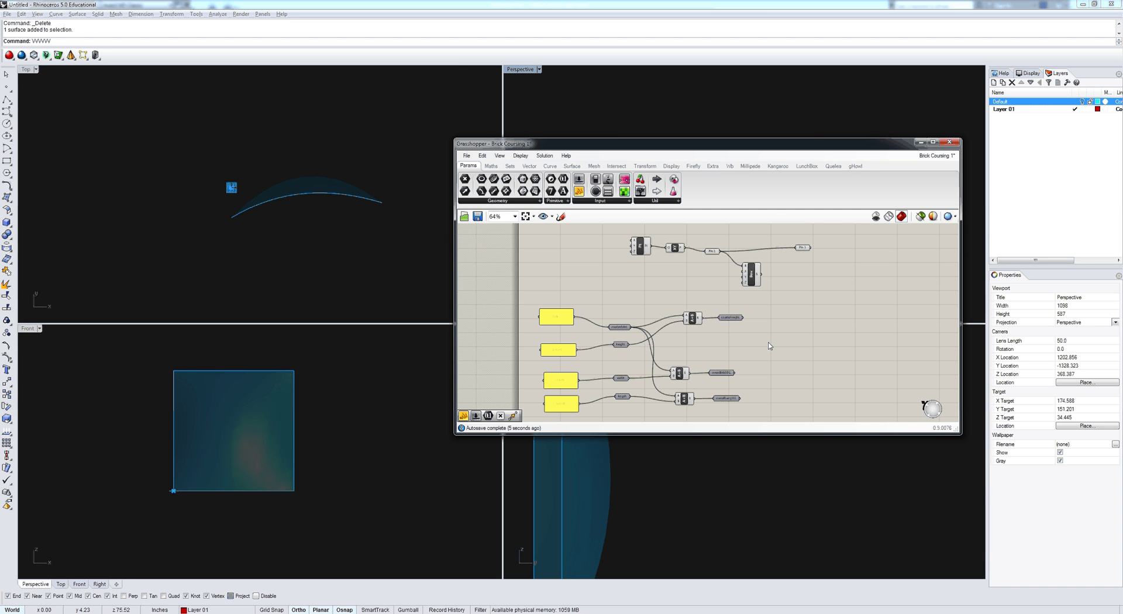
pyautogui.moveTo(758, 280); pyautogui.dragTo(775, 287)
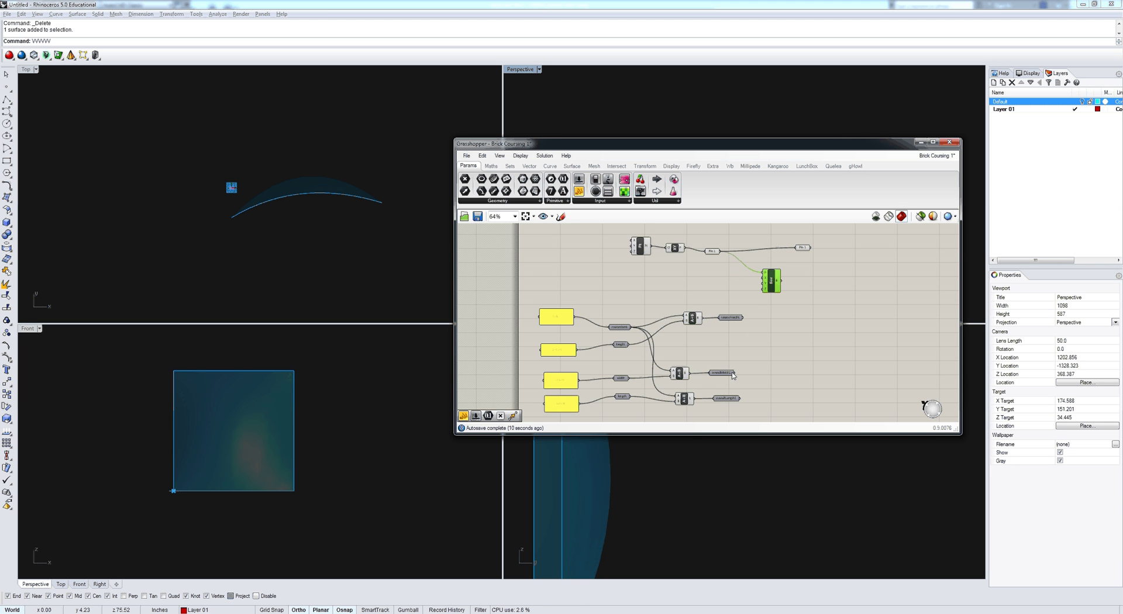
pyautogui.scroll(3, 734, 376)
pyautogui.scroll(-1, 734, 379)
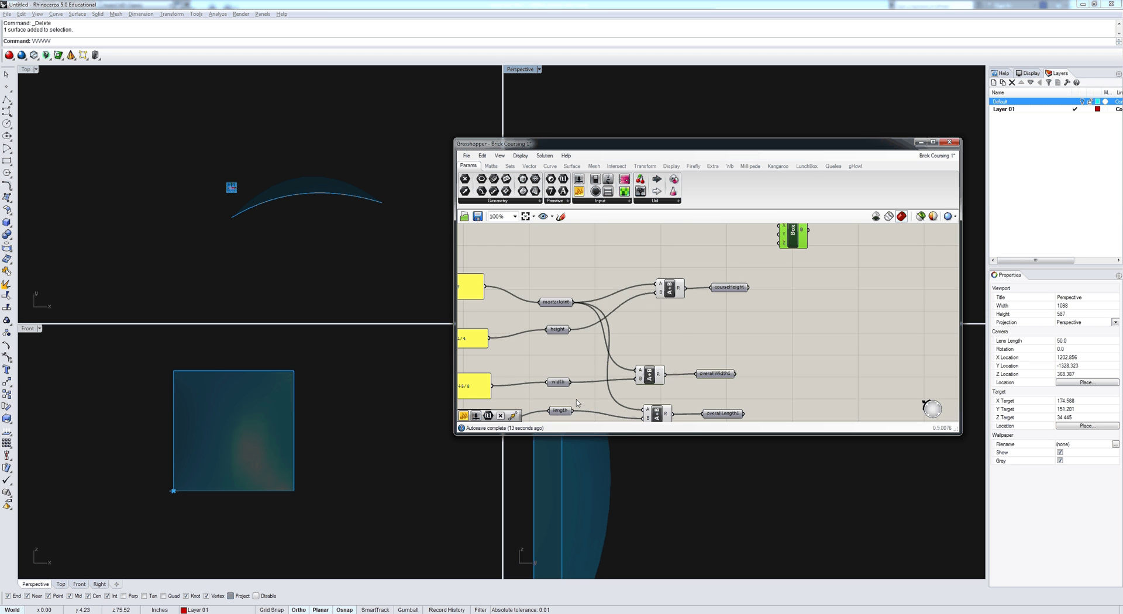
pyautogui.moveTo(571, 383); pyautogui.dragTo(781, 268)
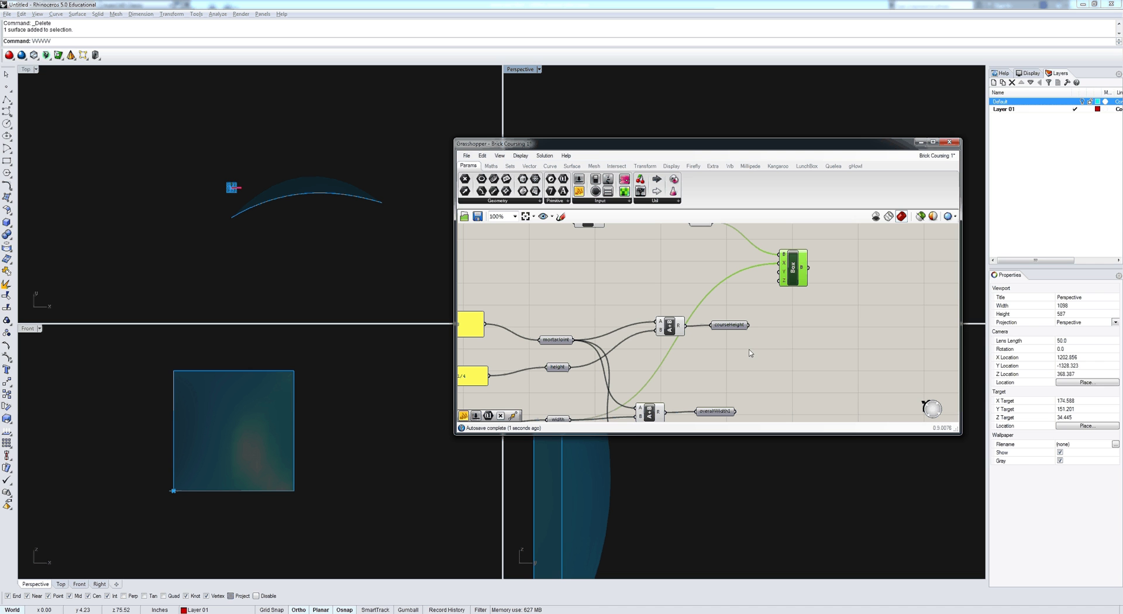
pyautogui.moveTo(785, 265)
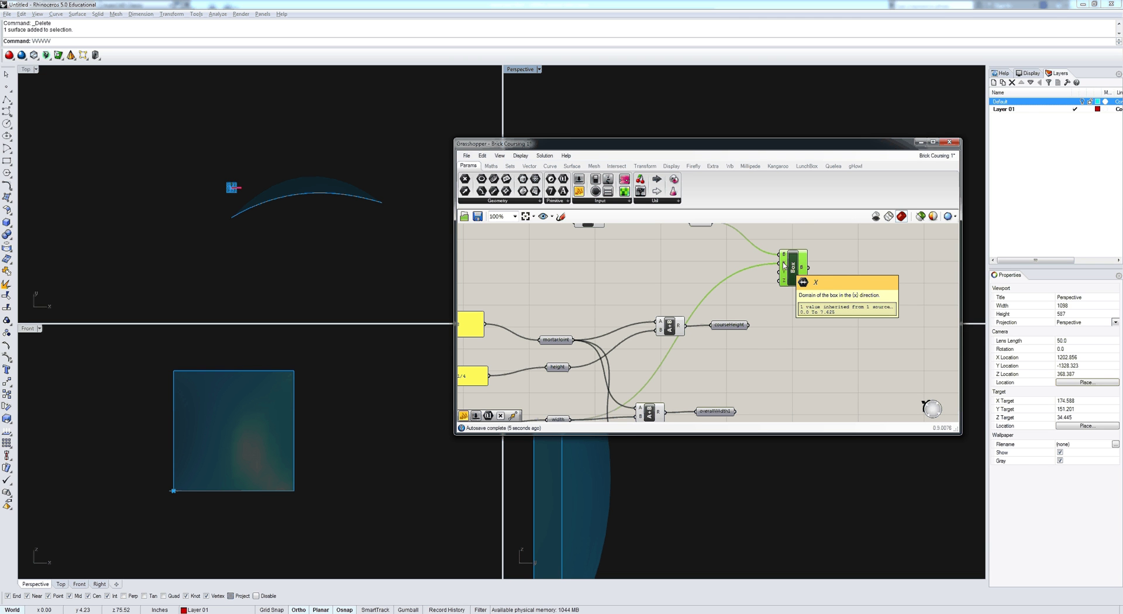
# Move the Box component down and connect length to its Y input and height to its Z input.
pyautogui.moveTo(793, 272); pyautogui.dragTo(787, 365)
pyautogui.moveTo(787, 366); pyautogui.dragTo(774, 297, button='right')
pyautogui.moveTo(560, 381); pyautogui.dragTo(761, 297)
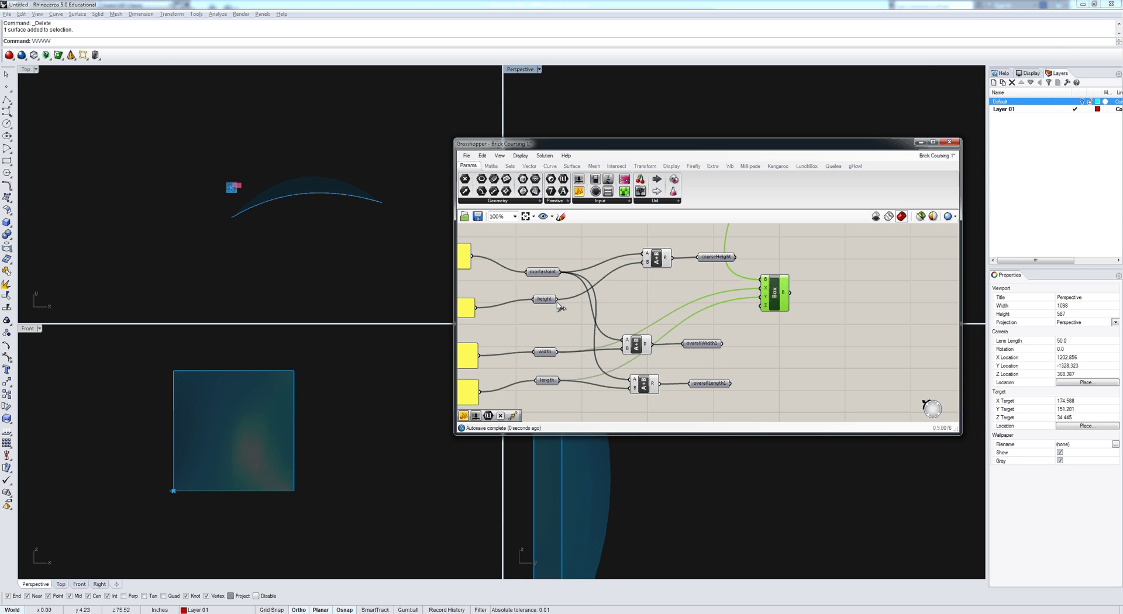
pyautogui.moveTo(558, 303); pyautogui.dragTo(763, 305)
# Move the Box component back up beneath the Pln.1 parameters.
pyautogui.moveTo(766, 309); pyautogui.dragTo(718, 387, button='right')
pyautogui.scroll(-2, 707, 377)
pyautogui.moveTo(721, 372); pyautogui.dragTo(721, 307)
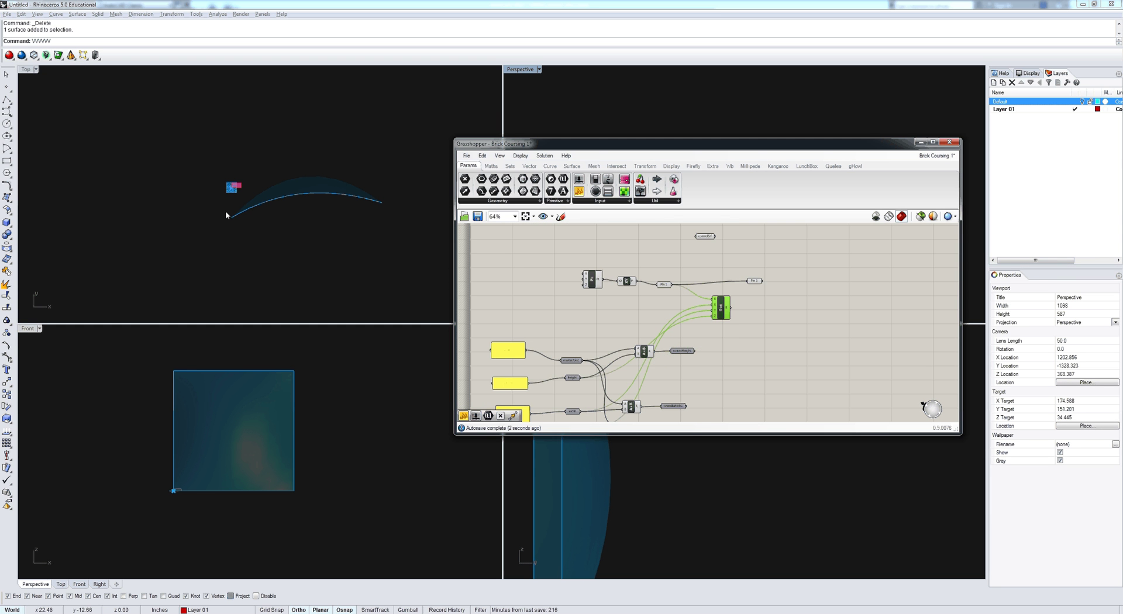
# Add a Brep parameter beside the Box component, connect the Box output to it, and rename it Brick1.
pyautogui.click(226, 215)
pyautogui.scroll(10, 228, 187)
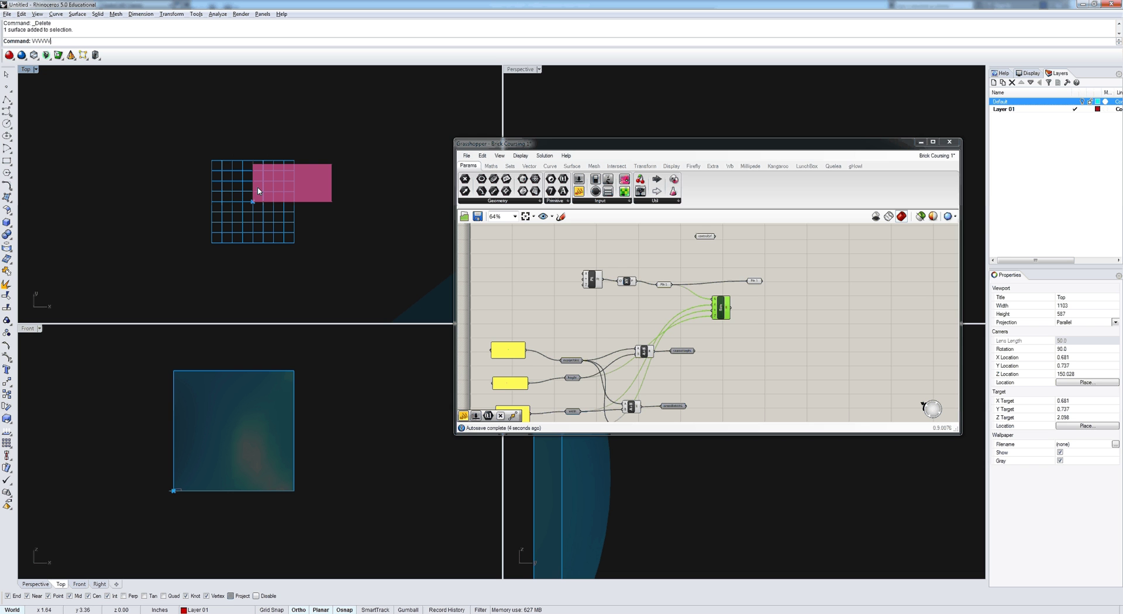
pyautogui.moveTo(749, 308); pyautogui.dragTo(700, 311, button='right')
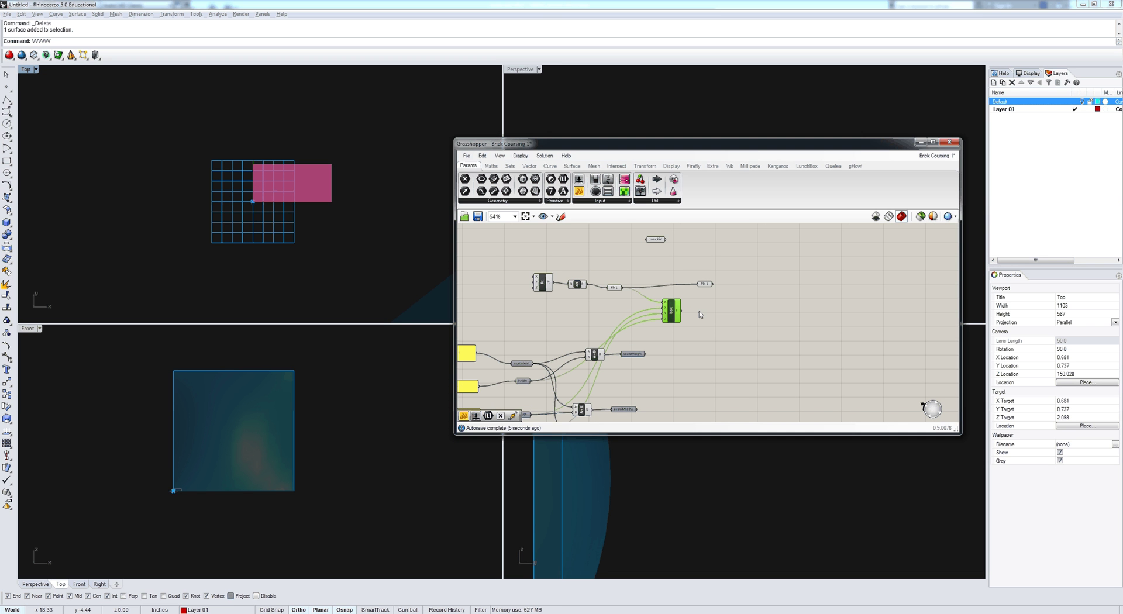
pyautogui.doubleClick(699, 311)
pyautogui.write('bre')
pyautogui.click(676, 292)
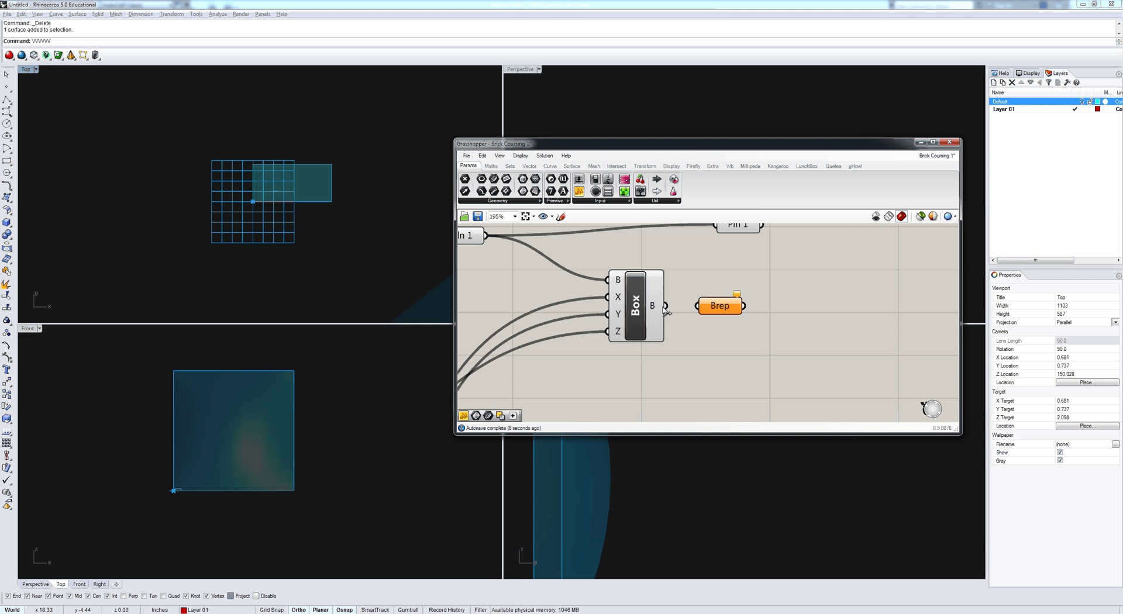
pyautogui.moveTo(665, 310); pyautogui.dragTo(698, 305)
pyautogui.rightClick(702, 307)
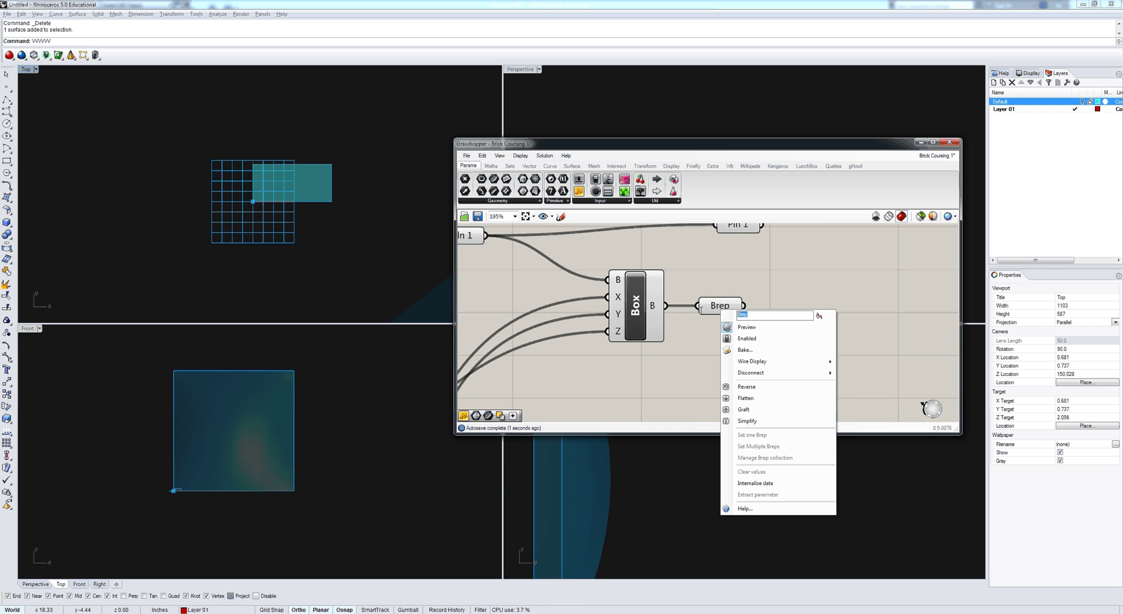
pyautogui.write('Brick1')
pyautogui.press('Return')
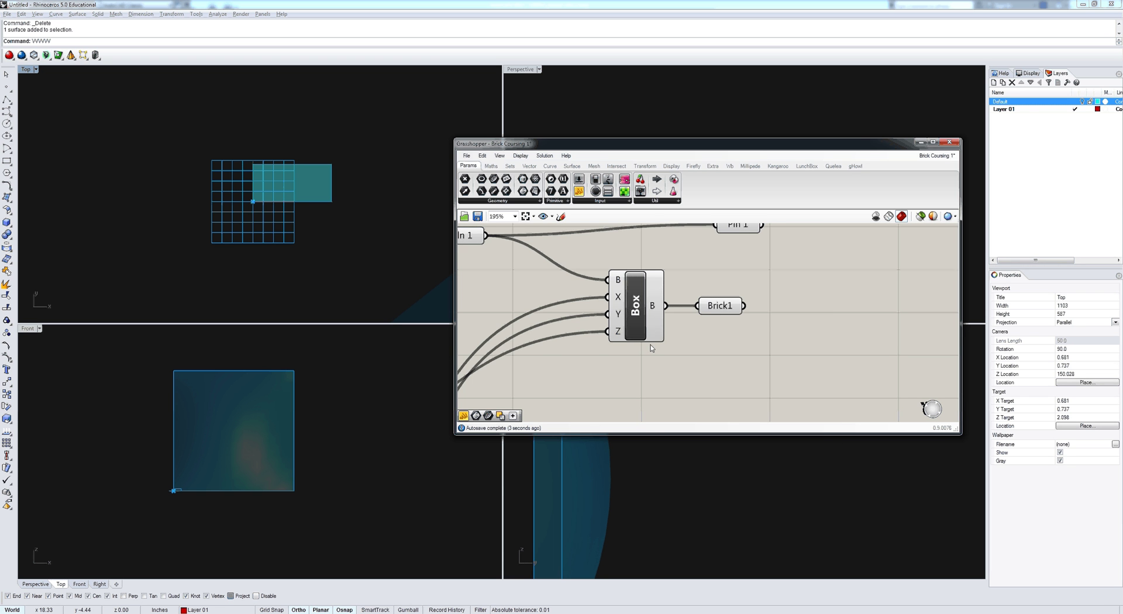
pyautogui.scroll(-5, 644, 333)
pyautogui.rightClick(641, 305)
pyautogui.click(637, 325)
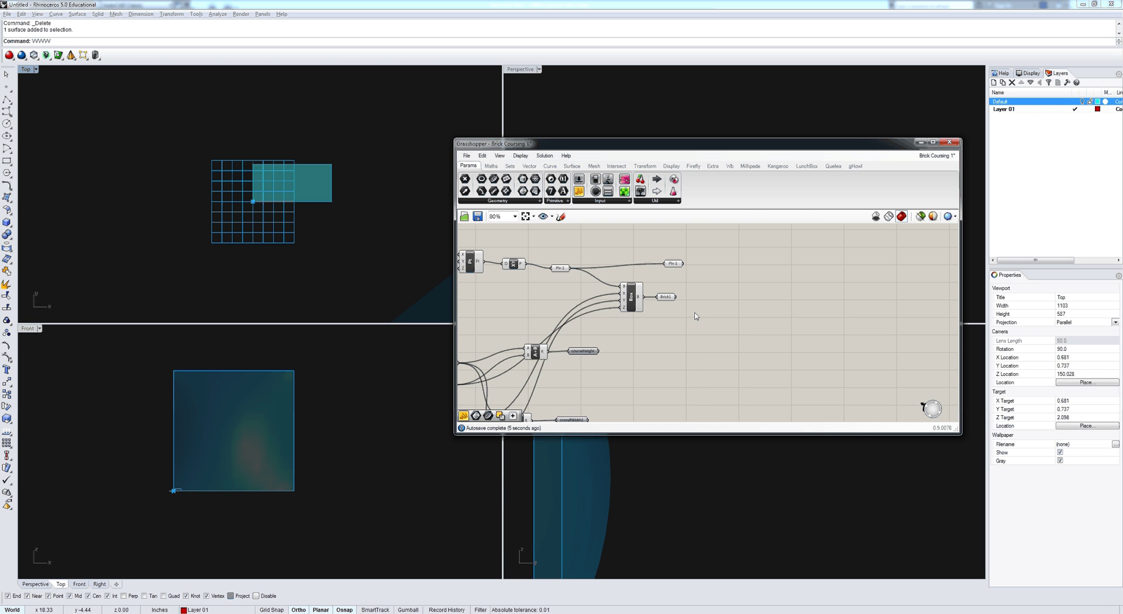
pyautogui.moveTo(699, 318); pyautogui.dragTo(631, 288)
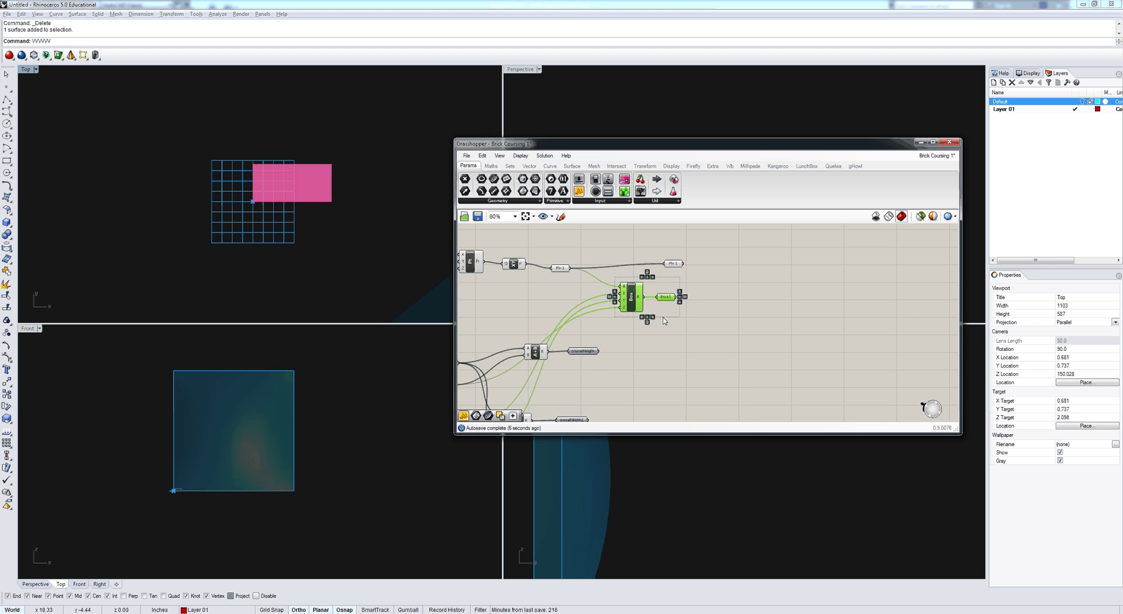
pyautogui.scroll(-4, 721, 339)
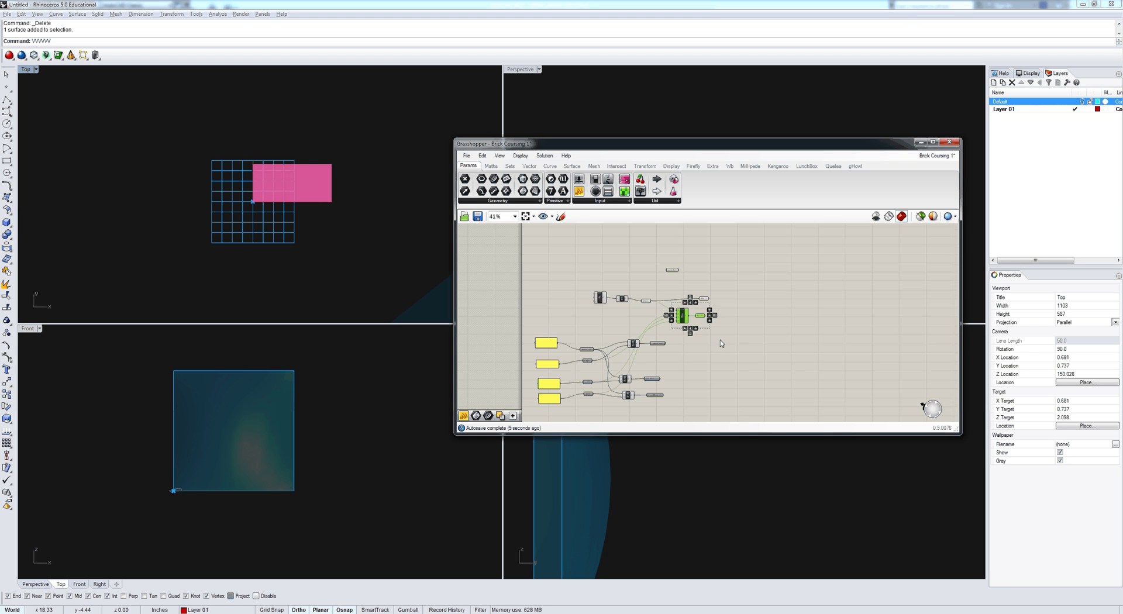
pyautogui.click(721, 340)
pyautogui.moveTo(688, 350); pyautogui.dragTo(681, 330, button='right')
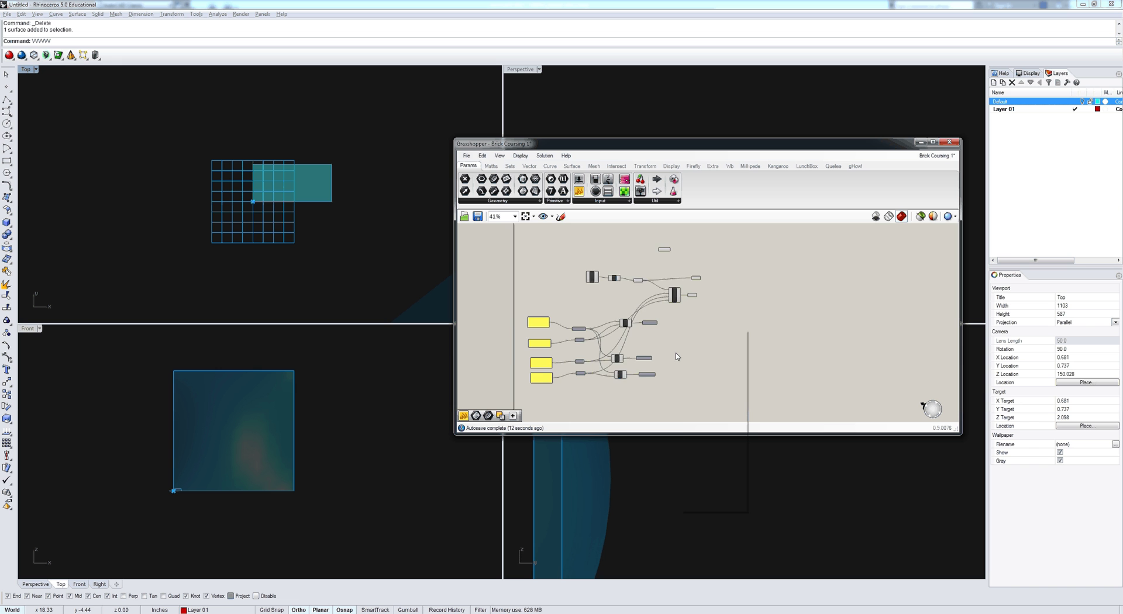
# Duplicate the whole brick definition except the surface parameter and place the copy below the original.
pyautogui.scroll(-1, 675, 355)
pyautogui.moveTo(724, 401); pyautogui.dragTo(553, 286)
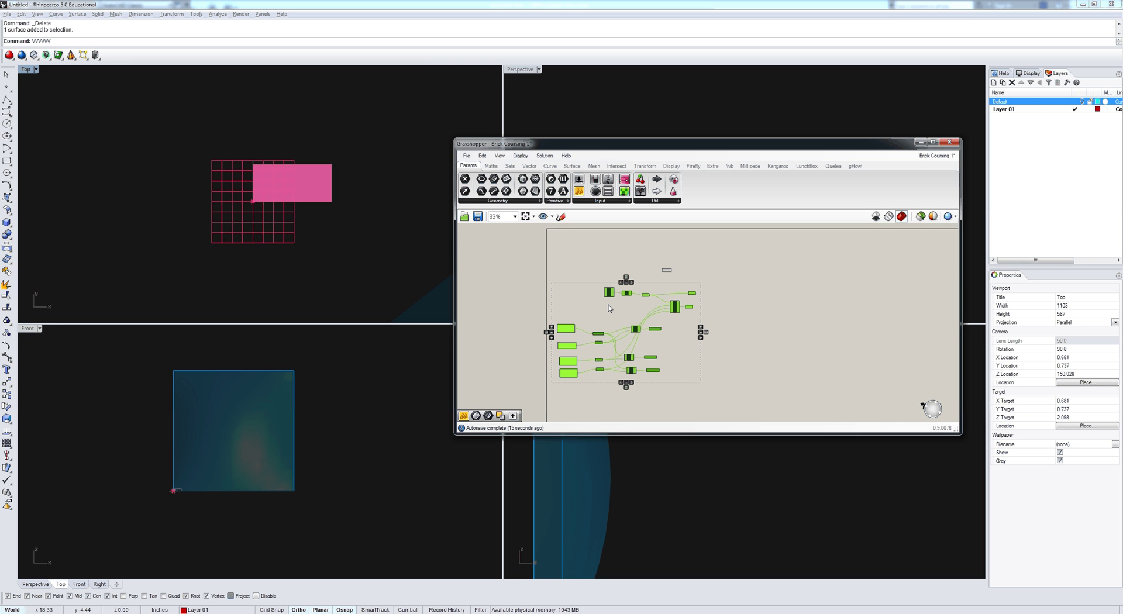
pyautogui.write('V')
pyautogui.moveTo(612, 295)
pyautogui.mouseDown(button='right')
pyautogui.moveTo(598, 302)
pyautogui.moveTo(631, 299)
pyautogui.mouseUp(button='right')
pyautogui.write('V')
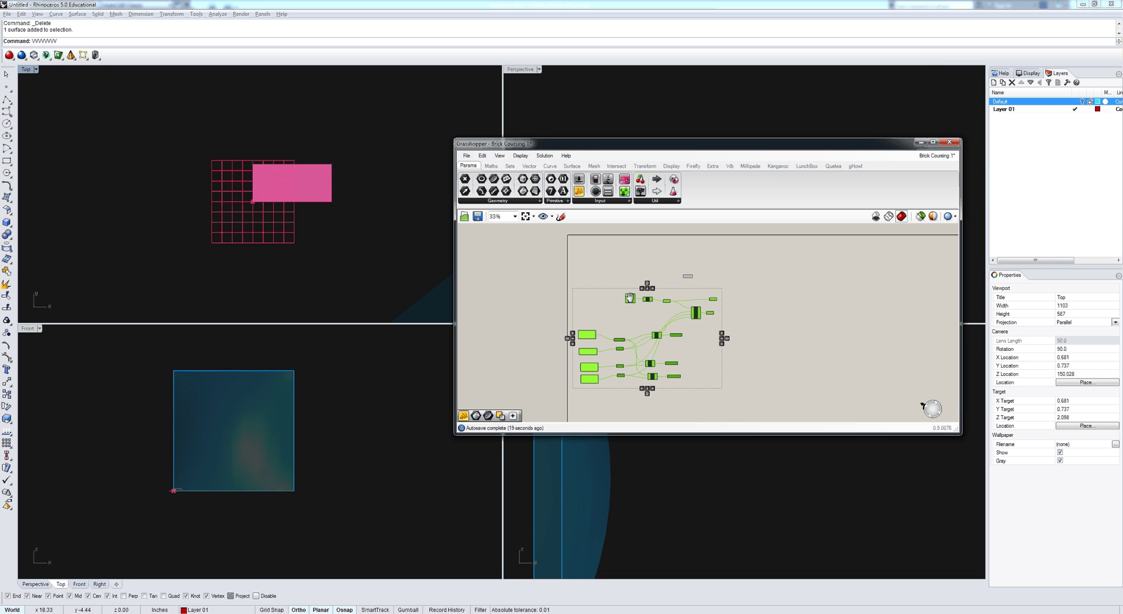
pyautogui.click(95, 115)
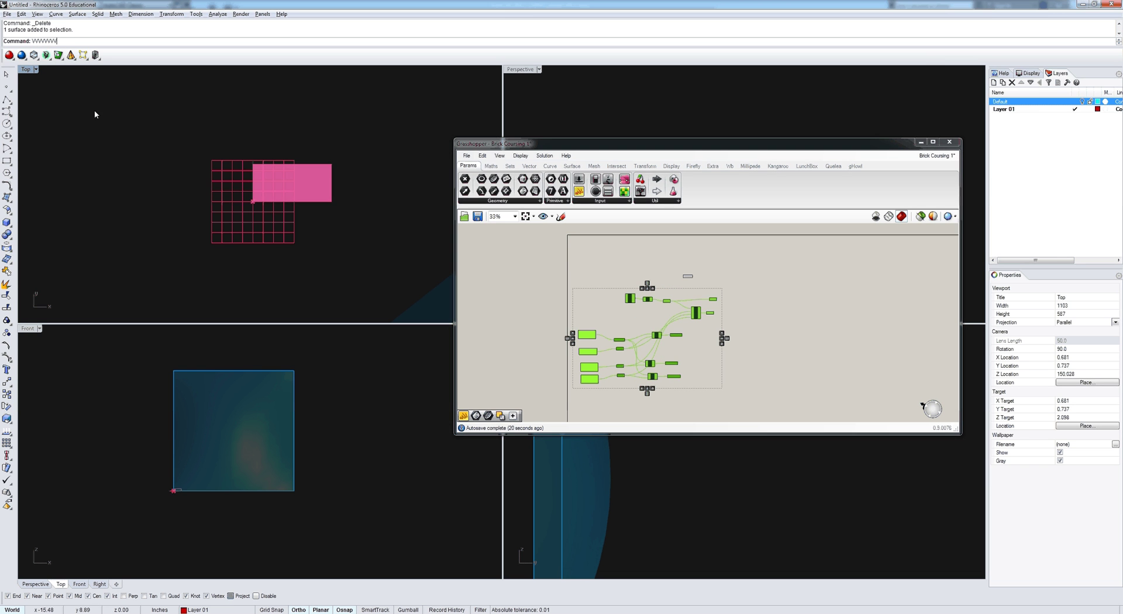
pyautogui.press('Escape')
pyautogui.moveTo(705, 312); pyautogui.dragTo(653, 301, button='right')
pyautogui.write('V')
pyautogui.press('Escape')
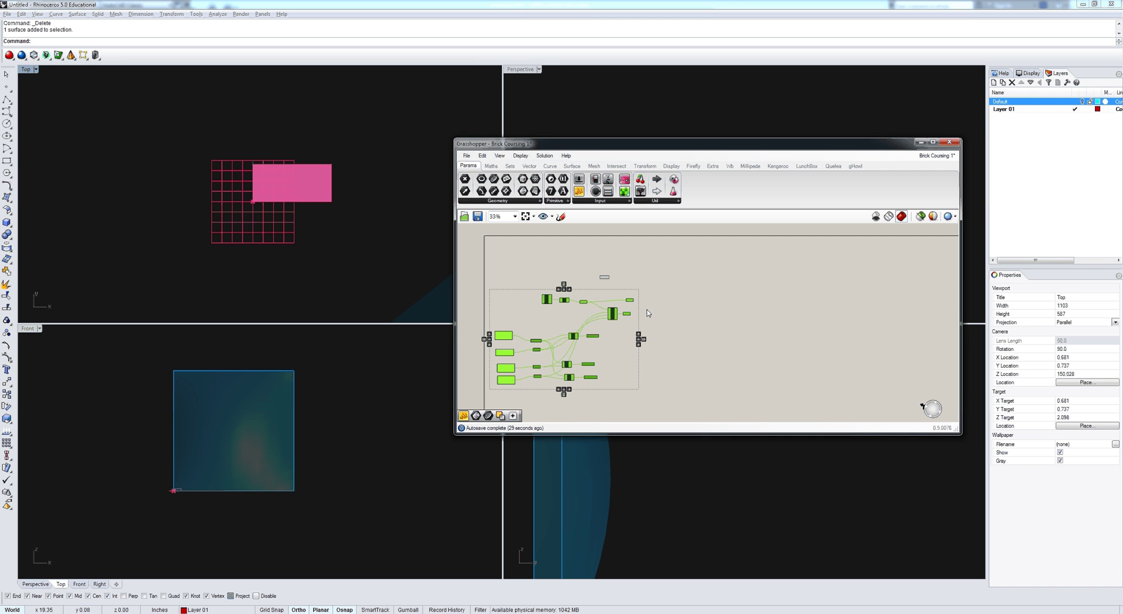
pyautogui.scroll(-3, 652, 288)
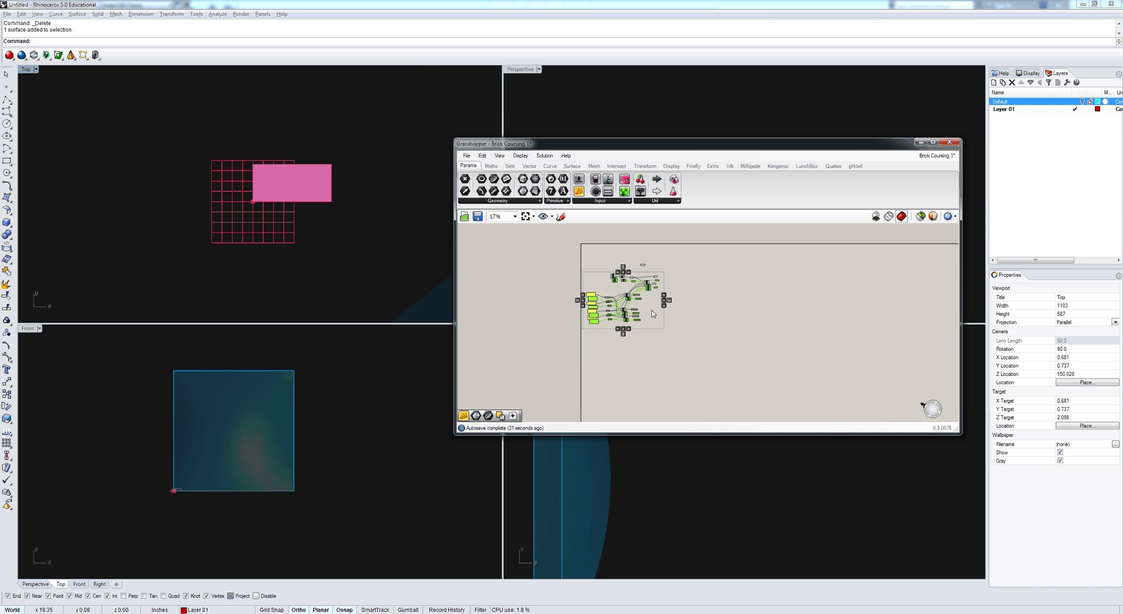
pyautogui.keyDown('alt'); pyautogui.moveTo(651, 288); pyautogui.dragTo(646, 354); pyautogui.keyUp('alt')
pyautogui.scroll(4, 651, 363)
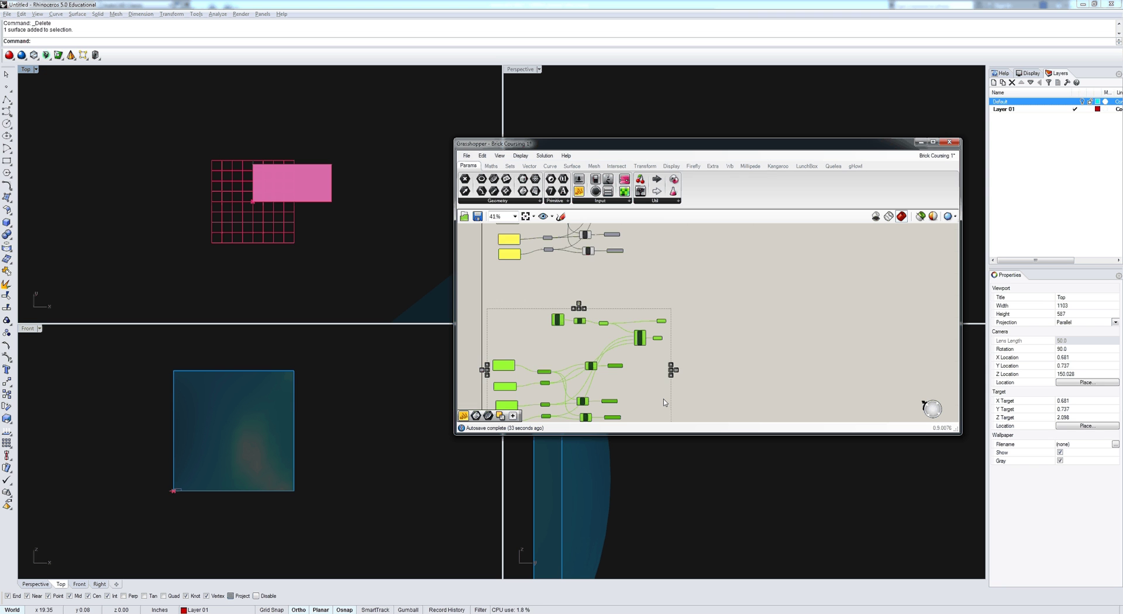
pyautogui.click(663, 399)
# Add a panel containing -12 and connect it to the X input of the duplicated Construct Point component.
pyautogui.scroll(4, 569, 331)
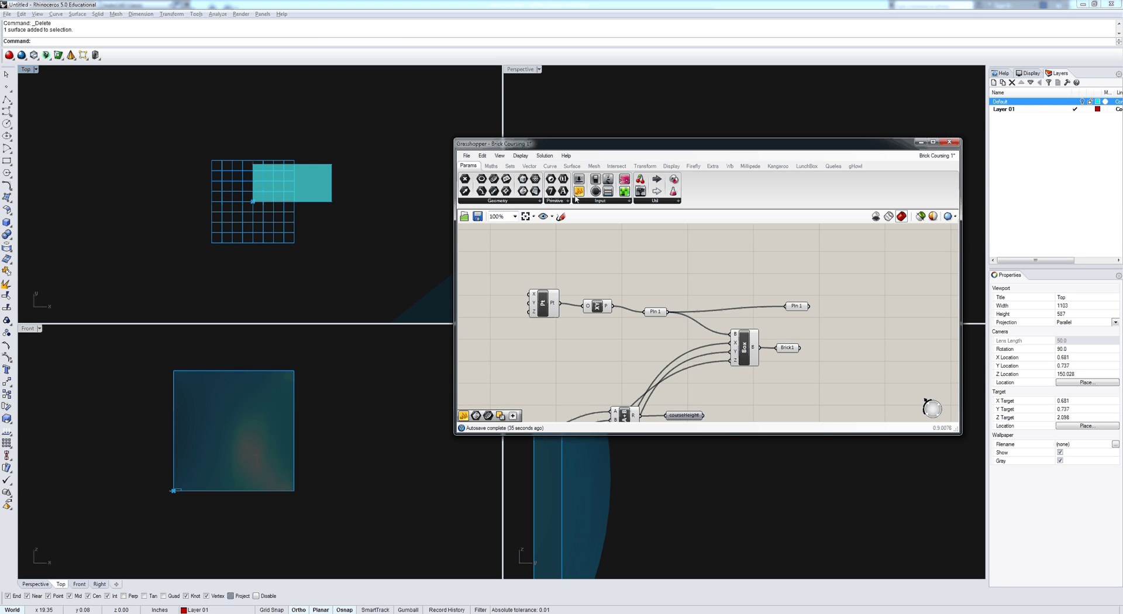
pyautogui.moveTo(576, 198); pyautogui.dragTo(487, 295)
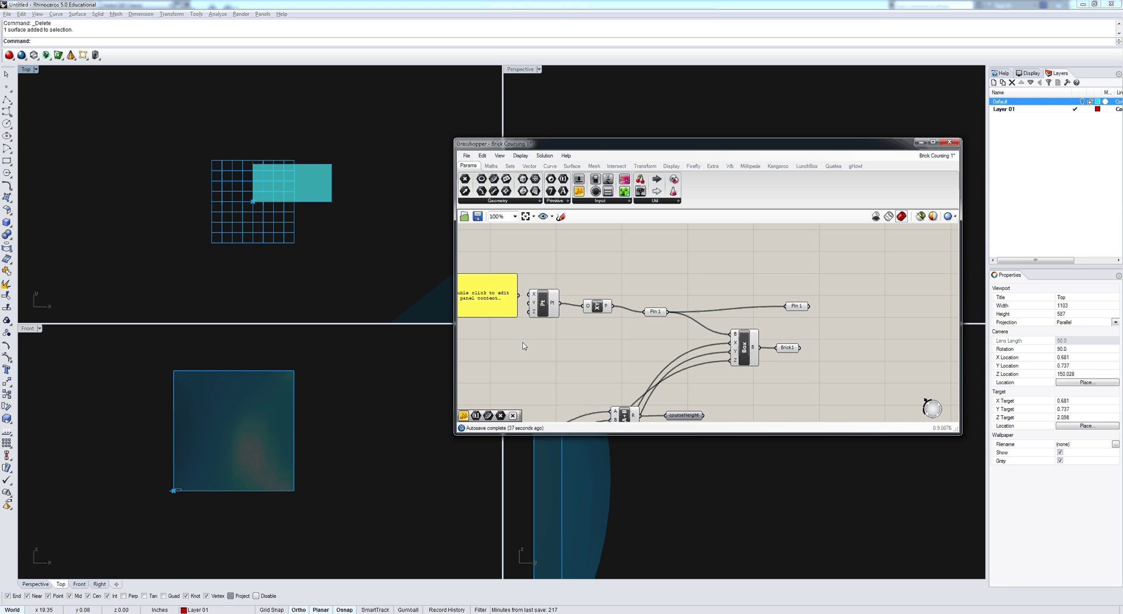
pyautogui.moveTo(524, 345); pyautogui.dragTo(603, 347, button='right')
pyautogui.doubleClick(554, 298)
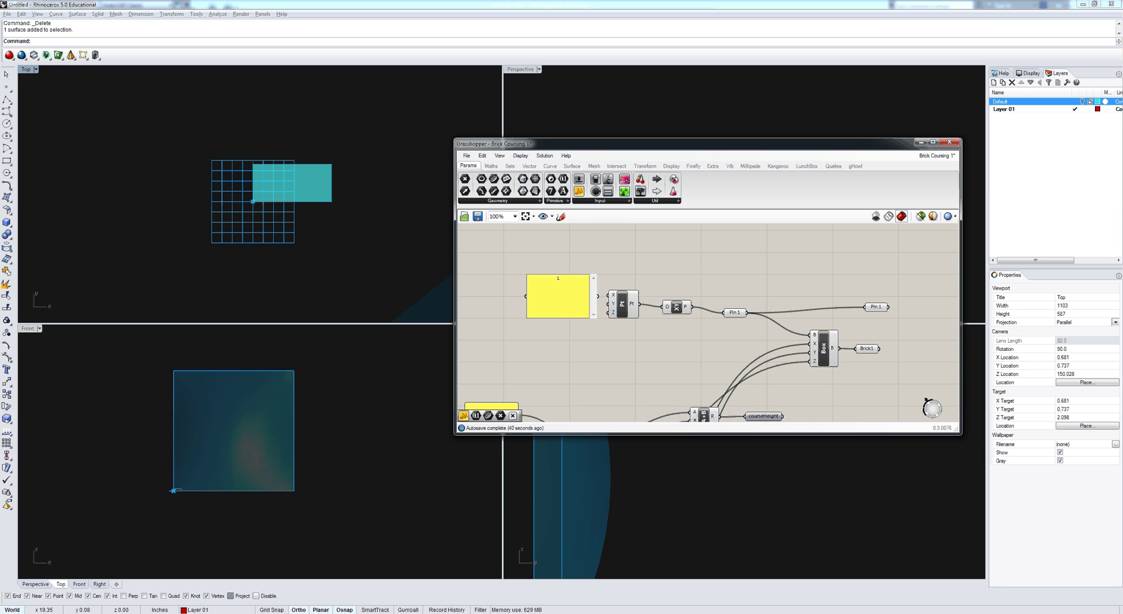
pyautogui.write('-12')
pyautogui.moveTo(598, 296); pyautogui.dragTo(612, 297)
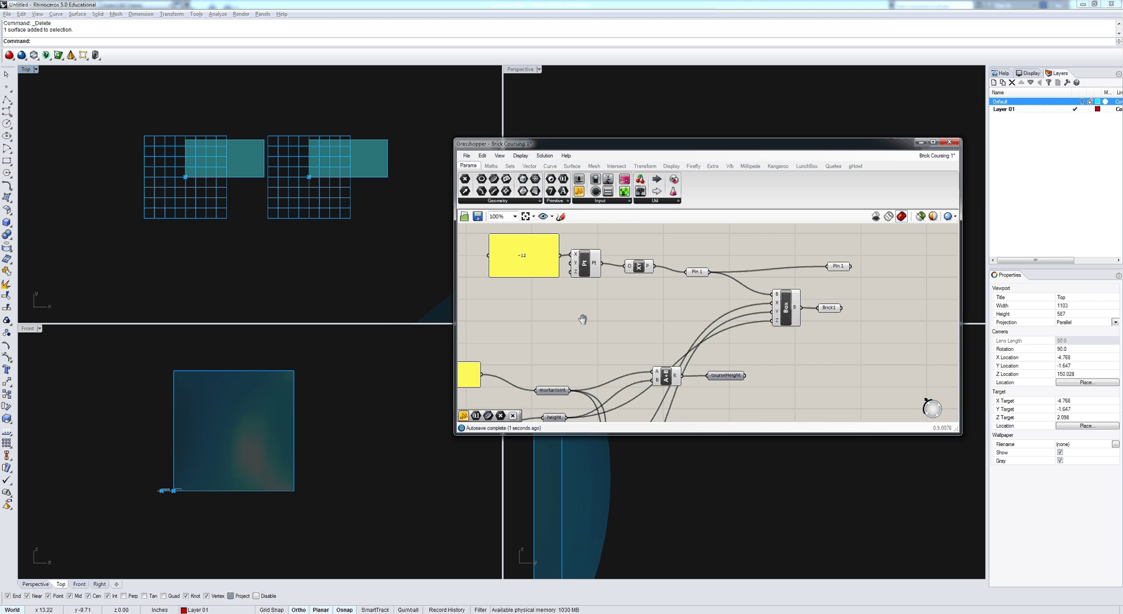
# Rename the final plane parameter of the duplicated definition to Pln 2.
pyautogui.scroll(-2, 582, 319)
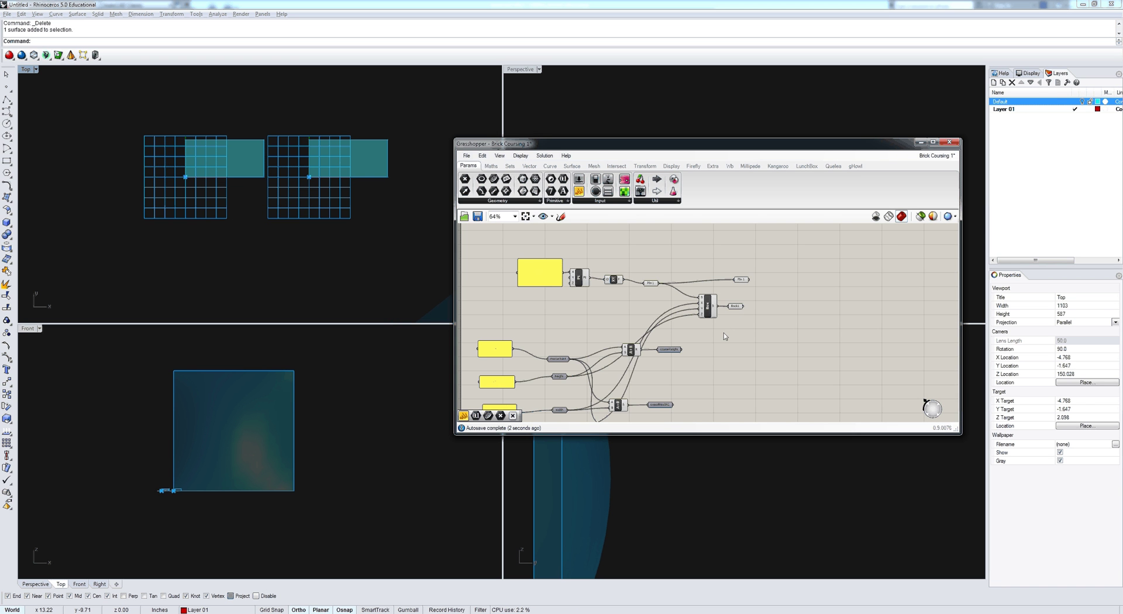
pyautogui.scroll(3, 742, 284)
pyautogui.rightClick(744, 277)
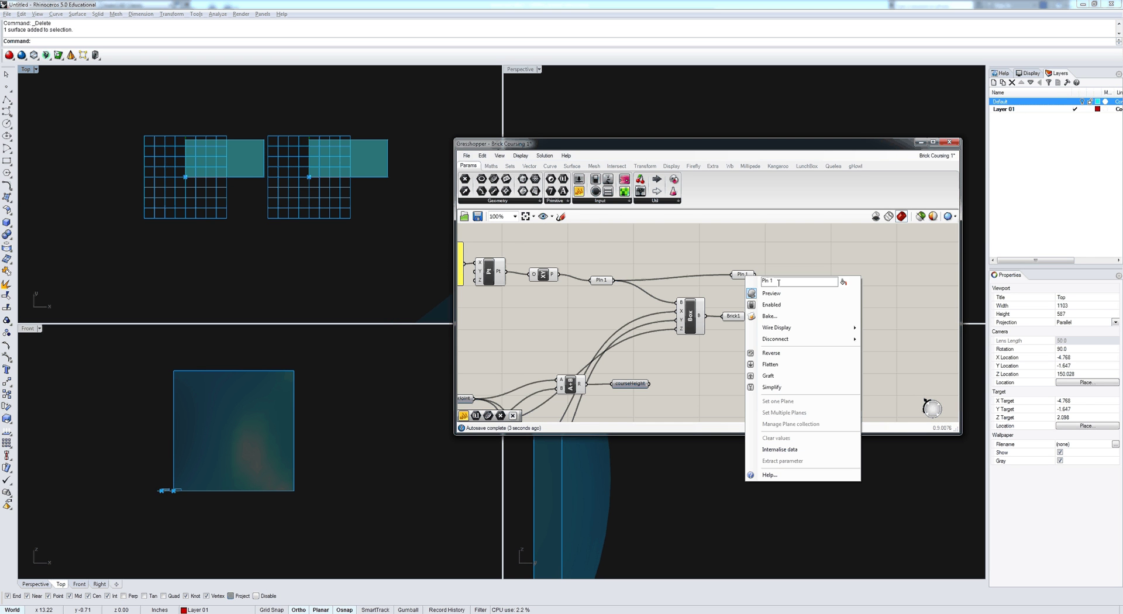
pyautogui.press('BackSpace')
pyautogui.write('2')
pyautogui.press('Return')
# Delete the duplicated courseHeight parameter and the Addition component that feeds it.
pyautogui.scroll(-4, 743, 304)
pyautogui.rightClick(674, 361)
pyautogui.scroll(2, 673, 360)
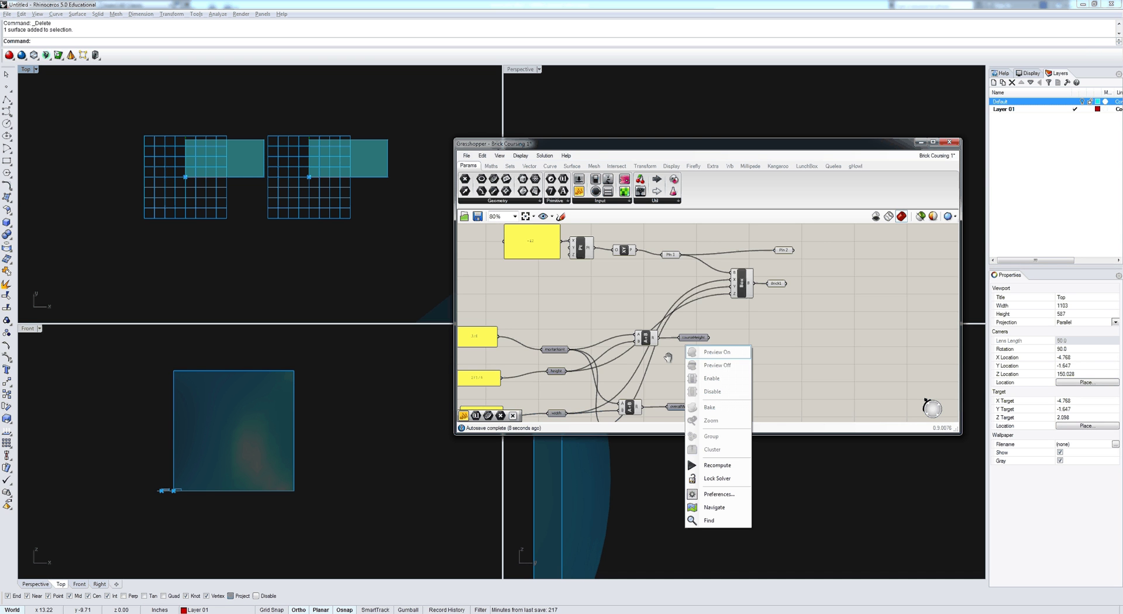
pyautogui.scroll(-2, 668, 358)
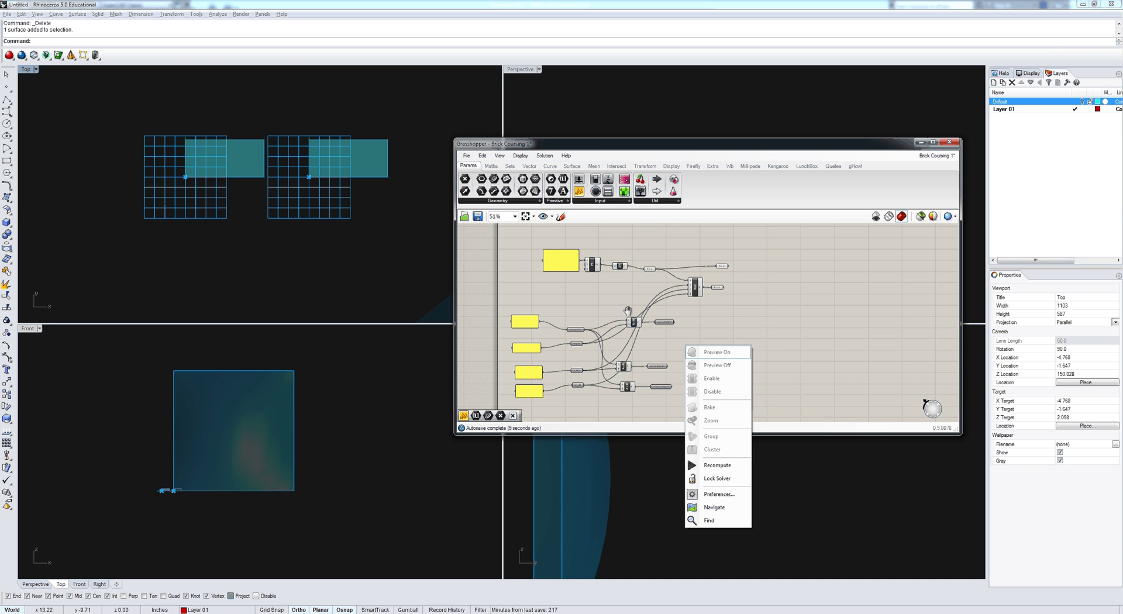
pyautogui.click(667, 323)
pyautogui.scroll(4, 667, 323)
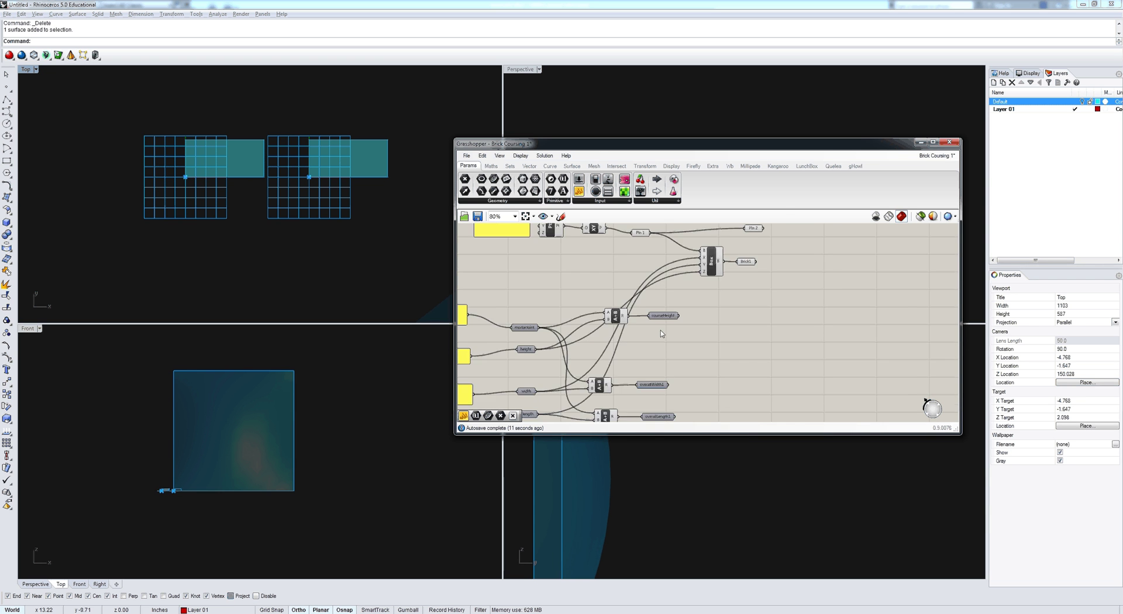
pyautogui.press('Delete')
pyautogui.click(600, 312)
pyautogui.moveTo(562, 320); pyautogui.dragTo(683, 302, button='right')
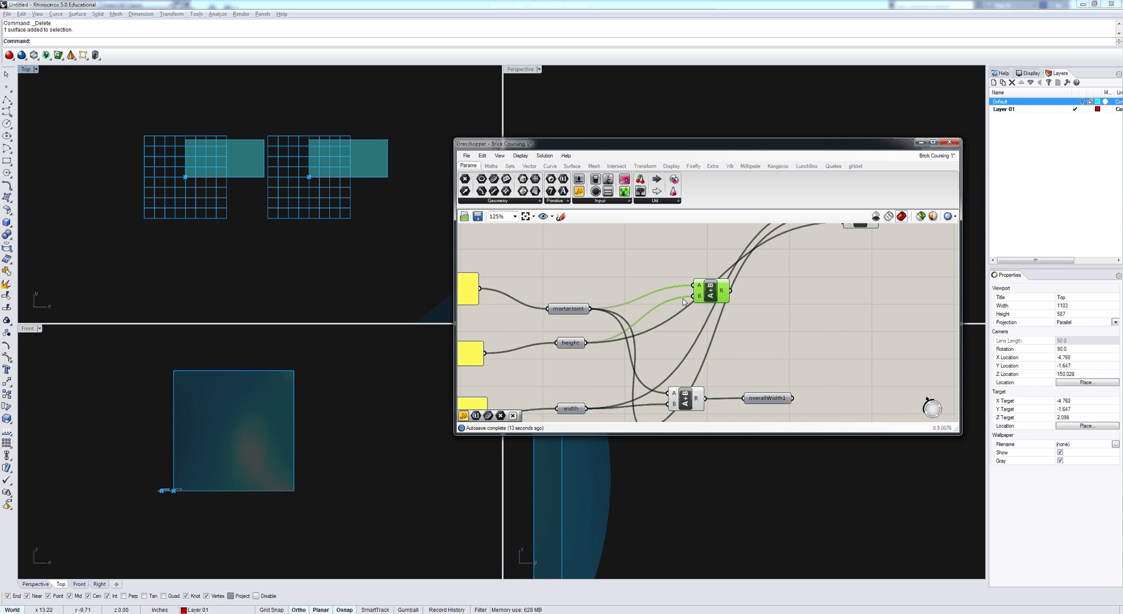
pyautogui.press('Delete')
# Delete the duplicated mortarJoint and height parameters together with their input panels.
pyautogui.click(570, 309)
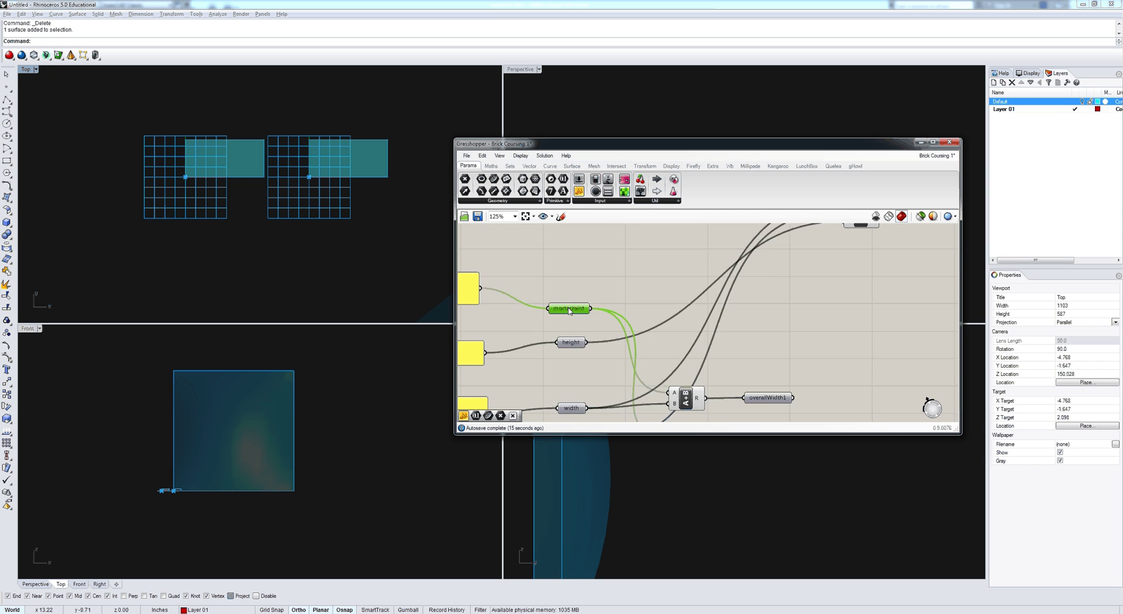
pyautogui.press('Delete')
pyautogui.moveTo(568, 310); pyautogui.dragTo(631, 322, button='right')
pyautogui.click(527, 310)
pyautogui.press('Delete')
pyautogui.moveTo(645, 329); pyautogui.dragTo(526, 365)
pyautogui.scroll(-5, 591, 351)
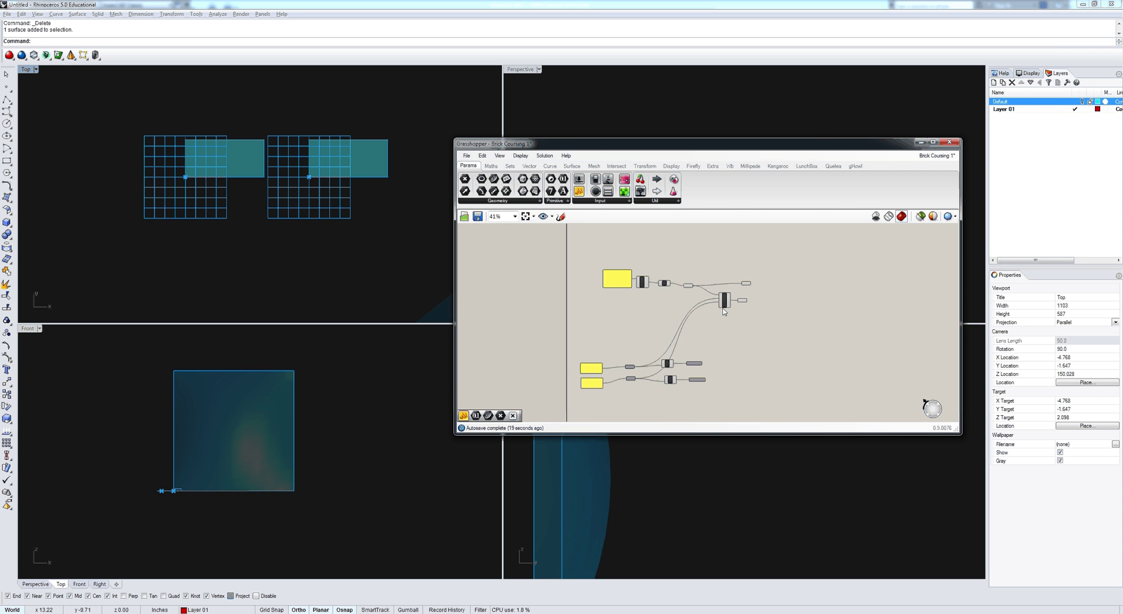
# Move the duplicated Box up beneath the original parameters and connect the original height parameter to its Y input.
pyautogui.moveTo(724, 312); pyautogui.dragTo(727, 372, button='right')
pyautogui.click(727, 371)
pyautogui.scroll(5, 641, 251)
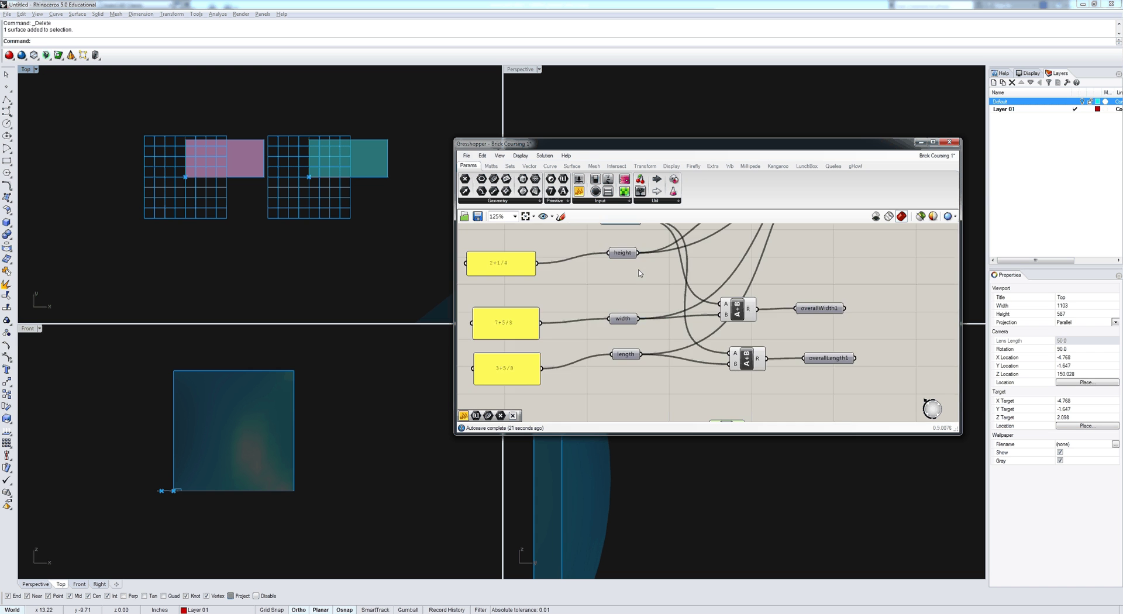
pyautogui.scroll(-2, 639, 275)
pyautogui.moveTo(637, 258); pyautogui.dragTo(687, 384)
pyautogui.moveTo(656, 305); pyautogui.dragTo(652, 316, button='right')
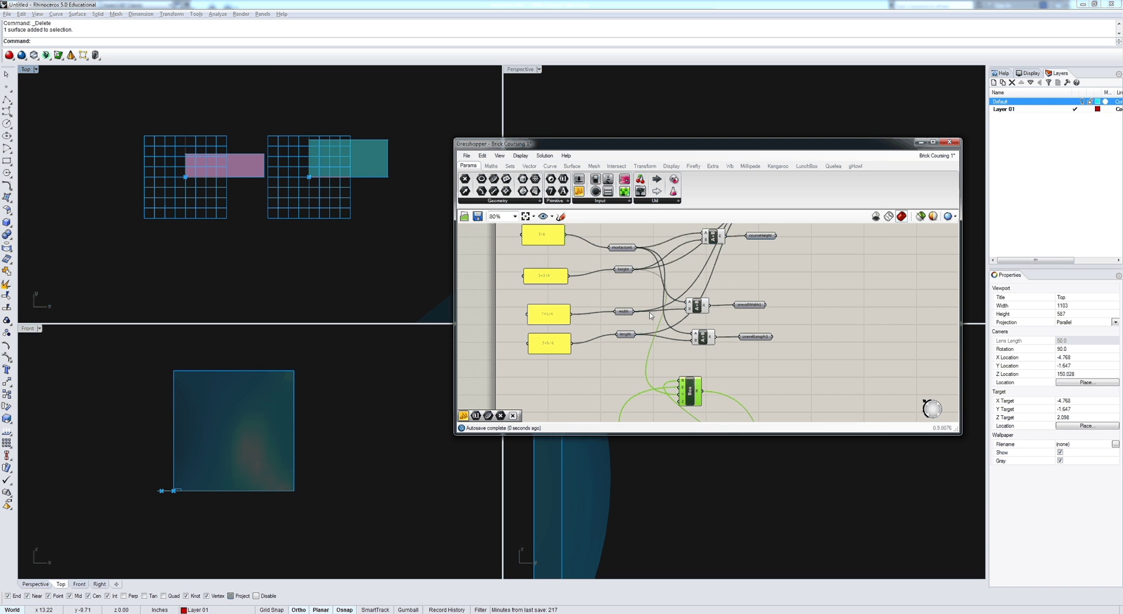
# Move the duplicated Box down beside the duplicated width and length parameters and nudge the width Addition component slightly down.
pyautogui.scroll(-3, 637, 300)
pyautogui.moveTo(610, 276); pyautogui.dragTo(638, 361)
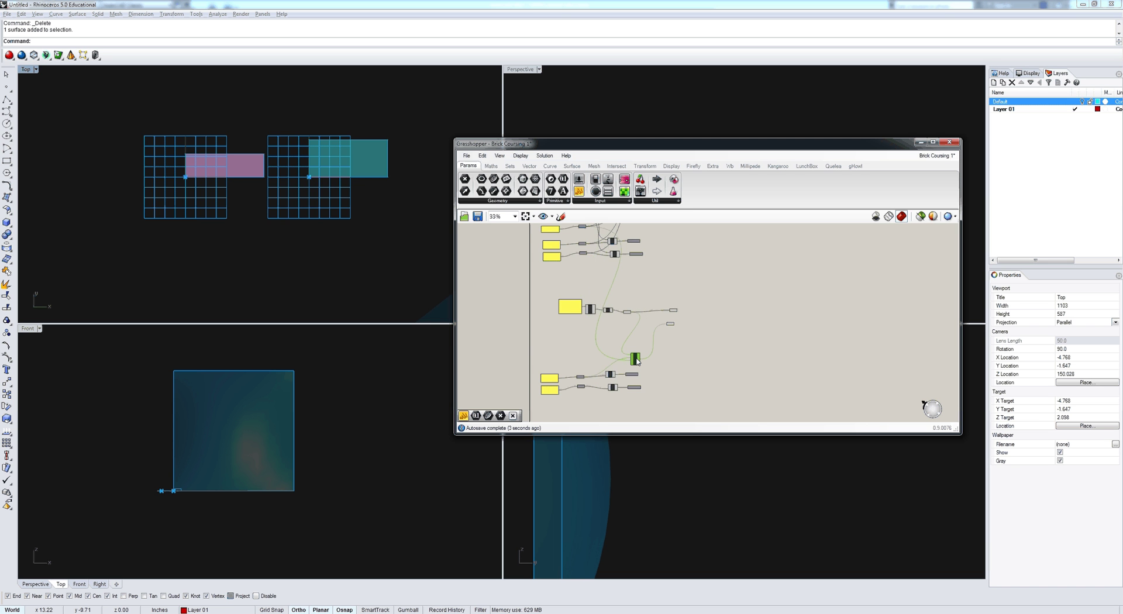
pyautogui.scroll(2, 637, 361)
pyautogui.scroll(2, 642, 358)
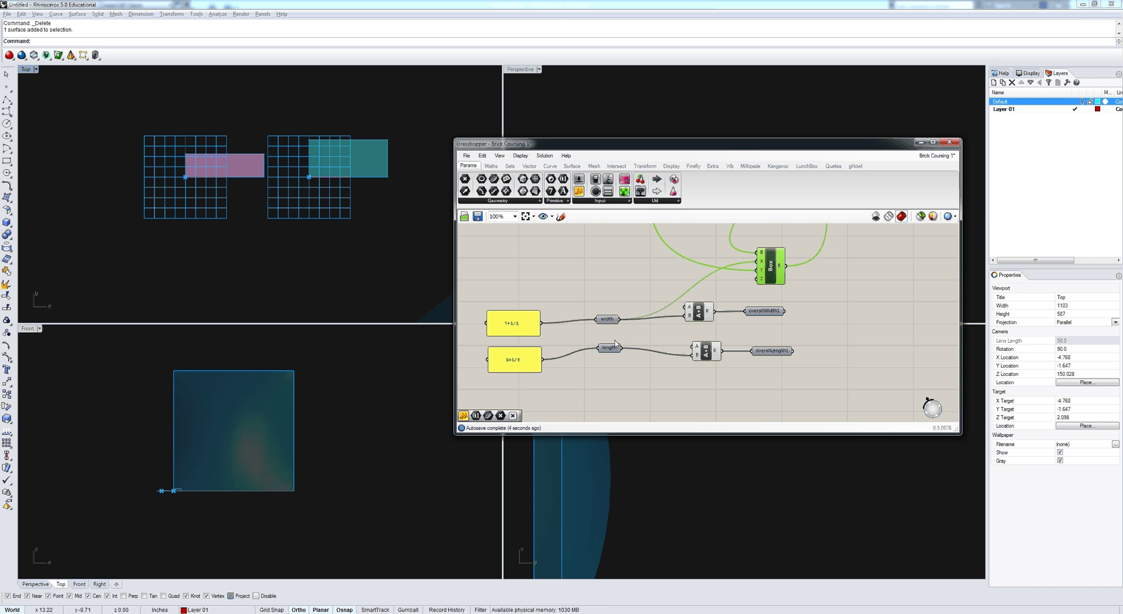
pyautogui.moveTo(726, 331); pyautogui.dragTo(701, 350, button='right')
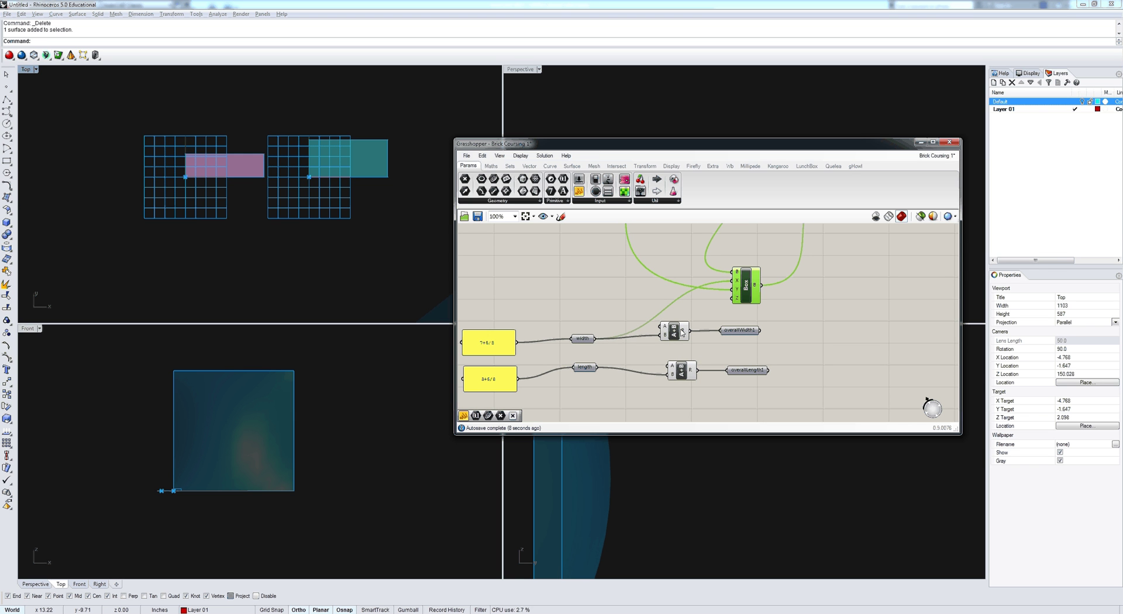
pyautogui.moveTo(682, 333); pyautogui.dragTo(680, 336)
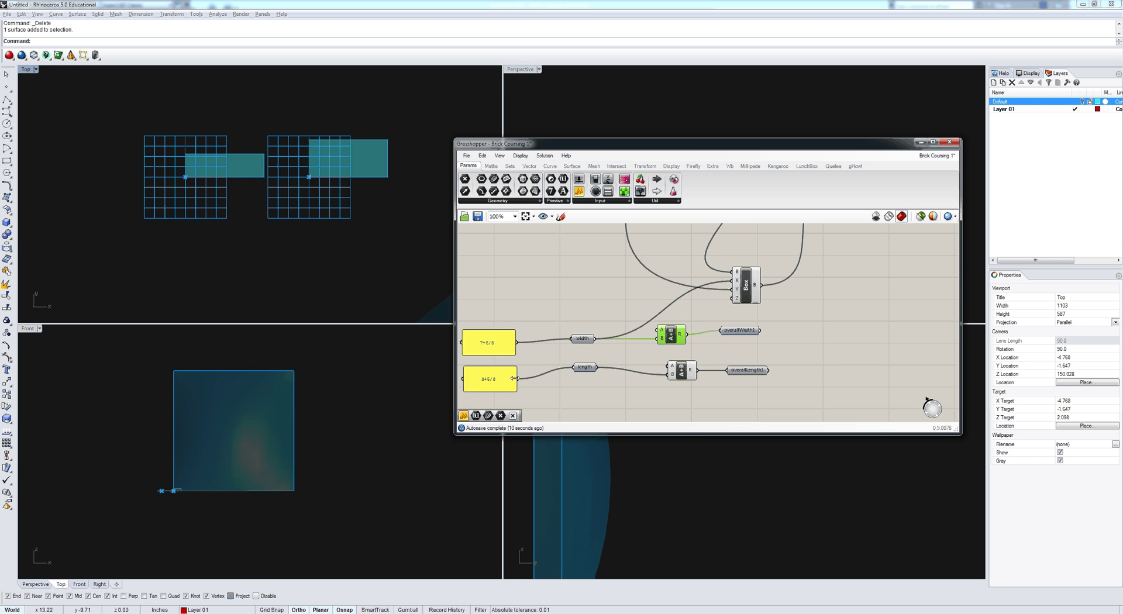
# Swap the duplicated dimension panels so 3+5/8 feeds width and 7+5/8 feeds length, and reorder them to match.
pyautogui.moveTo(517, 379); pyautogui.dragTo(574, 367)
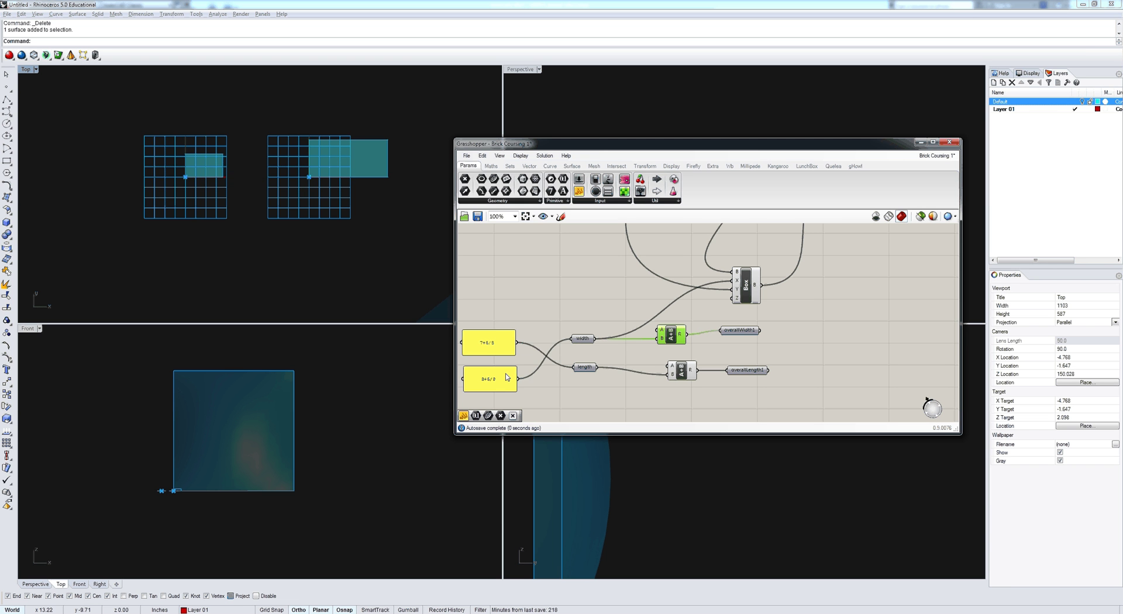
pyautogui.moveTo(507, 377)
pyautogui.mouseDown()
pyautogui.moveTo(509, 316)
pyautogui.moveTo(511, 370)
pyautogui.mouseUp()
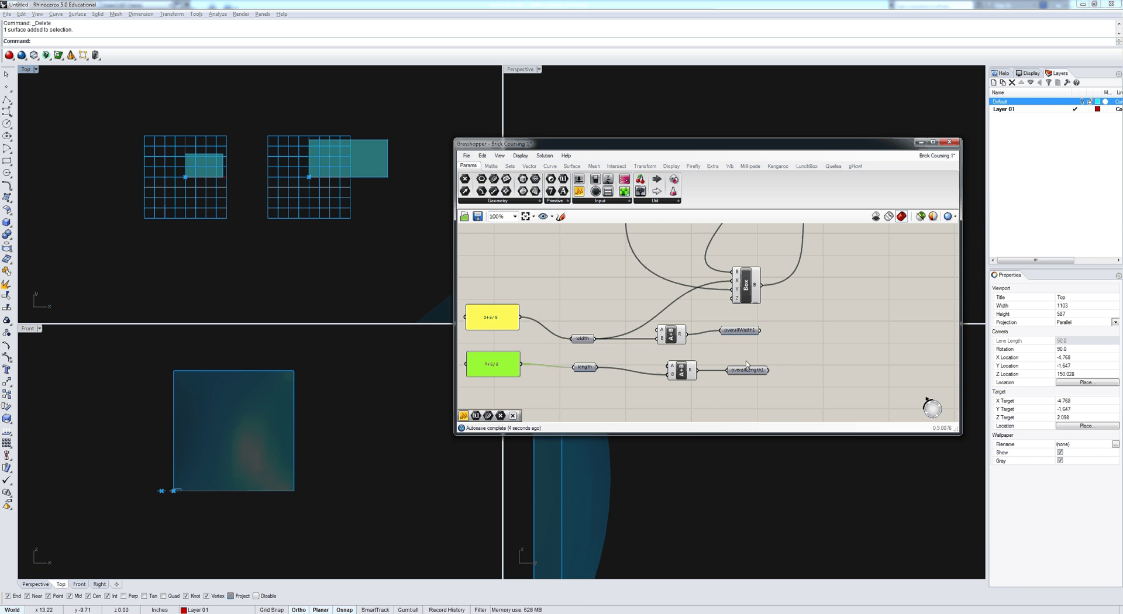
# Connect the second brick's length parameter to the Y input of its Box component.
pyautogui.moveTo(747, 364); pyautogui.dragTo(731, 387, button='right')
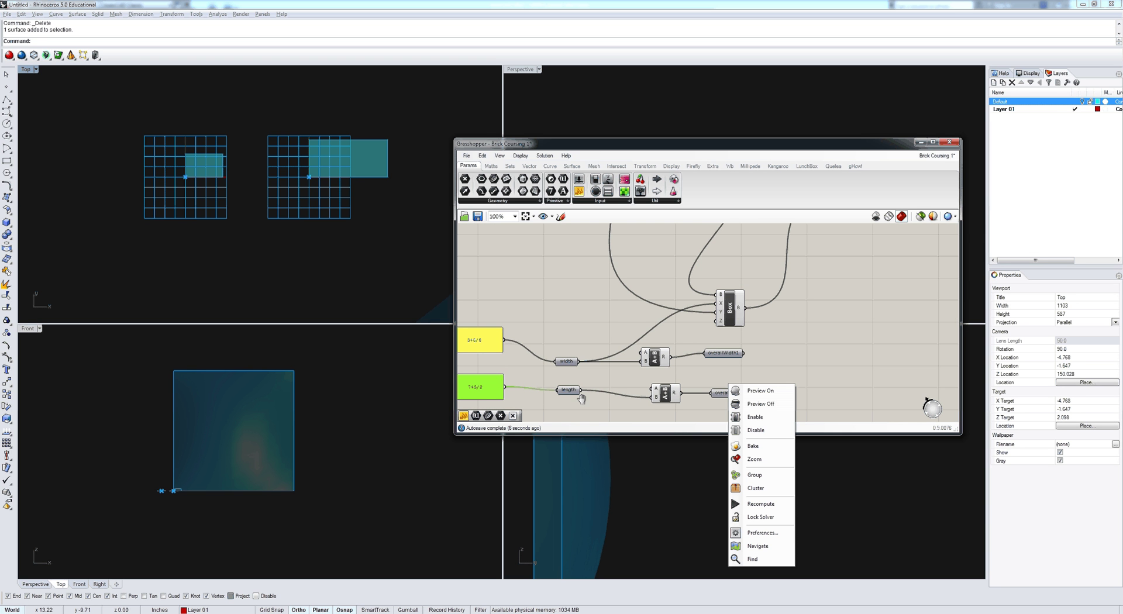
pyautogui.click(604, 410)
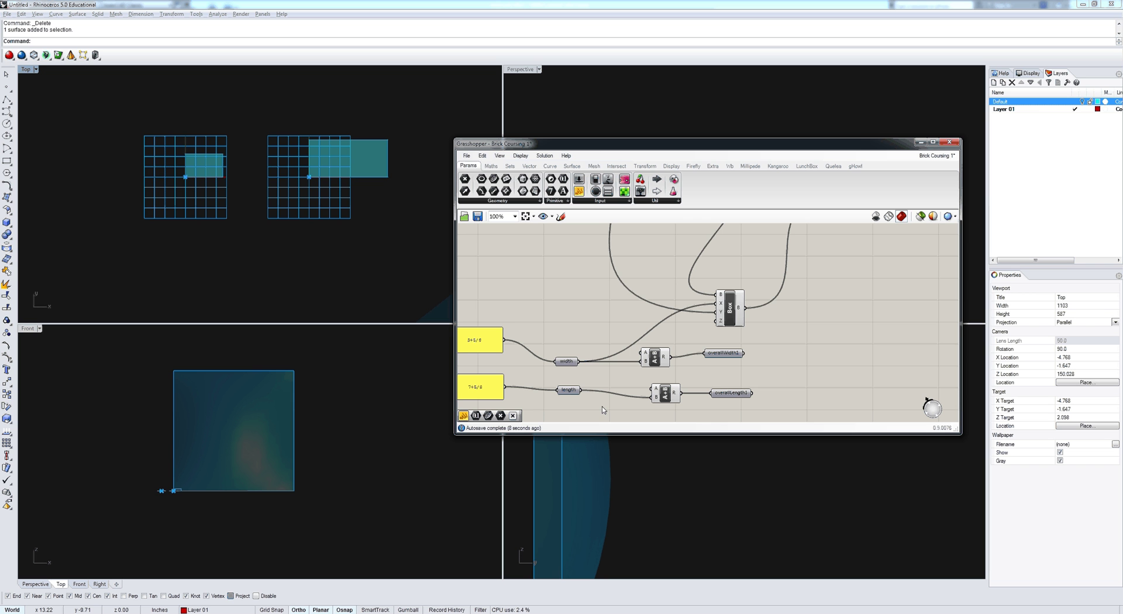
pyautogui.moveTo(582, 390); pyautogui.dragTo(720, 313)
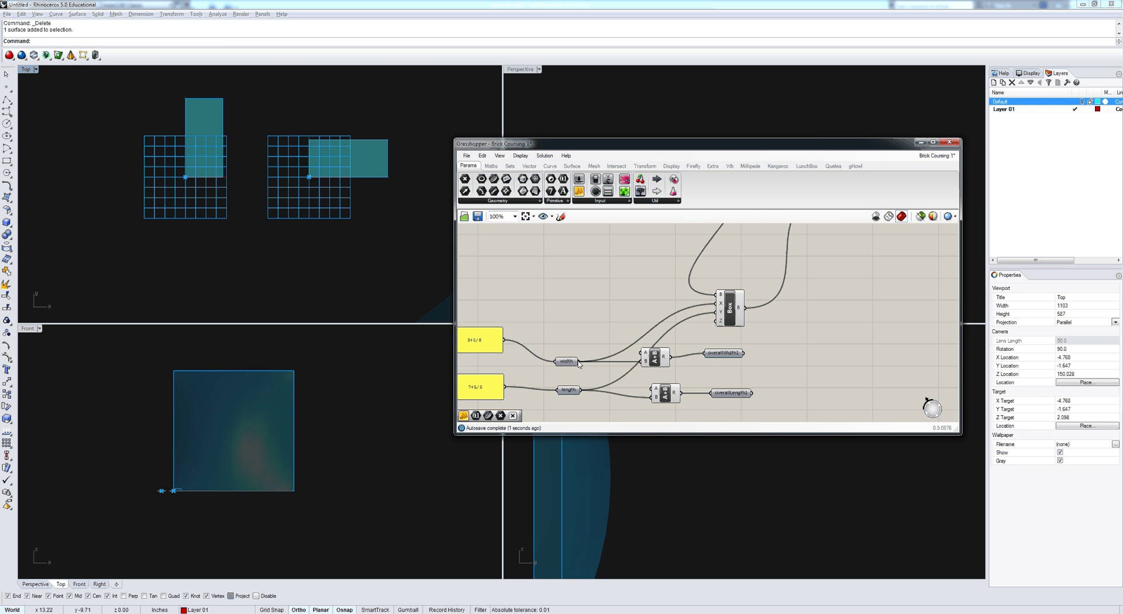
# Rename the second brick's overall dimension parameters as overallWidth2 and overallLength2.
pyautogui.moveTo(707, 329); pyautogui.dragTo(669, 338, button='right')
pyautogui.scroll(-4, 648, 350)
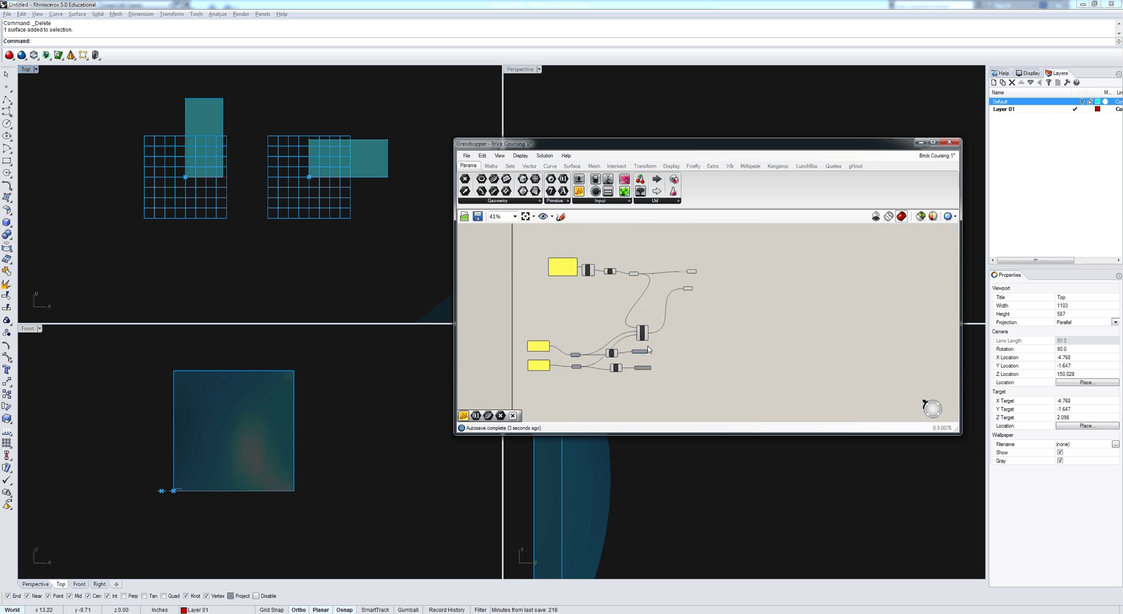
pyautogui.scroll(4, 648, 349)
pyautogui.rightClick(642, 371)
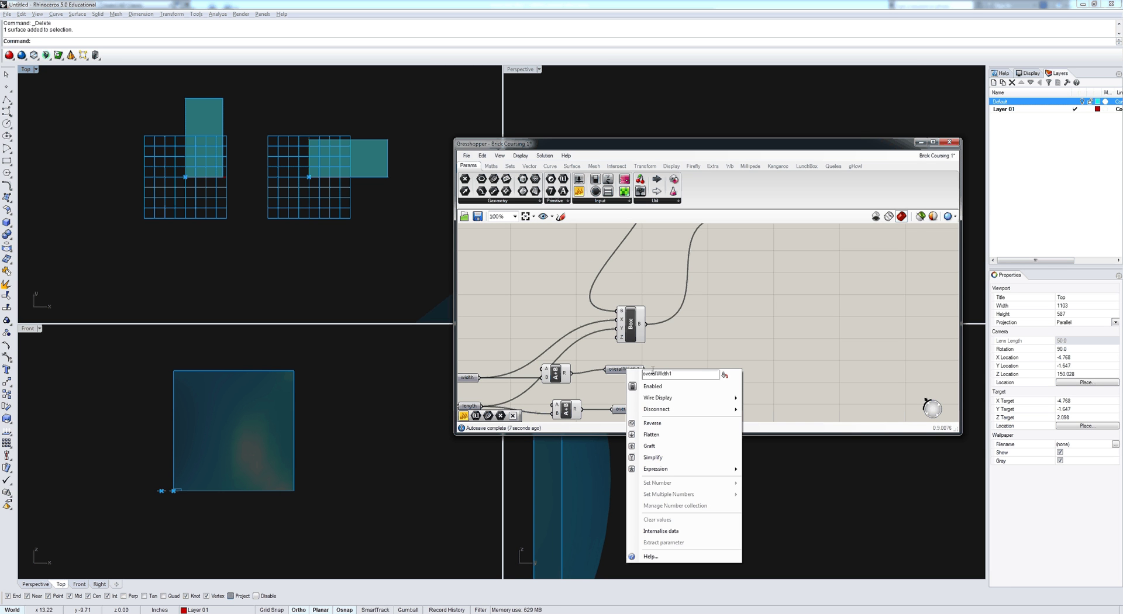
pyautogui.press('BackSpace')
pyautogui.write('2')
pyautogui.press('Return')
pyautogui.moveTo(714, 361); pyautogui.dragTo(708, 326, button='right')
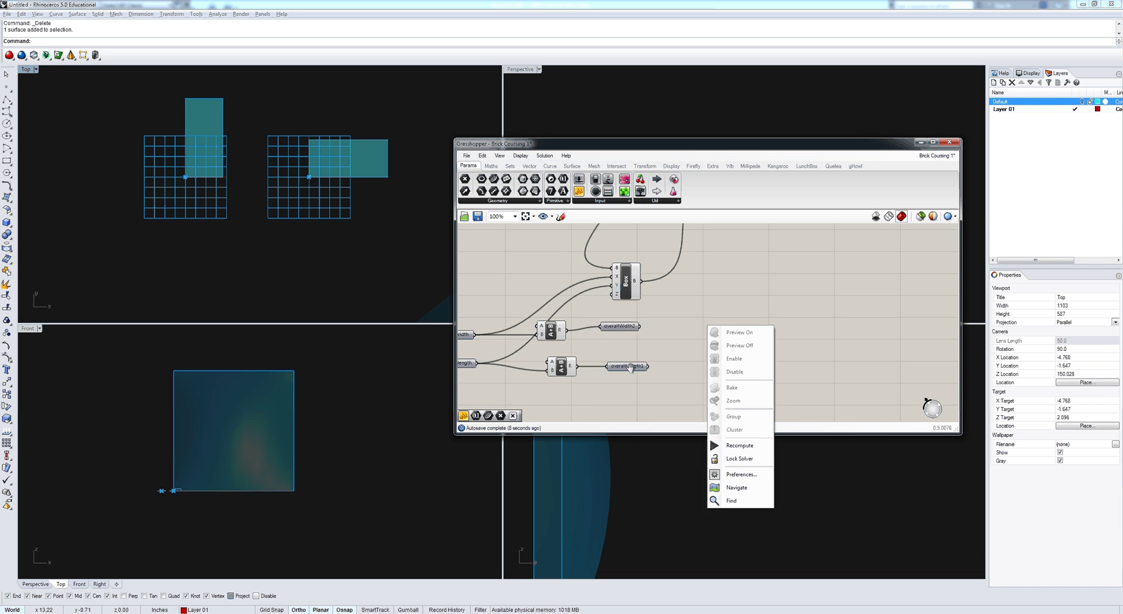
pyautogui.rightClick(630, 367)
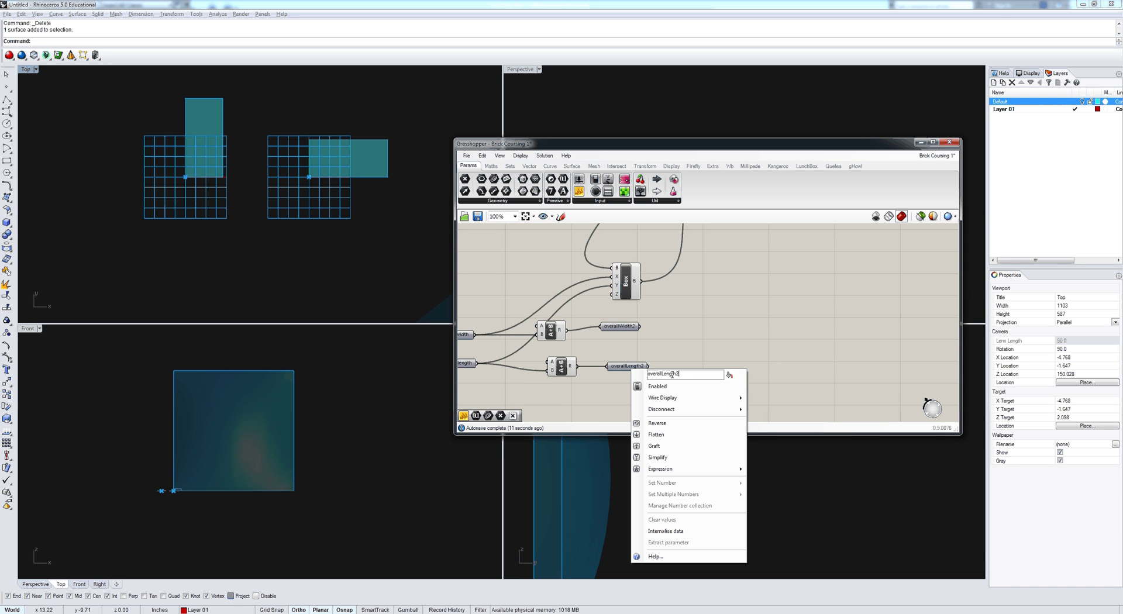
pyautogui.press('Return')
# Rename the second Box's output parameter as Brick2.
pyautogui.scroll(-2, 726, 283)
pyautogui.moveTo(726, 283); pyautogui.dragTo(676, 383, button='right')
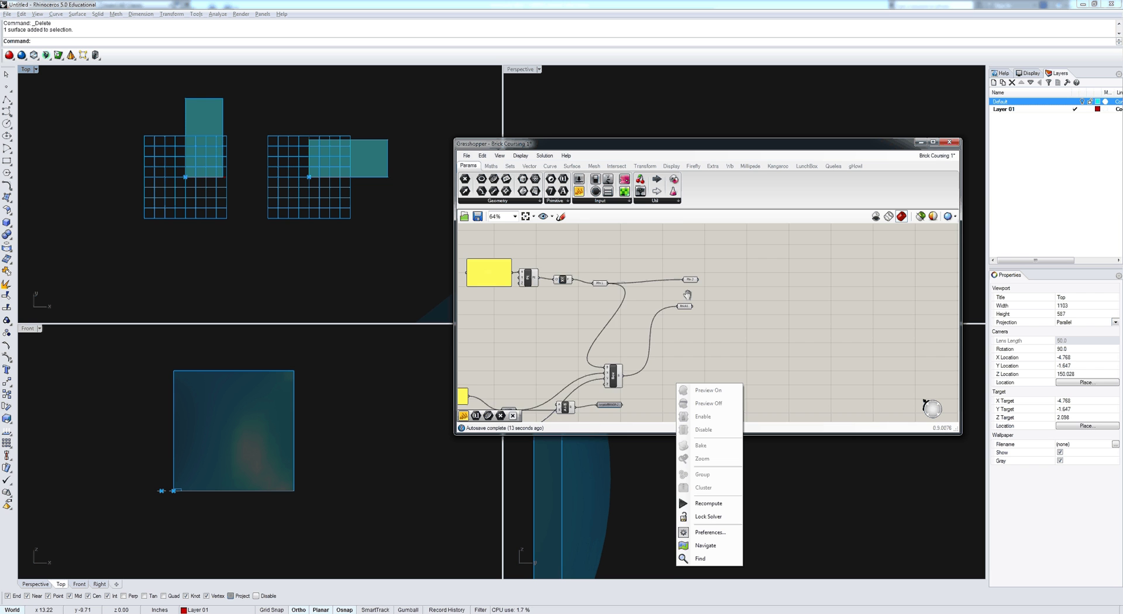
pyautogui.scroll(4, 678, 299)
pyautogui.rightClick(673, 291)
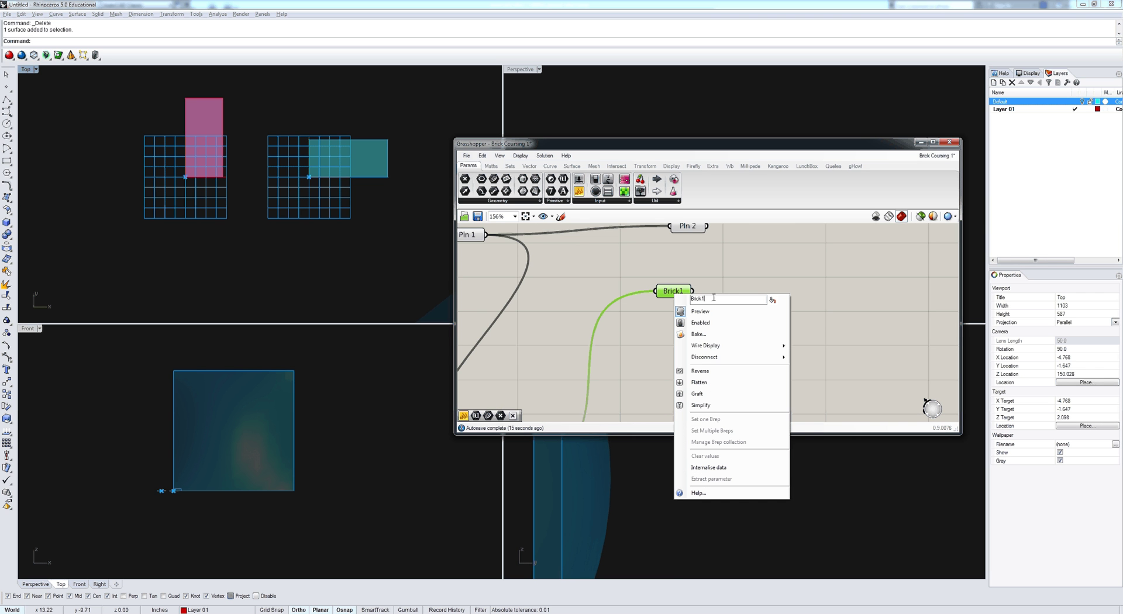
pyautogui.press('BackSpace')
pyautogui.write('2')
pyautogui.press('Return')
# Move the controlSrf parameter below the second brick's components.
pyautogui.moveTo(328, 186); pyautogui.dragTo(286, 217, button='right')
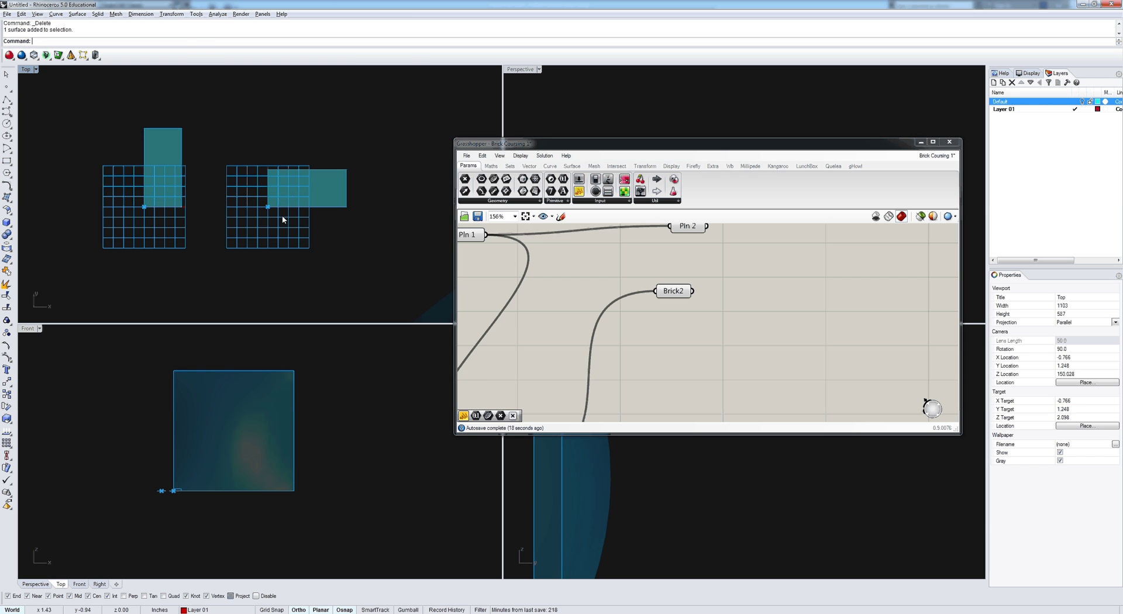
pyautogui.scroll(-12, 288, 216)
pyautogui.scroll(-2, 684, 330)
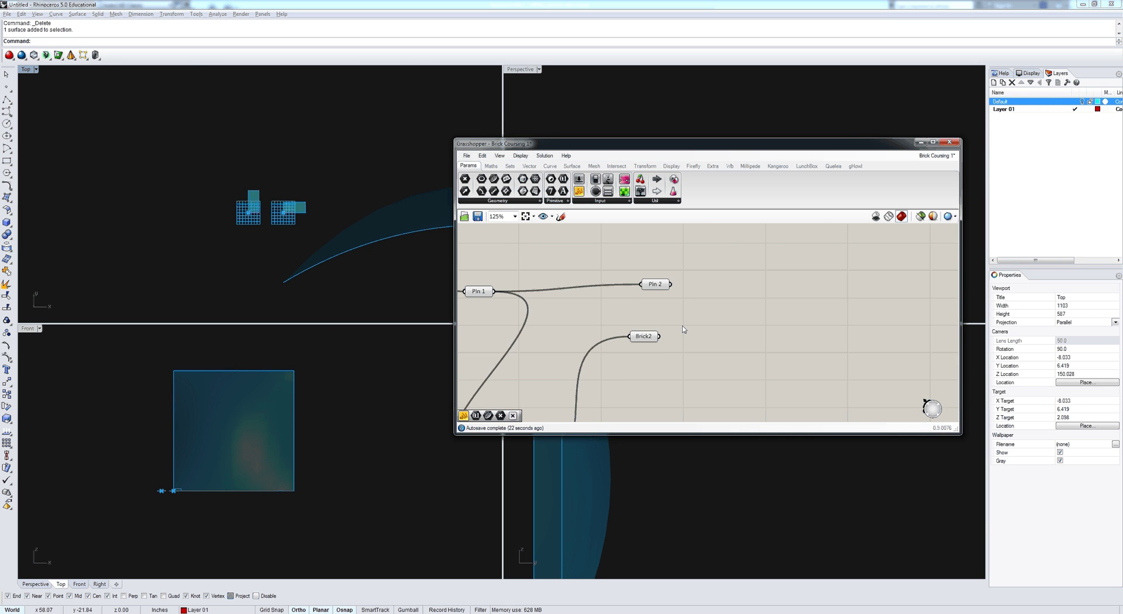
pyautogui.scroll(-10, 684, 329)
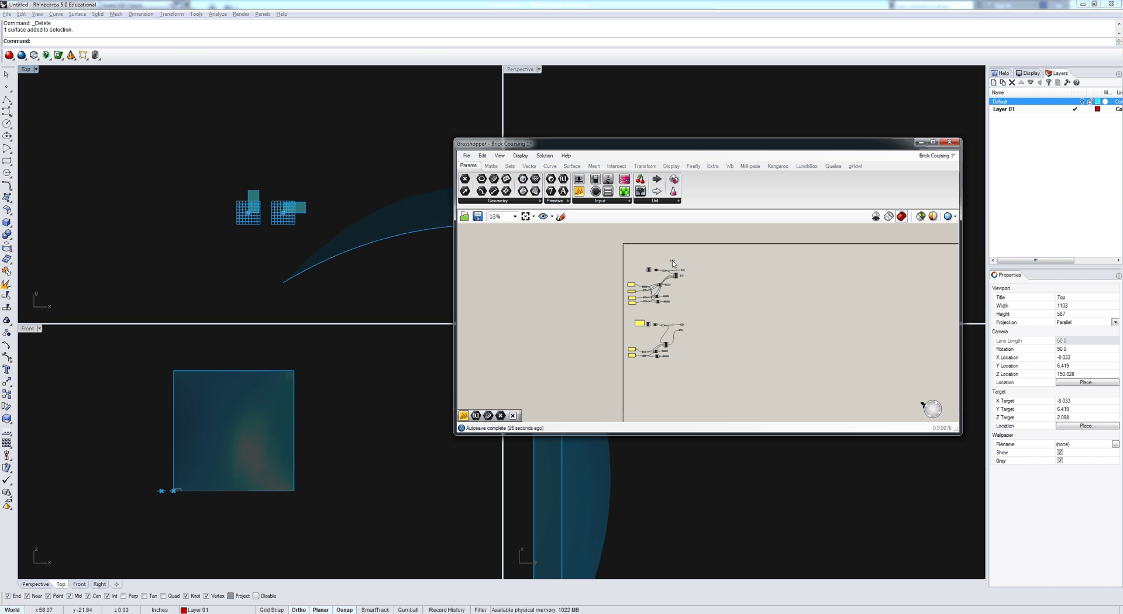
pyautogui.moveTo(672, 261); pyautogui.dragTo(662, 378)
pyautogui.scroll(4, 663, 382)
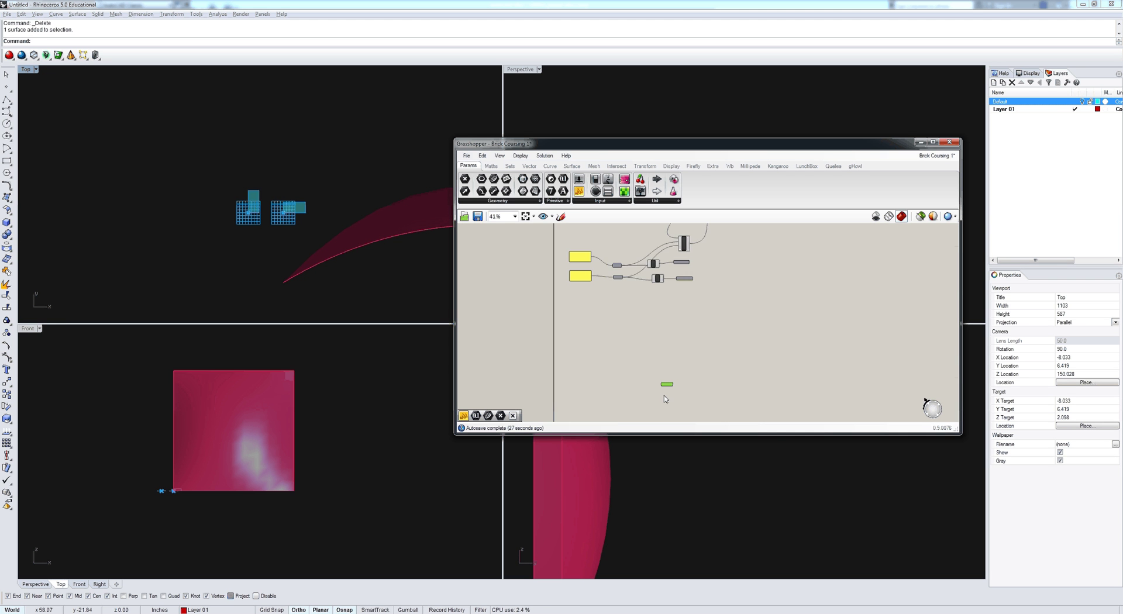
pyautogui.scroll(4, 664, 382)
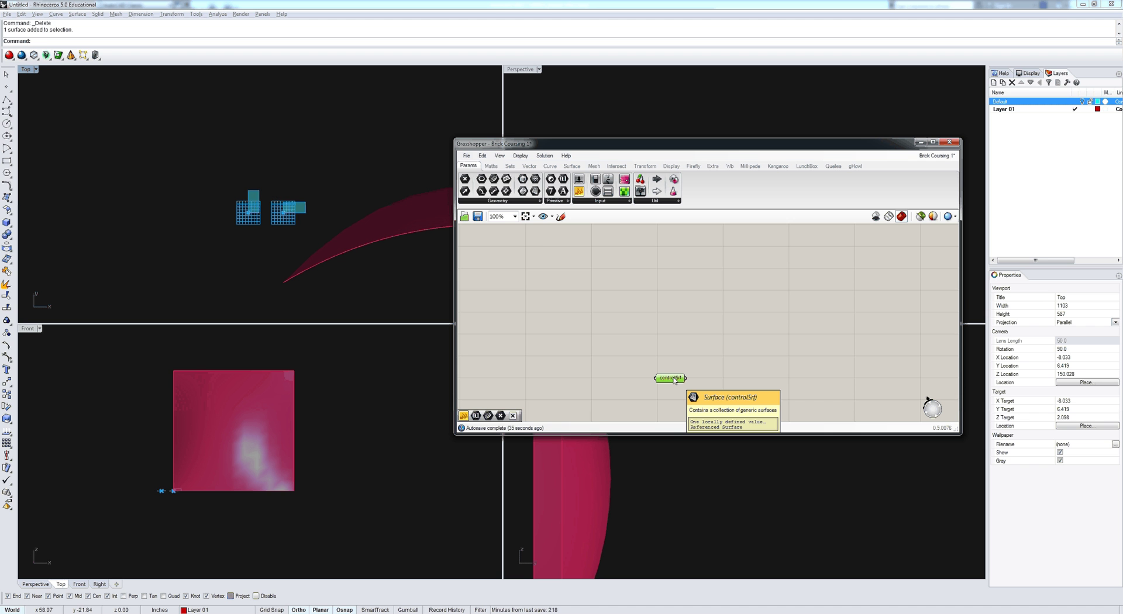
# Nudge the courseHeight parameter slightly down beside its Addition component.
pyautogui.moveTo(676, 381); pyautogui.dragTo(691, 355, button='right')
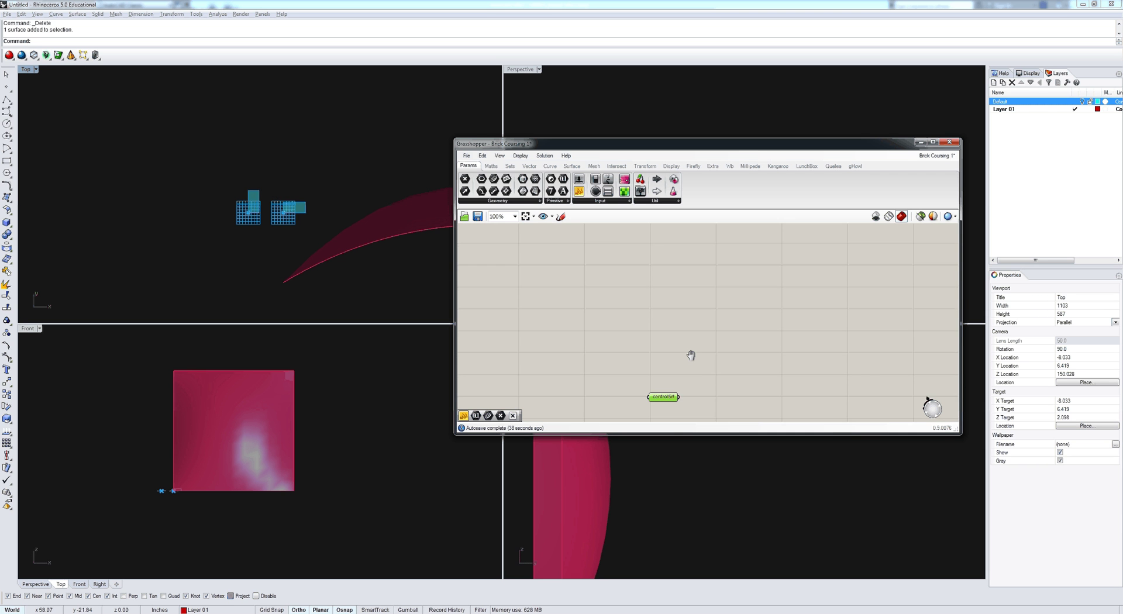
pyautogui.scroll(-3, 675, 381)
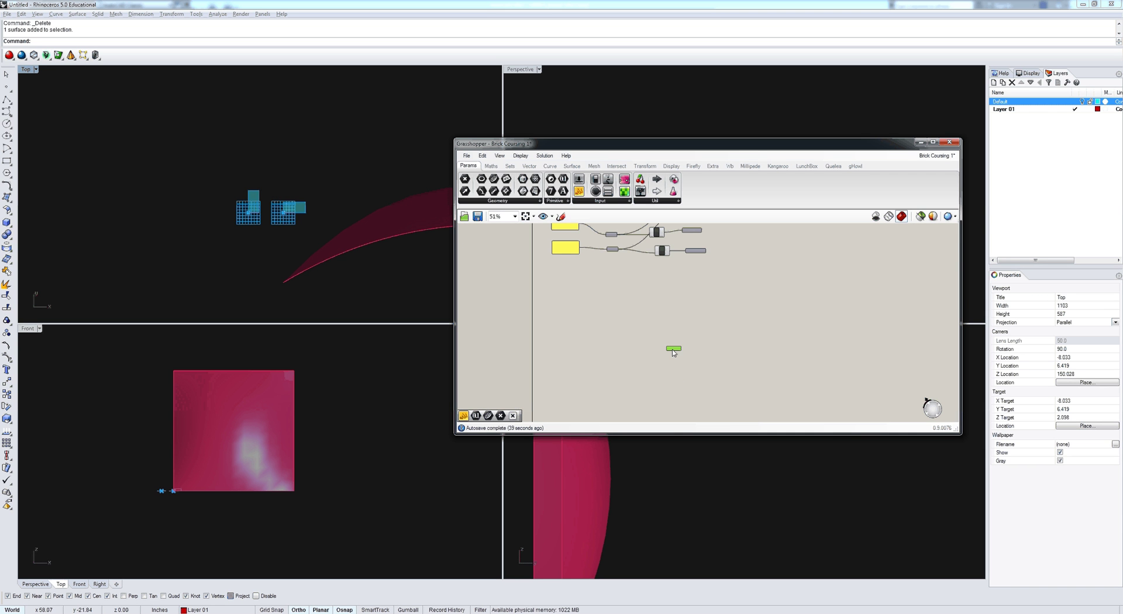
pyautogui.scroll(-4, 675, 381)
pyautogui.scroll(5, 683, 313)
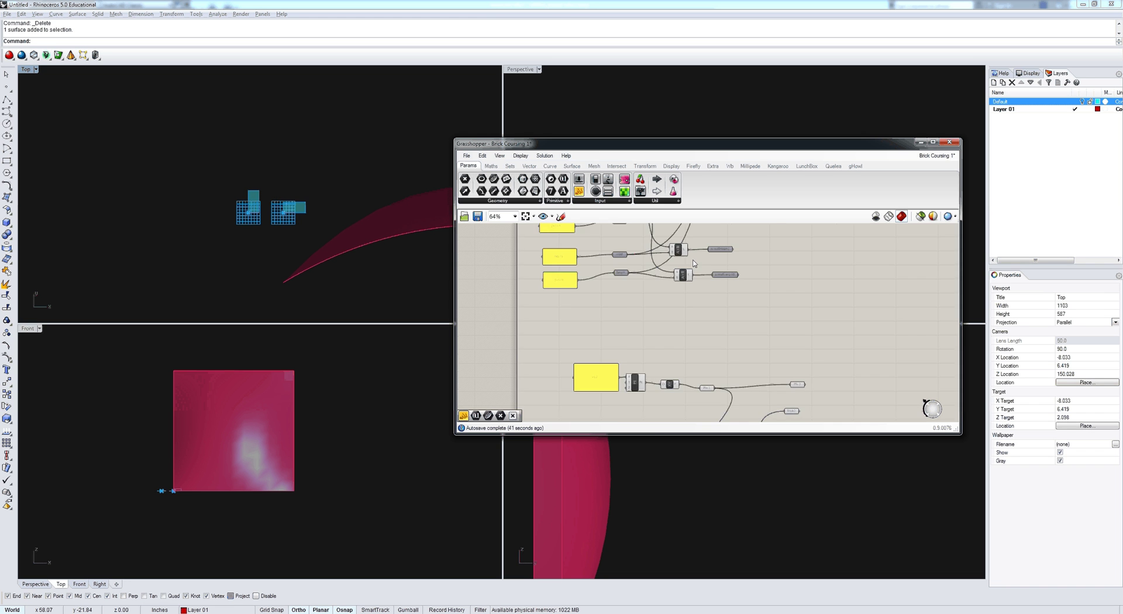
pyautogui.scroll(1, 694, 263)
pyautogui.rightClick(651, 310)
pyautogui.scroll(2, 641, 282)
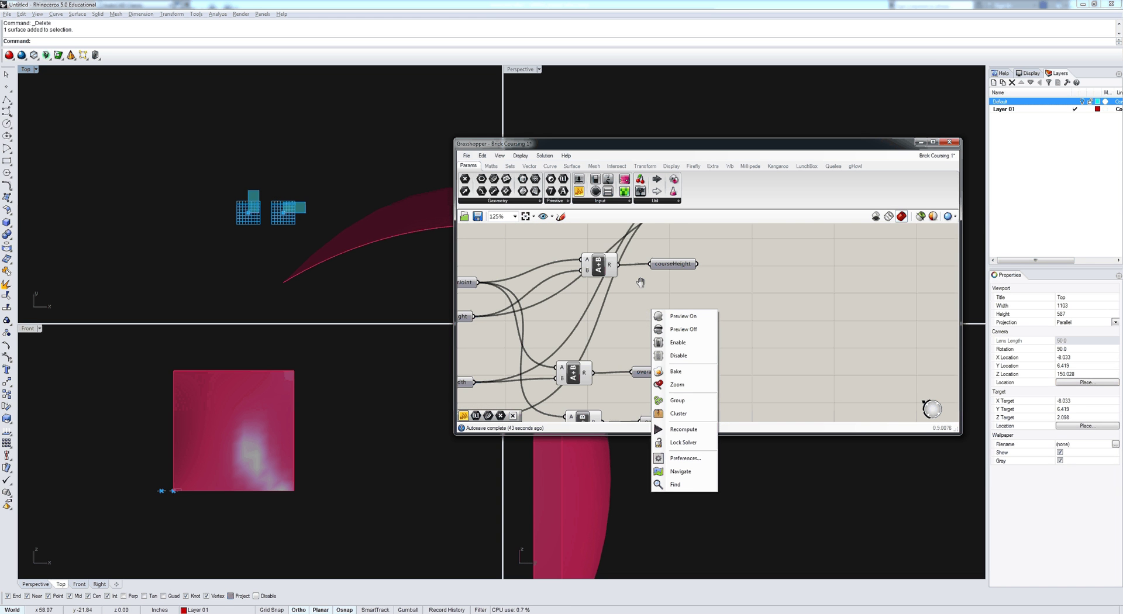
pyautogui.click(682, 265)
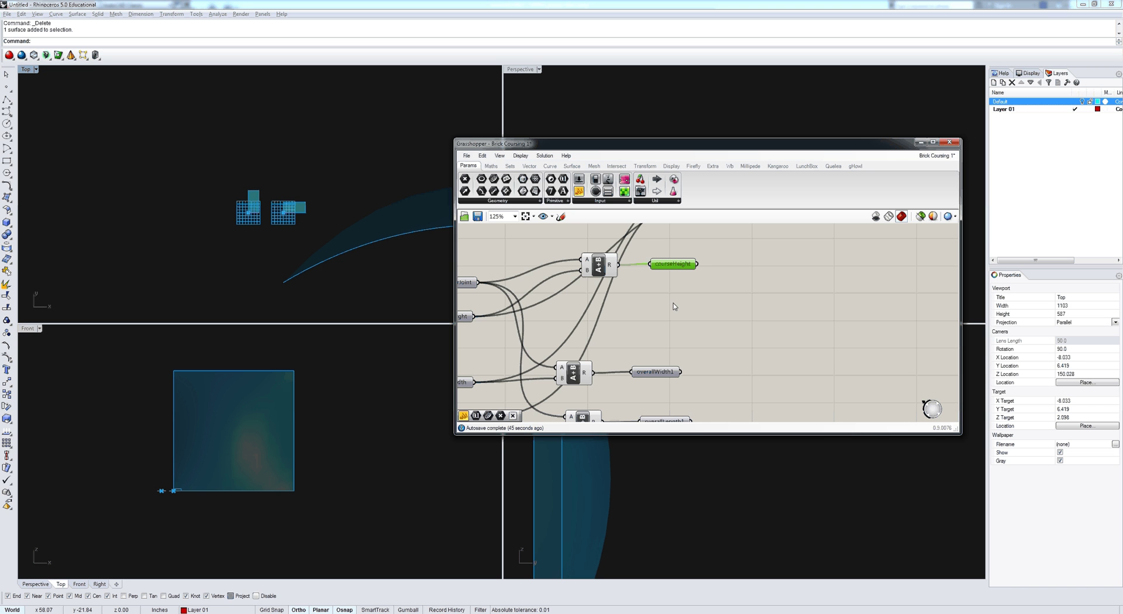
pyautogui.moveTo(683, 271)
pyautogui.mouseDown()
pyautogui.moveTo(706, 302)
pyautogui.moveTo(680, 283)
pyautogui.mouseUp()
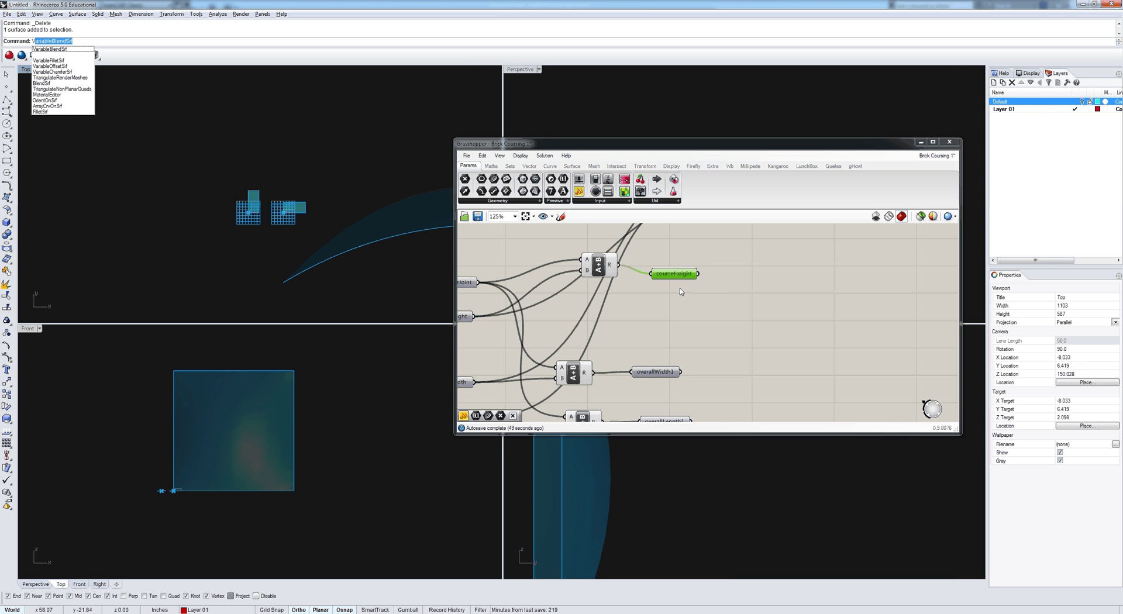
# Duplicate the courseHeight parameter, feed the copy from the original, and place it next to controlSrf below the second brick's components.
pyautogui.click(681, 280)
pyautogui.click(680, 275)
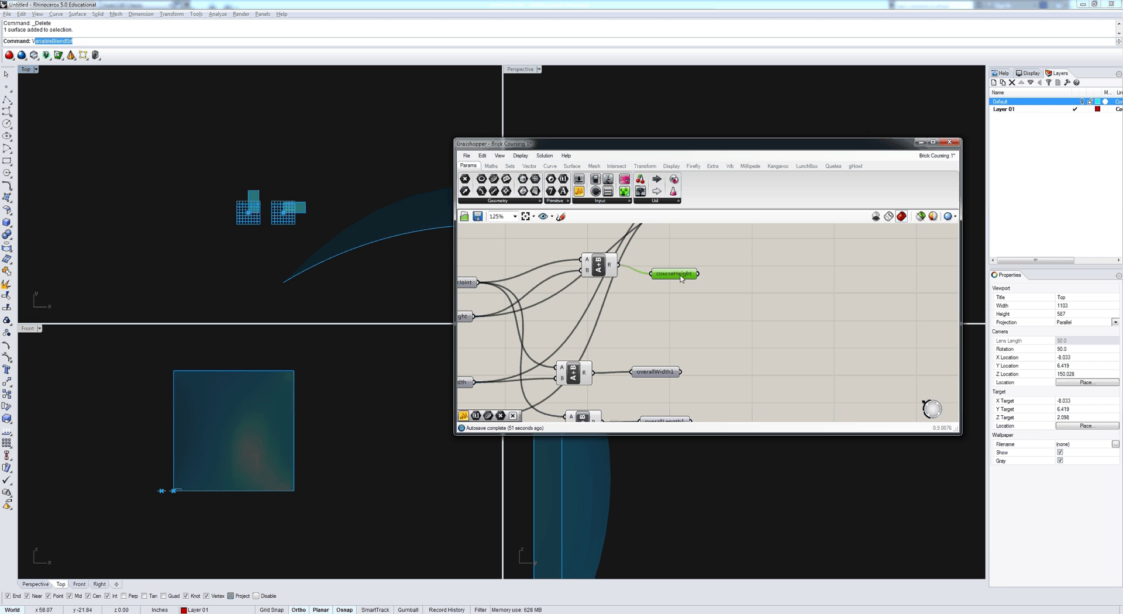
pyautogui.keyDown('alt'); pyautogui.moveTo(682, 279); pyautogui.dragTo(693, 310); pyautogui.keyUp('alt')
pyautogui.scroll(-1, 644, 289)
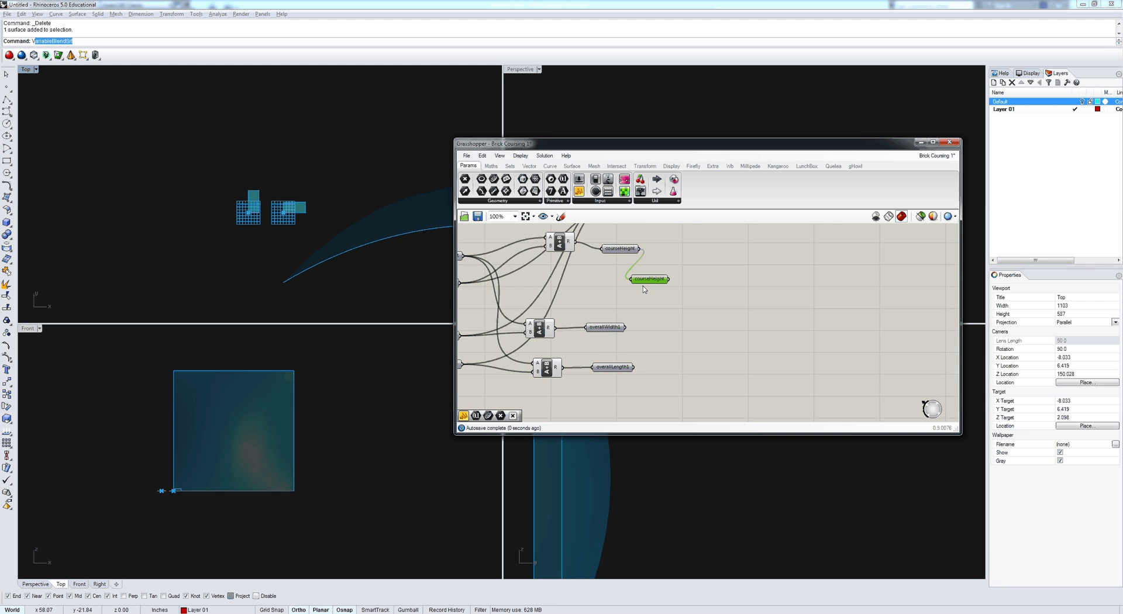
pyautogui.scroll(-6, 644, 288)
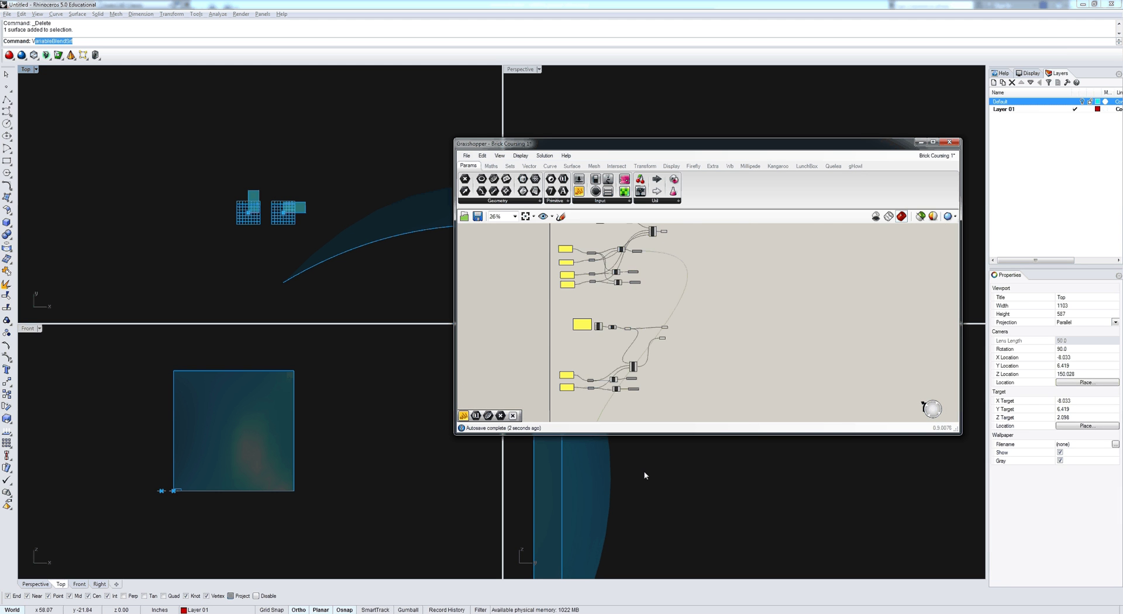
pyautogui.moveTo(636, 418); pyautogui.dragTo(634, 308, button='right')
pyautogui.moveTo(634, 325)
pyautogui.mouseDown()
pyautogui.moveTo(629, 309)
pyautogui.moveTo(640, 320)
pyautogui.mouseUp()
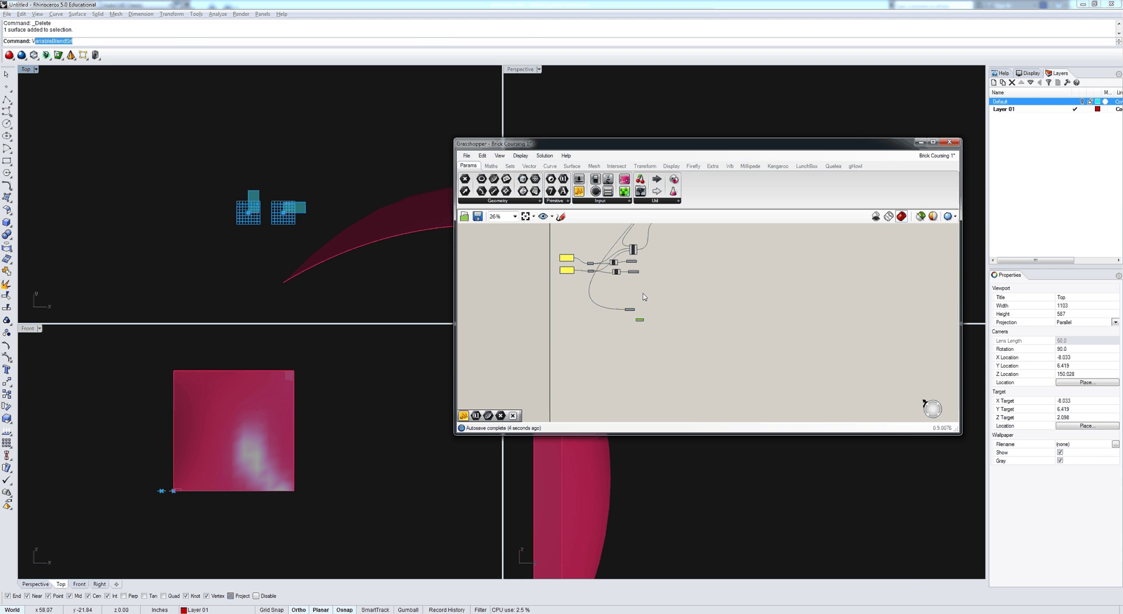
# Move the Grasshopper window clear of the Perspective view, shift controlSrf slightly left and reparameterize it.
pyautogui.moveTo(704, 147); pyautogui.dragTo(658, 284)
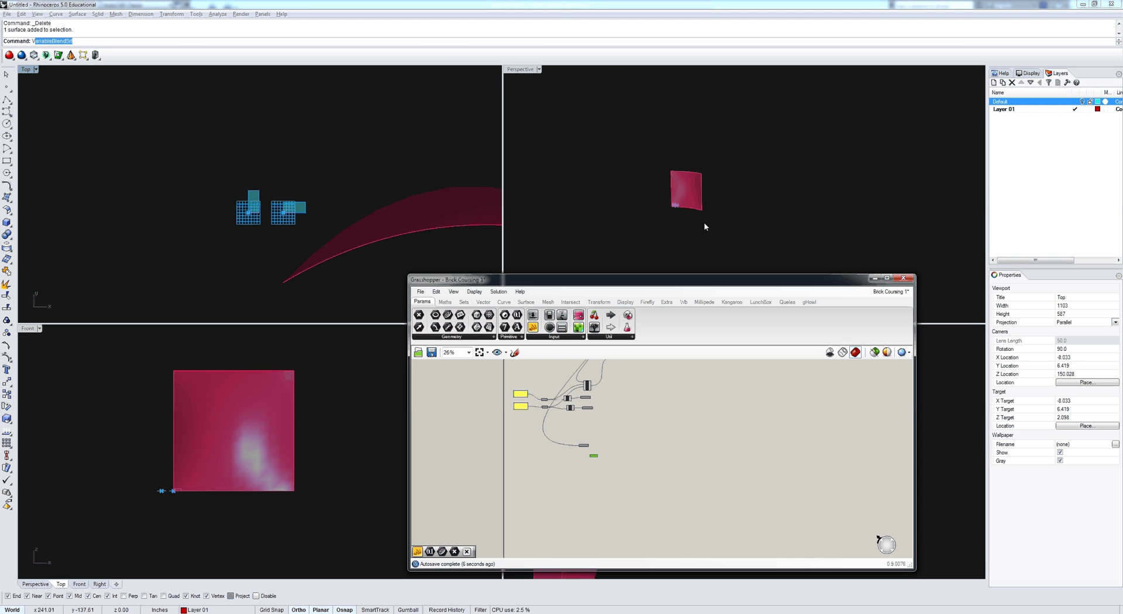
pyautogui.scroll(3, 672, 206)
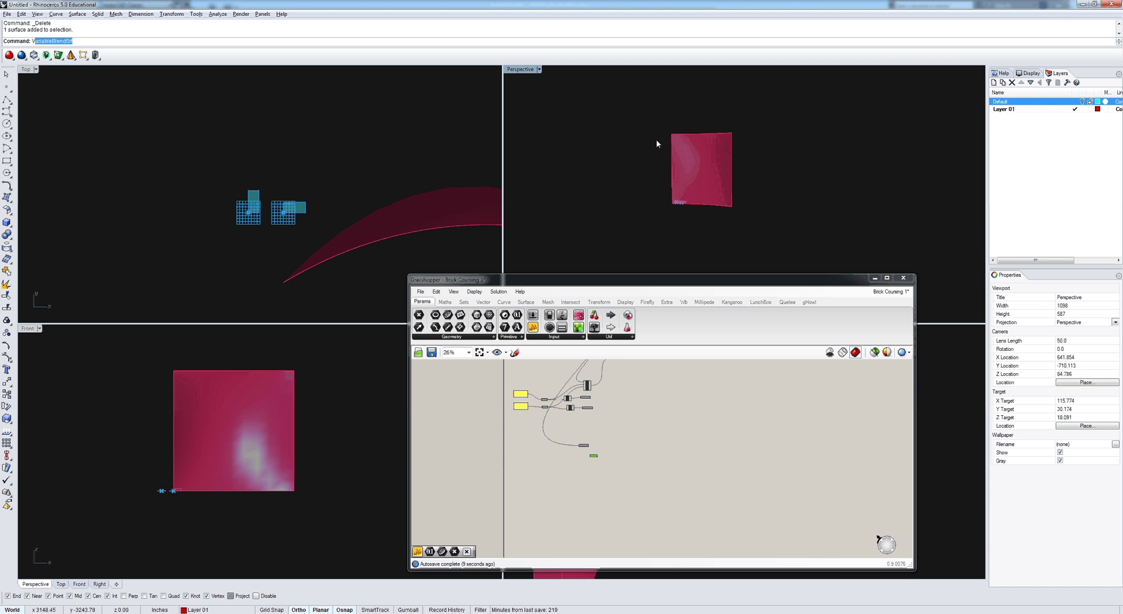
pyautogui.moveTo(611, 454); pyautogui.dragTo(609, 436, button='right')
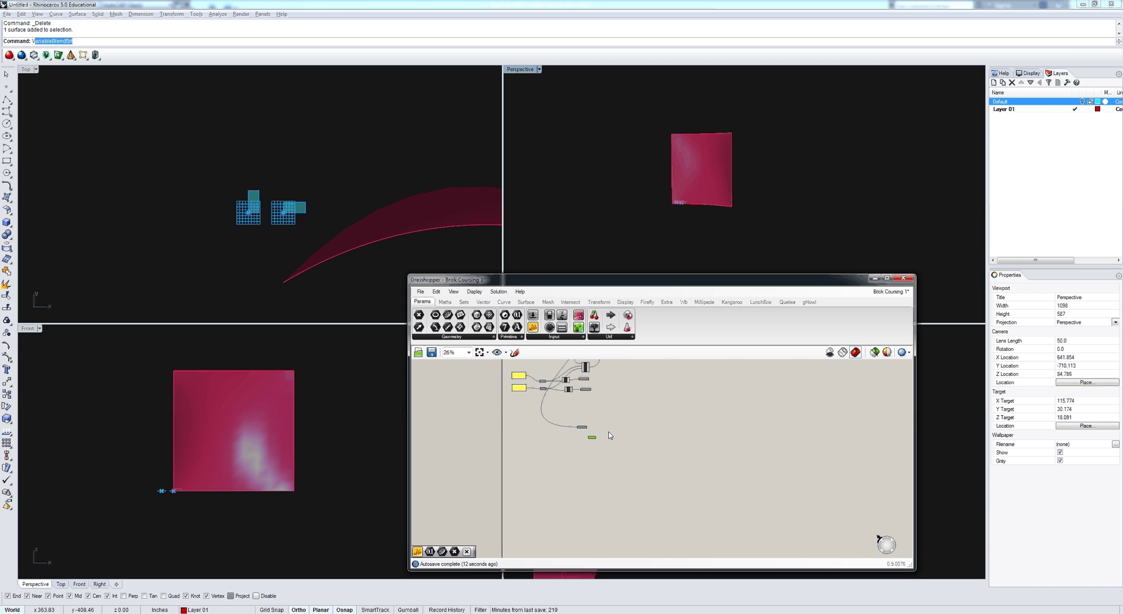
pyautogui.scroll(5, 609, 436)
pyautogui.moveTo(552, 466); pyautogui.dragTo(538, 468)
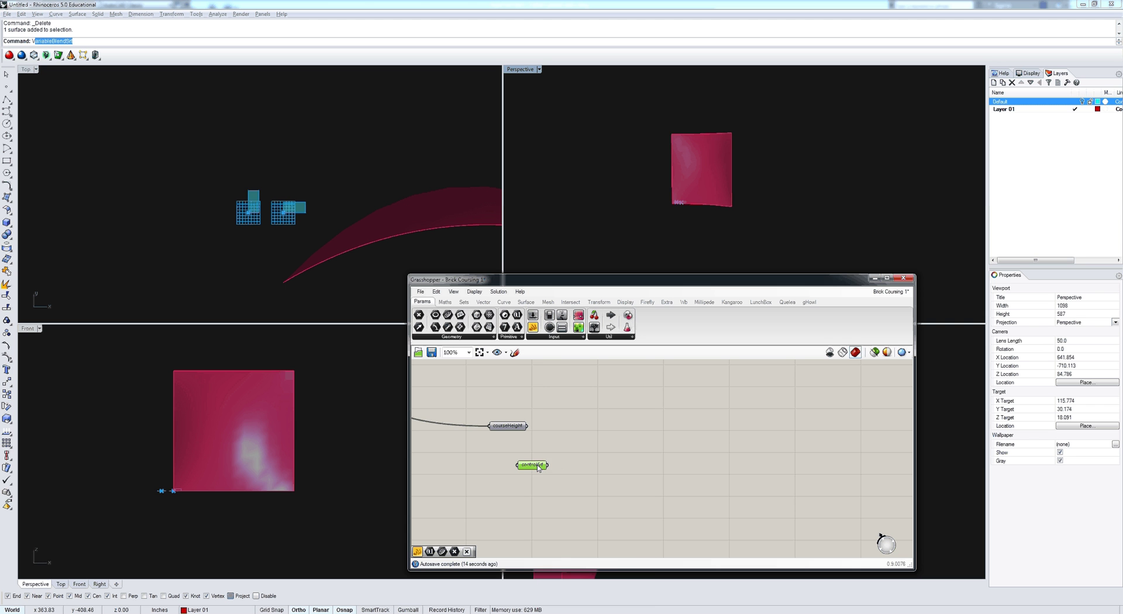
pyautogui.rightClick(538, 468)
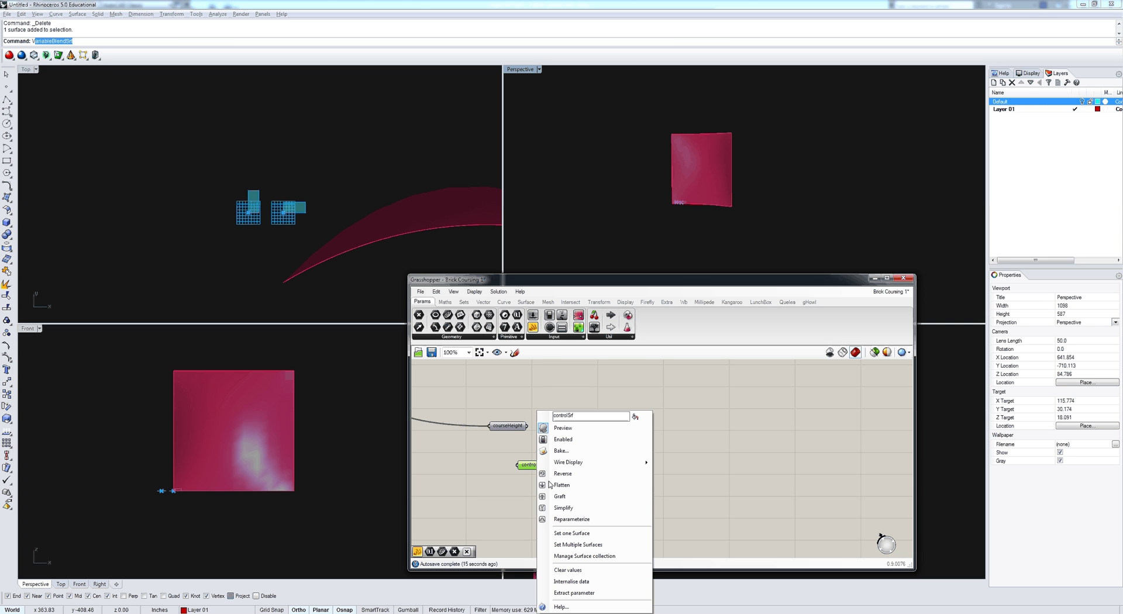
pyautogui.click(562, 520)
# Add an Evaluate Surface component and connect controlSrf to its S input.
pyautogui.doubleClick(620, 478)
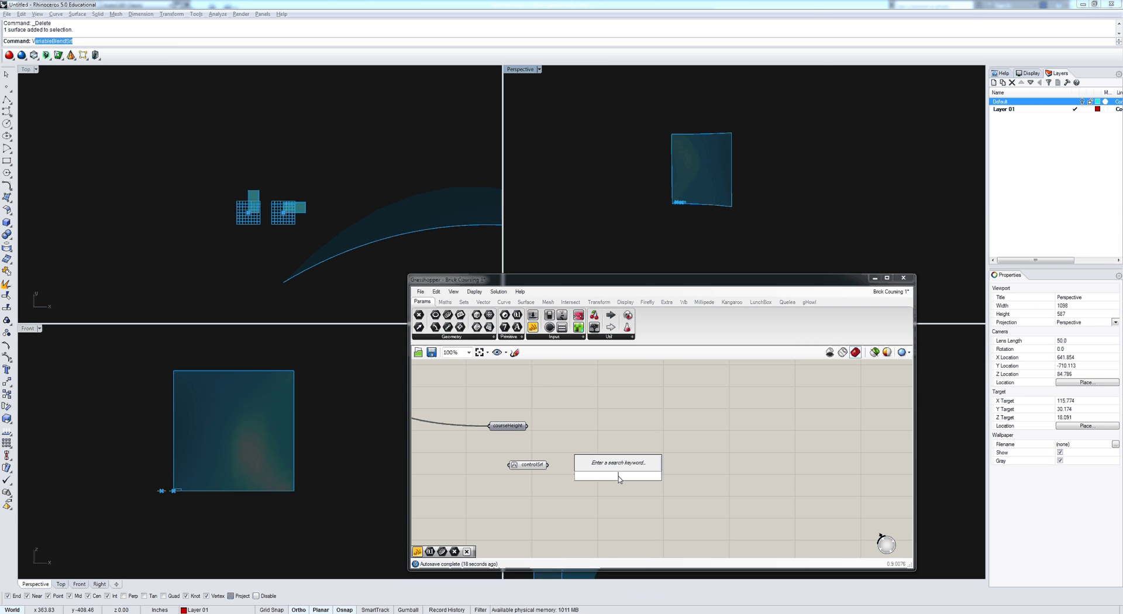
pyautogui.write('eva')
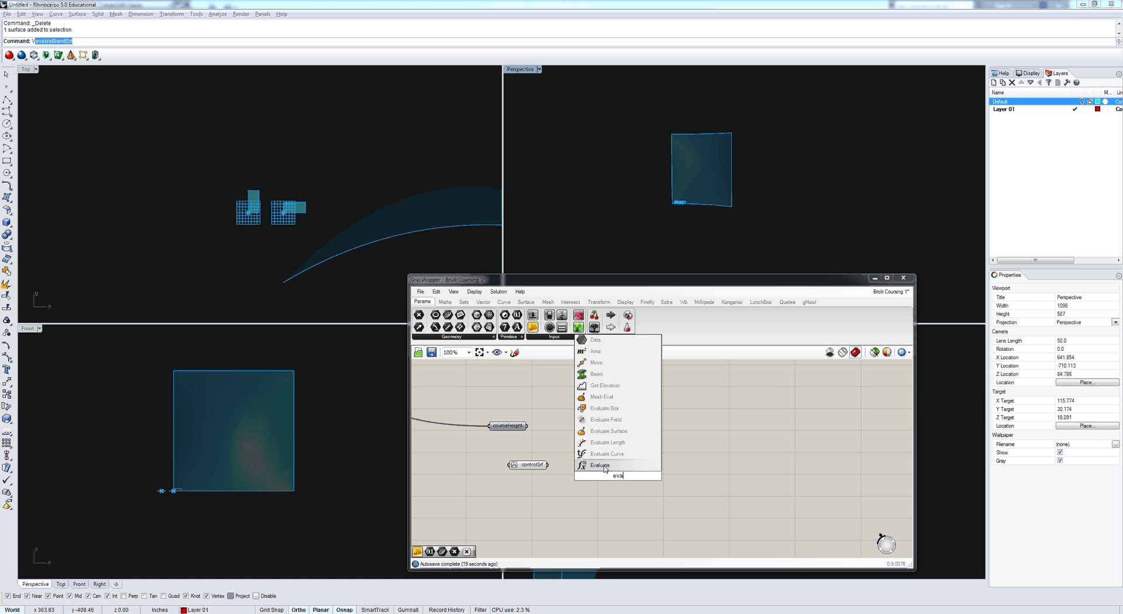
pyautogui.click(616, 436)
pyautogui.scroll(1, 546, 468)
pyautogui.moveTo(549, 464); pyautogui.dragTo(624, 469)
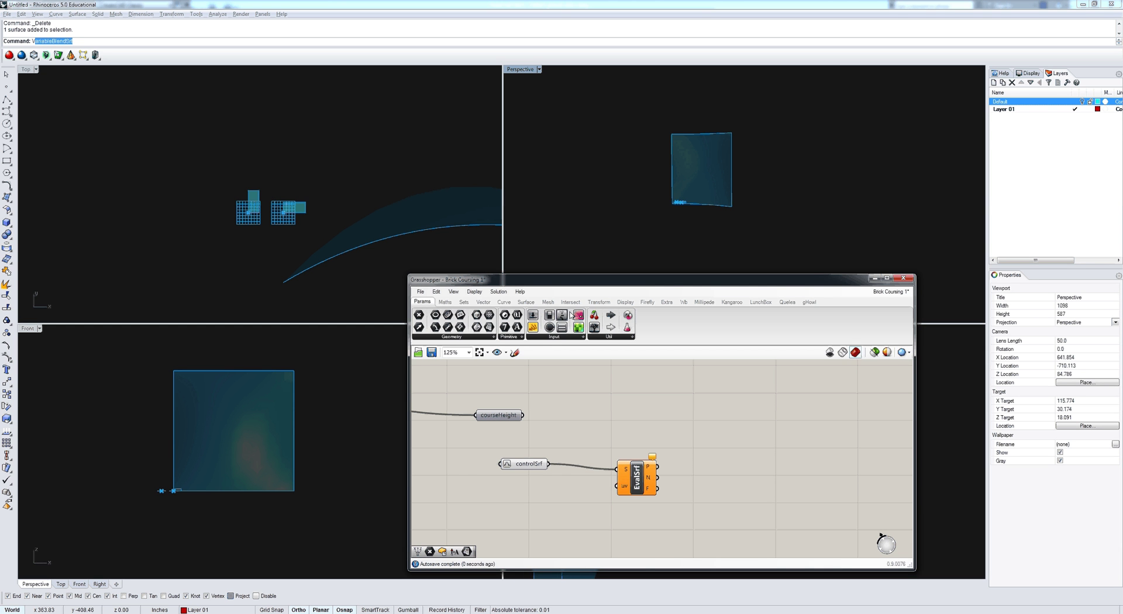
# Add a Construct Point component, connect it to Evaluate Surface's uv input, and highlight the evaluated point on the surface.
pyautogui.click(483, 302)
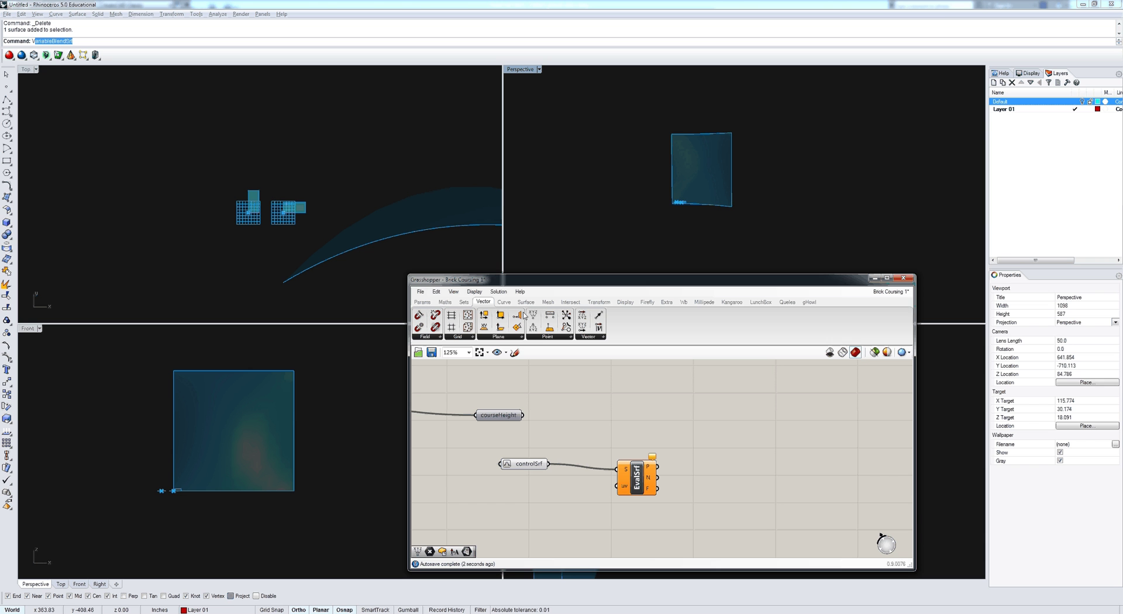
pyautogui.moveTo(524, 316); pyautogui.dragTo(617, 486)
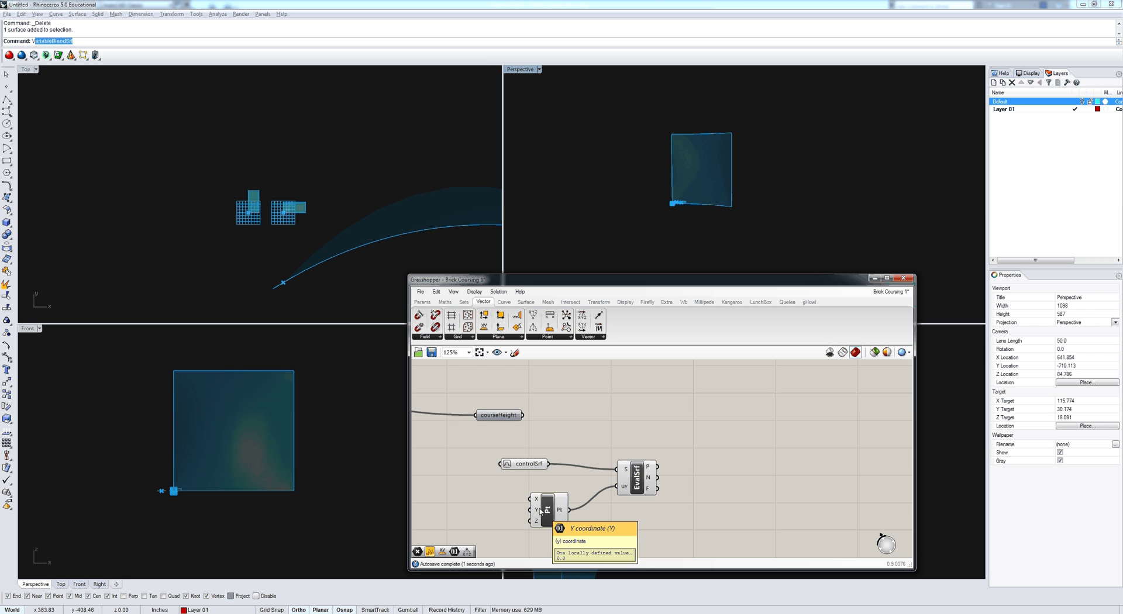
pyautogui.click(640, 485)
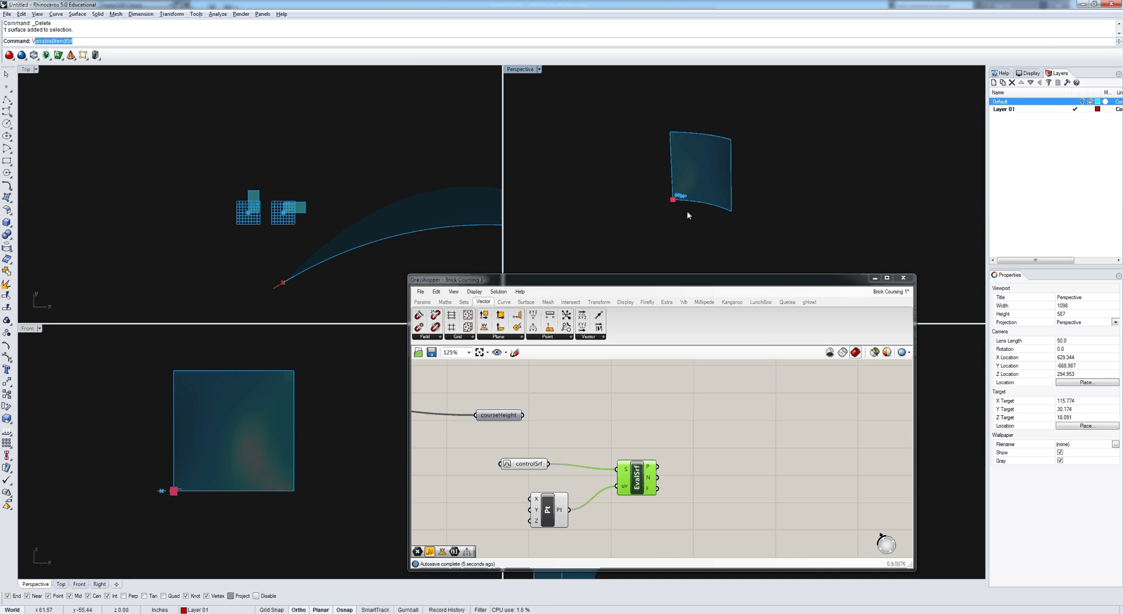
# Duplicate the Construct Point and Evaluate Surface pair and place the copy directly below the original.
pyautogui.scroll(6, 687, 210)
pyautogui.moveTo(593, 507); pyautogui.dragTo(618, 455, button='right')
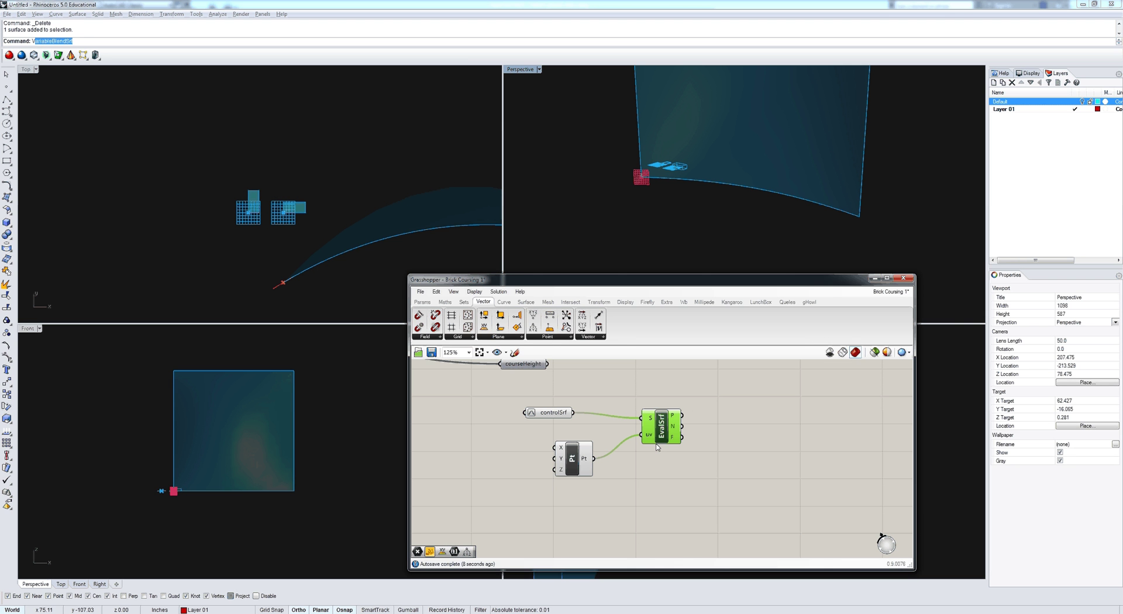
pyautogui.keyDown('shift'); pyautogui.click(591, 454); pyautogui.keyUp('shift')
pyautogui.moveTo(665, 446); pyautogui.dragTo(669, 533)
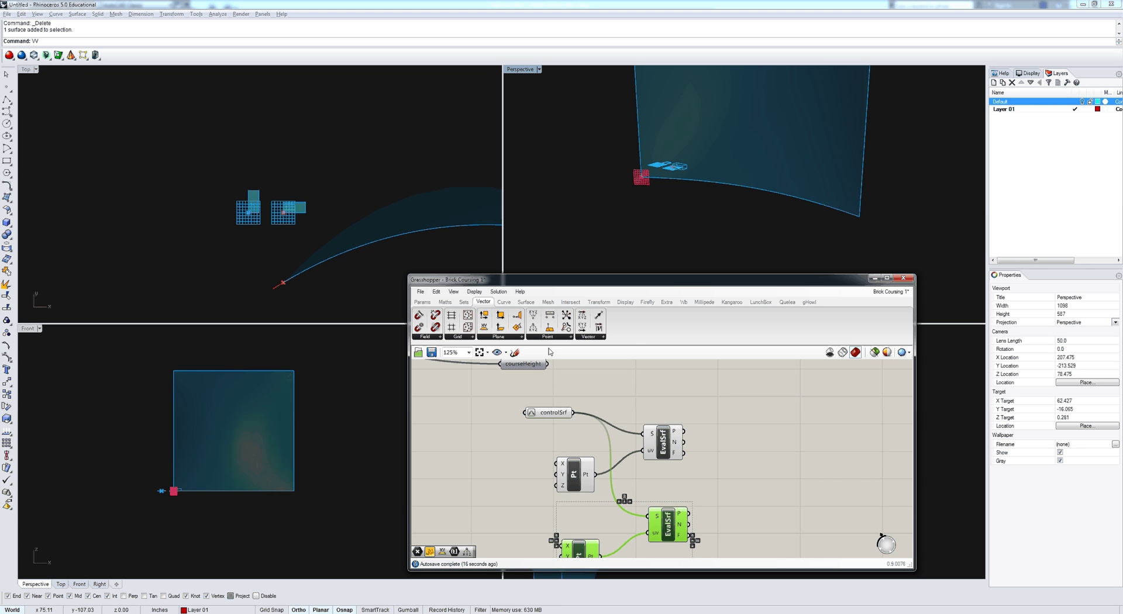
# Add a compact panel containing 1 and connect it to the Y input of the copied Construct Point.
pyautogui.click(422, 302)
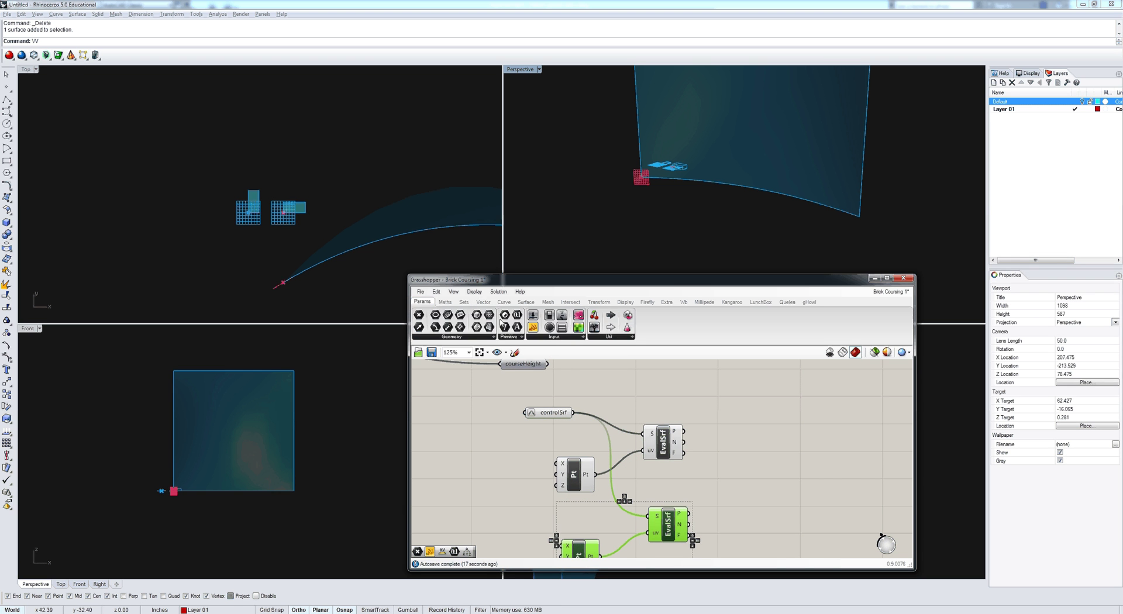
pyautogui.click(533, 328)
pyautogui.scroll(-3, 583, 365)
pyautogui.scroll(4, 536, 461)
pyautogui.click(577, 443)
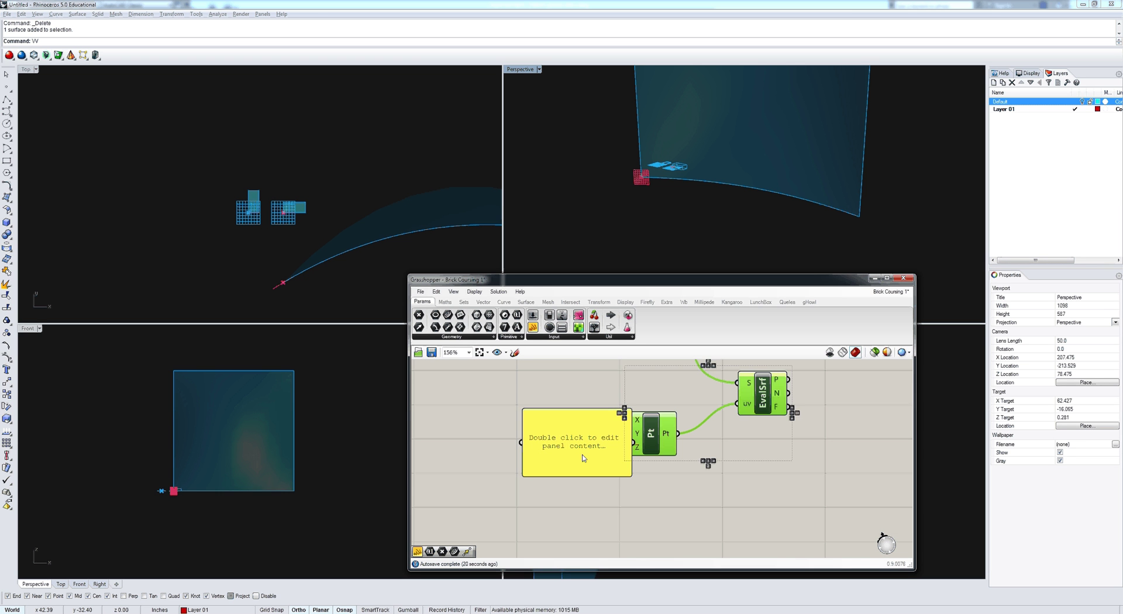
pyautogui.moveTo(582, 458); pyautogui.dragTo(629, 433)
pyautogui.doubleClick(536, 454)
pyautogui.write('1')
pyautogui.click(580, 455)
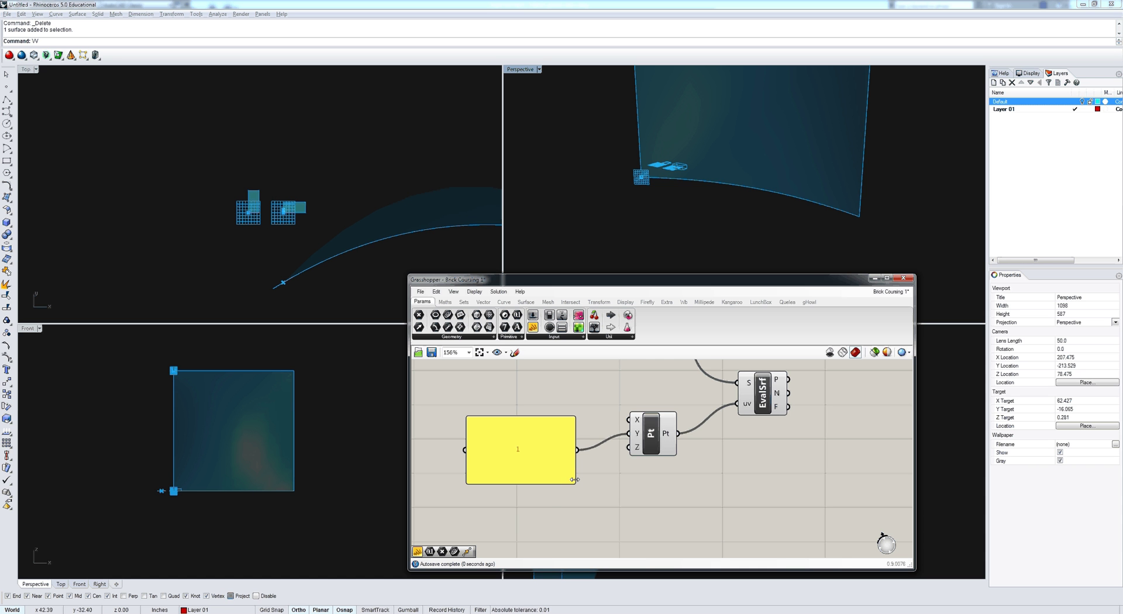
pyautogui.moveTo(576, 480); pyautogui.dragTo(517, 436)
# Add a Deconstruct Point component and connect it to the P output of the first Evaluate Surface.
pyautogui.moveTo(632, 456); pyautogui.dragTo(553, 507, button='right')
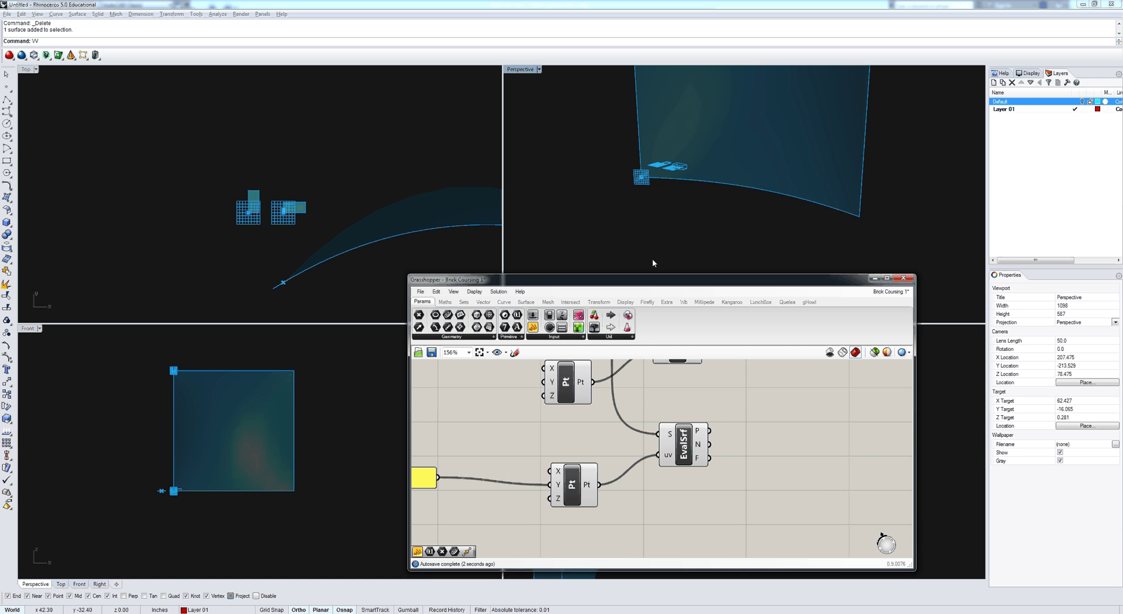
pyautogui.moveTo(652, 259); pyautogui.dragTo(679, 192, button='right')
pyautogui.scroll(-9, 680, 192)
pyautogui.keyDown('shift'); pyautogui.moveTo(651, 105); pyautogui.dragTo(651, 140, button='right'); pyautogui.keyUp('shift')
pyautogui.scroll(2, 650, 140)
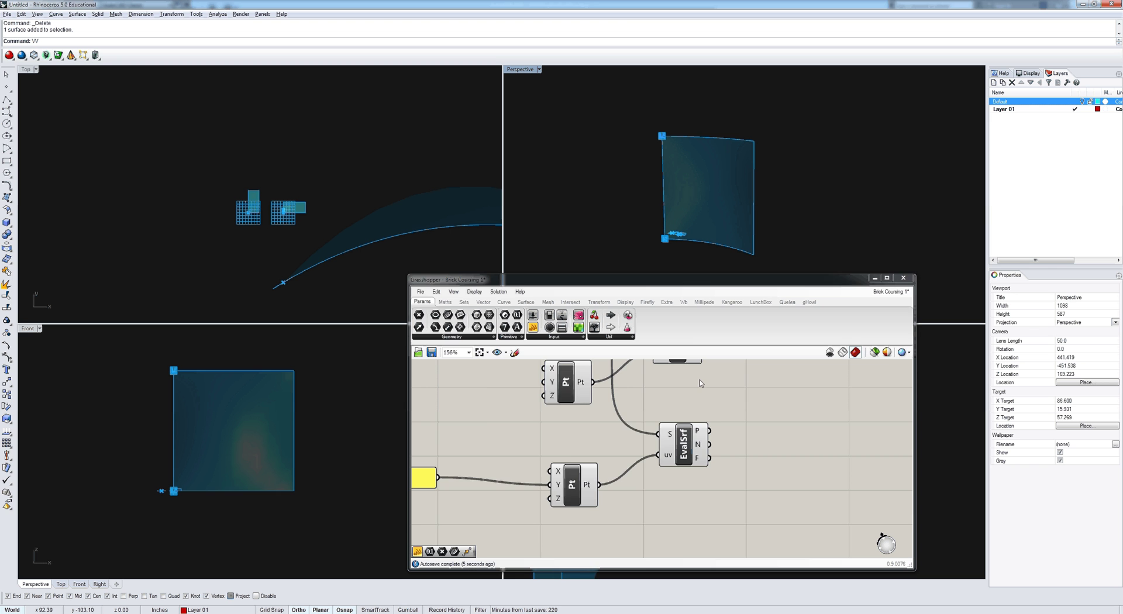
pyautogui.moveTo(687, 433); pyautogui.dragTo(628, 459, button='right')
pyautogui.scroll(-2, 629, 460)
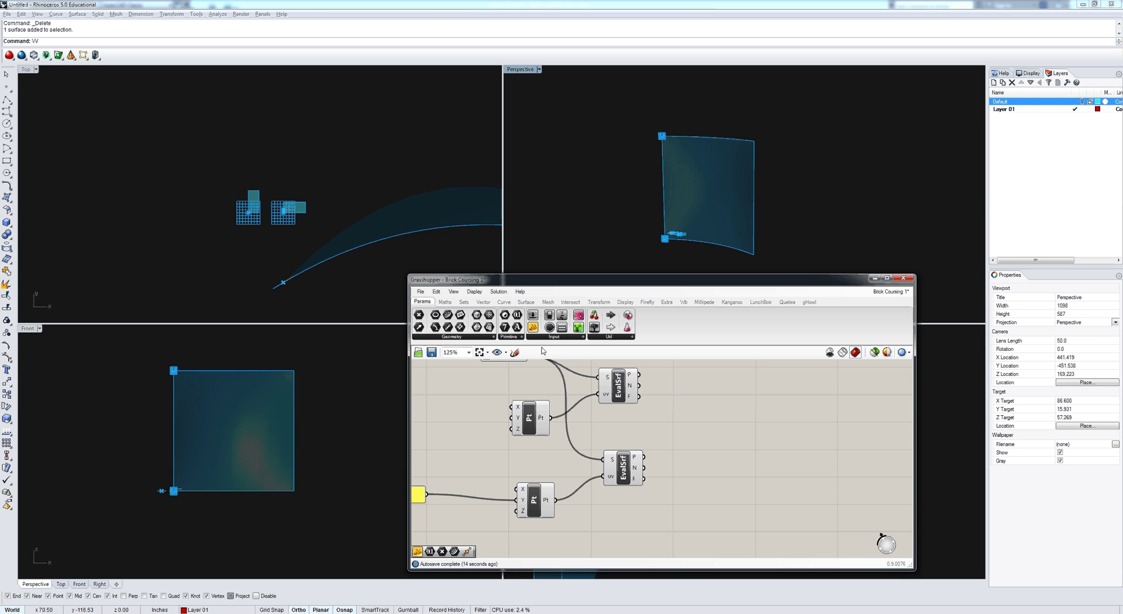
pyautogui.click(481, 302)
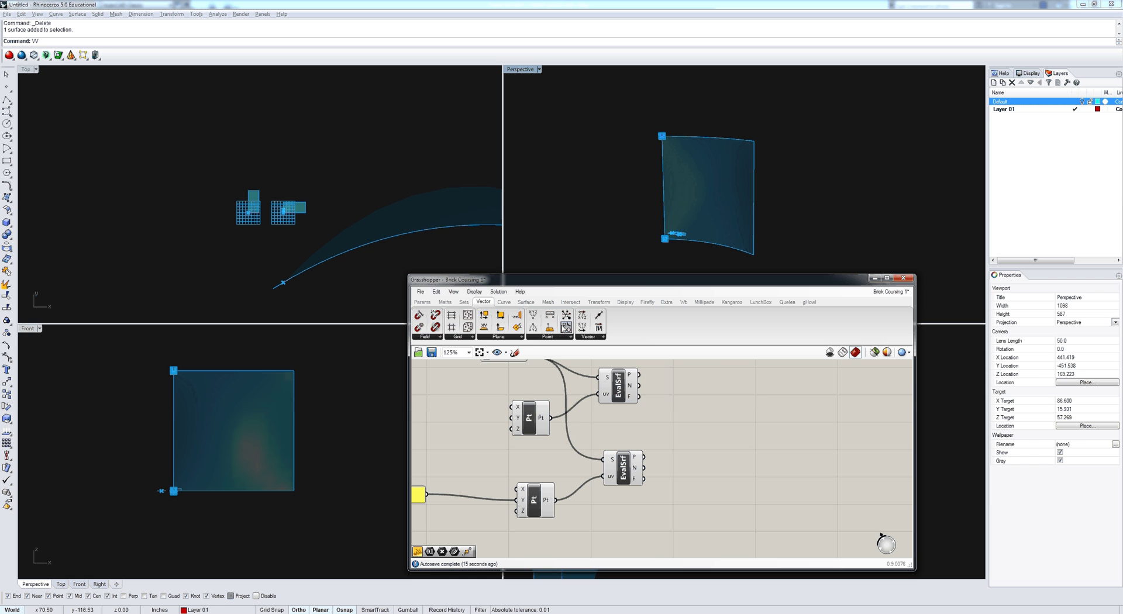
pyautogui.moveTo(533, 327); pyautogui.dragTo(685, 385)
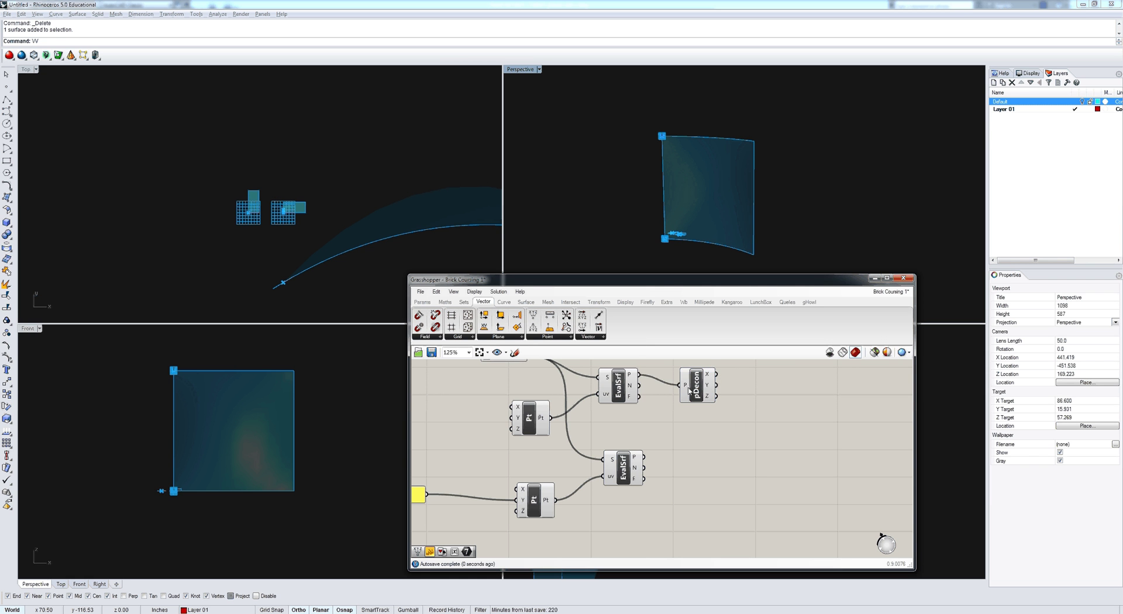
# Duplicate the Deconstruct Point below the original and feed the copy from the second Evaluate Surface's P output.
pyautogui.hotkey('ctrl', 'v')
pyautogui.hotkey('ctrl', 'z')
pyautogui.click(698, 393)
pyautogui.write('W')
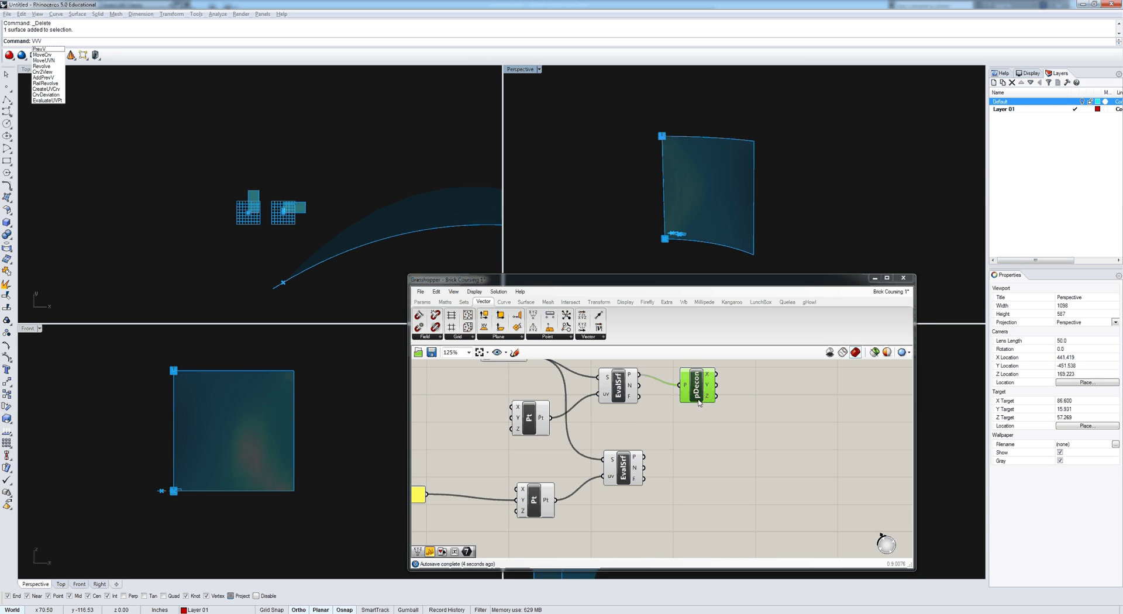
pyautogui.moveTo(697, 394); pyautogui.dragTo(679, 466)
pyautogui.hotkey('ctrl', 'v')
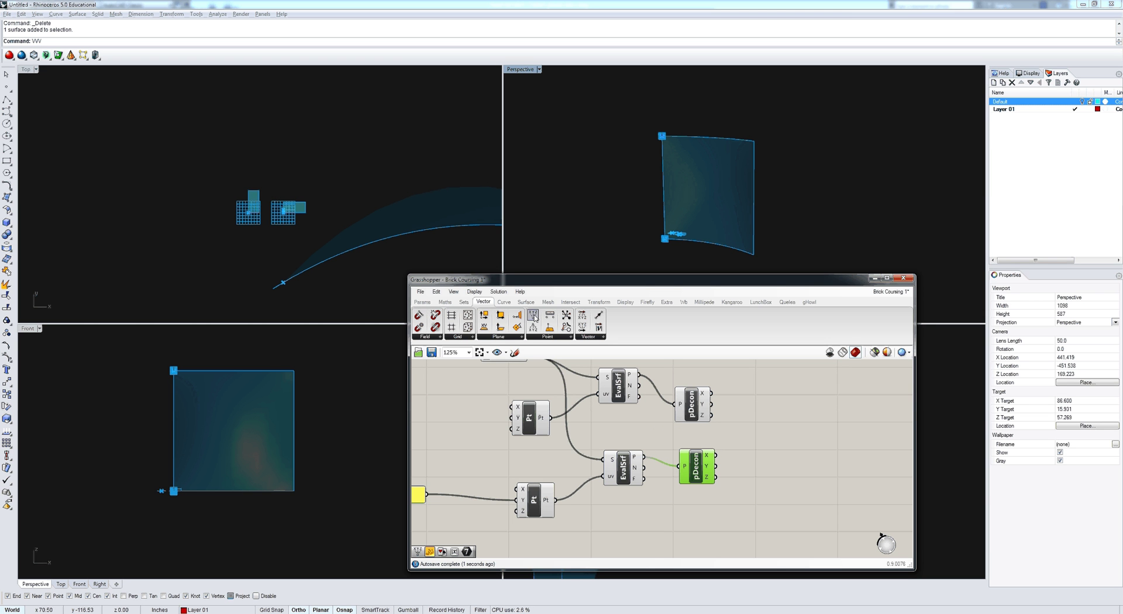
# Add two Construct Point components, each taking its Z input from the Z output of the adjacent Deconstruct Point.
pyautogui.moveTo(535, 318); pyautogui.dragTo(772, 405)
pyautogui.click(770, 406)
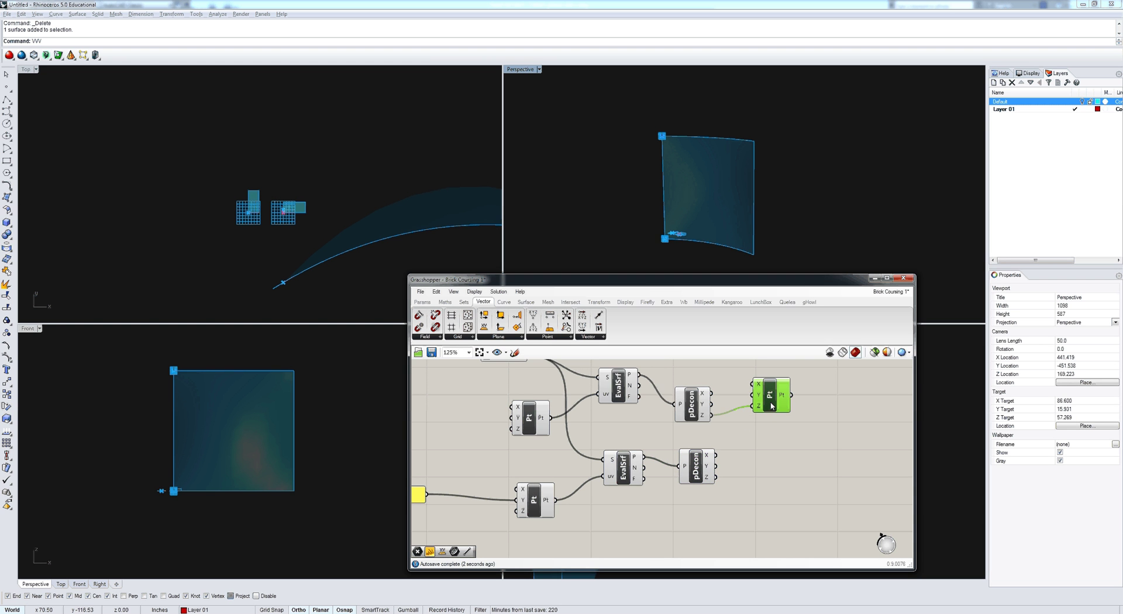
pyautogui.write('v')
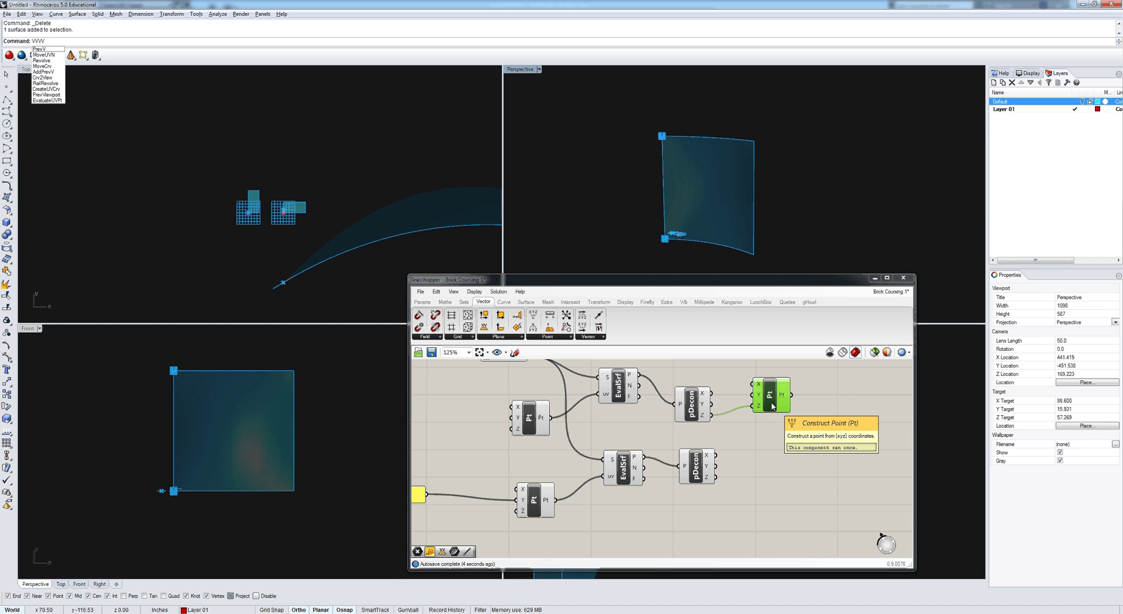
pyautogui.click(773, 407)
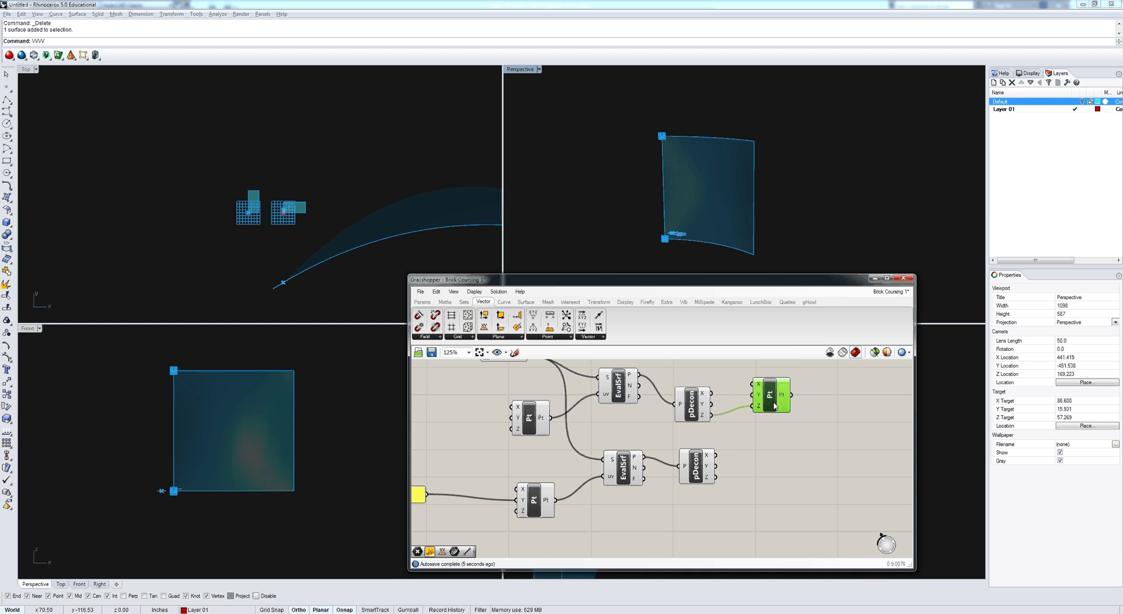
pyautogui.moveTo(774, 406); pyautogui.dragTo(781, 468)
pyautogui.hotkey('ctrl', 'c')
pyautogui.hotkey('ctrl', 'v')
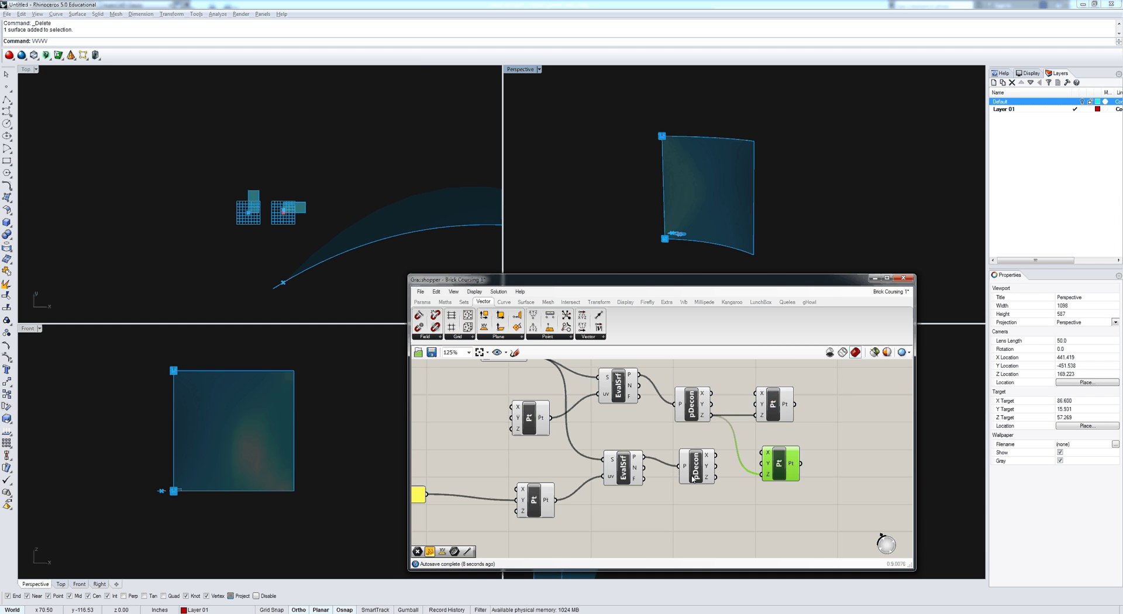
pyautogui.moveTo(715, 477); pyautogui.dragTo(762, 475)
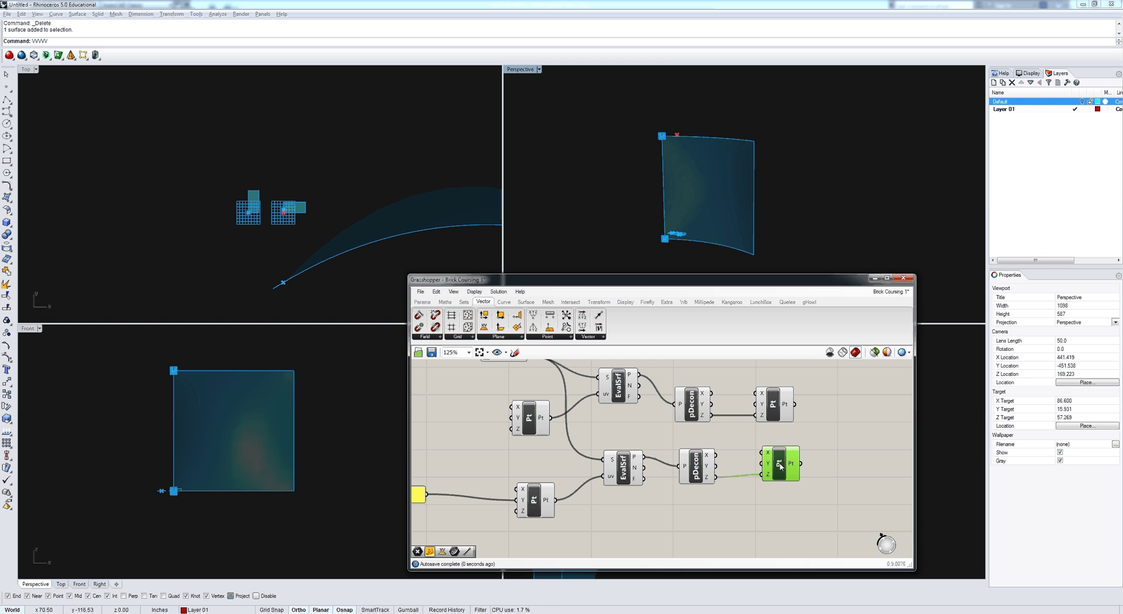
# Add a Line component and connect the upper Construct Point to A and the lower one to B.
pyautogui.moveTo(755, 219)
pyautogui.mouseDown(button='right')
pyautogui.moveTo(695, 218)
pyautogui.moveTo(767, 229)
pyautogui.mouseUp(button='right')
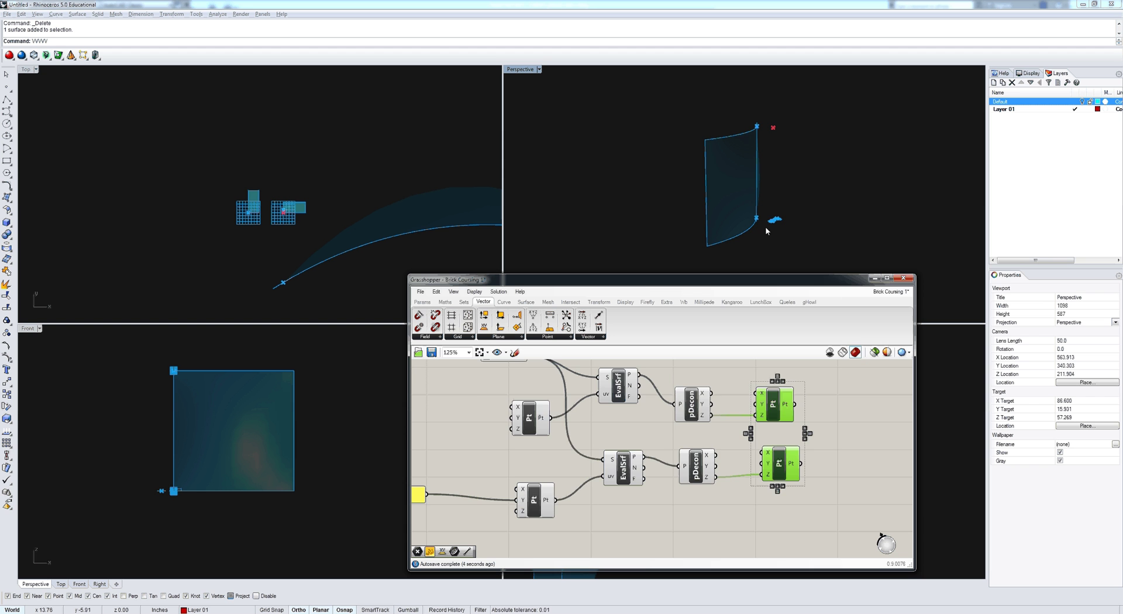
pyautogui.scroll(1, 770, 226)
pyautogui.scroll(5, 772, 225)
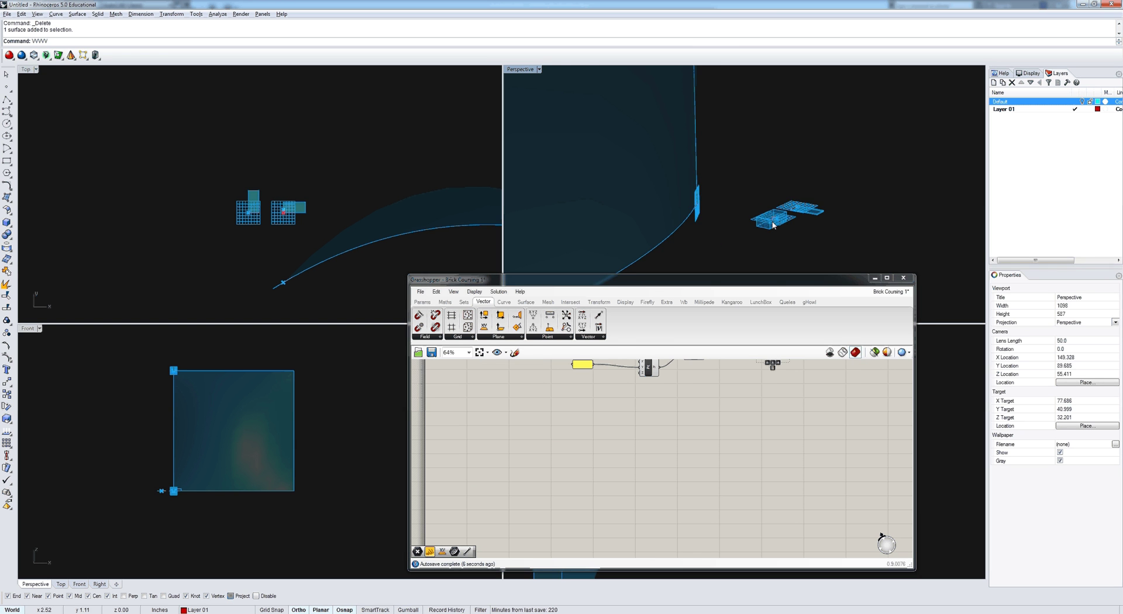
pyautogui.scroll(-8, 773, 227)
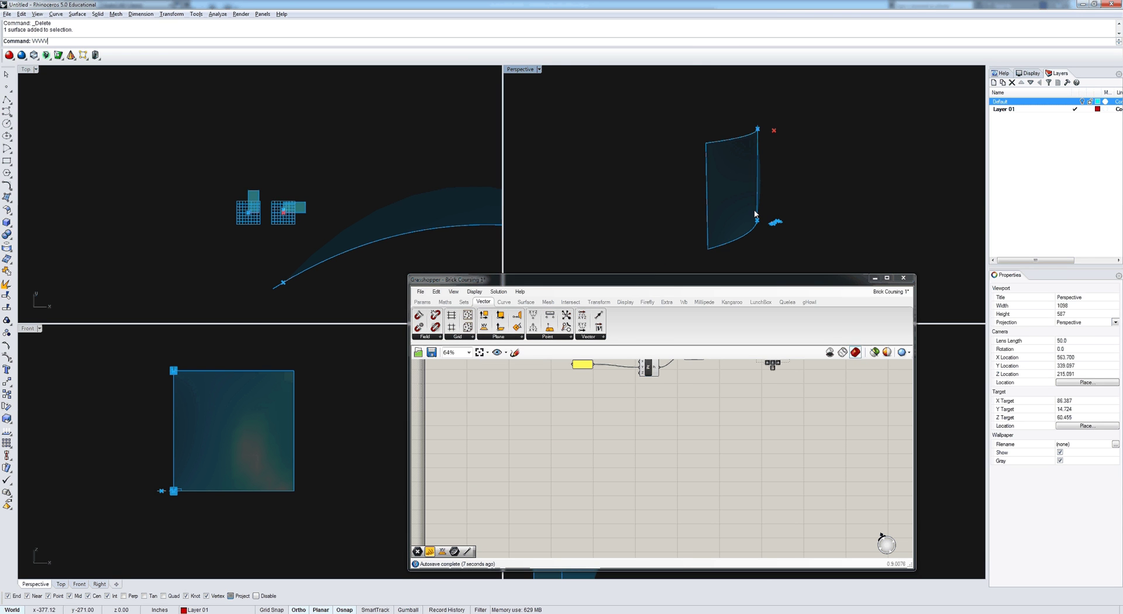
pyautogui.moveTo(698, 432); pyautogui.dragTo(616, 490, button='right')
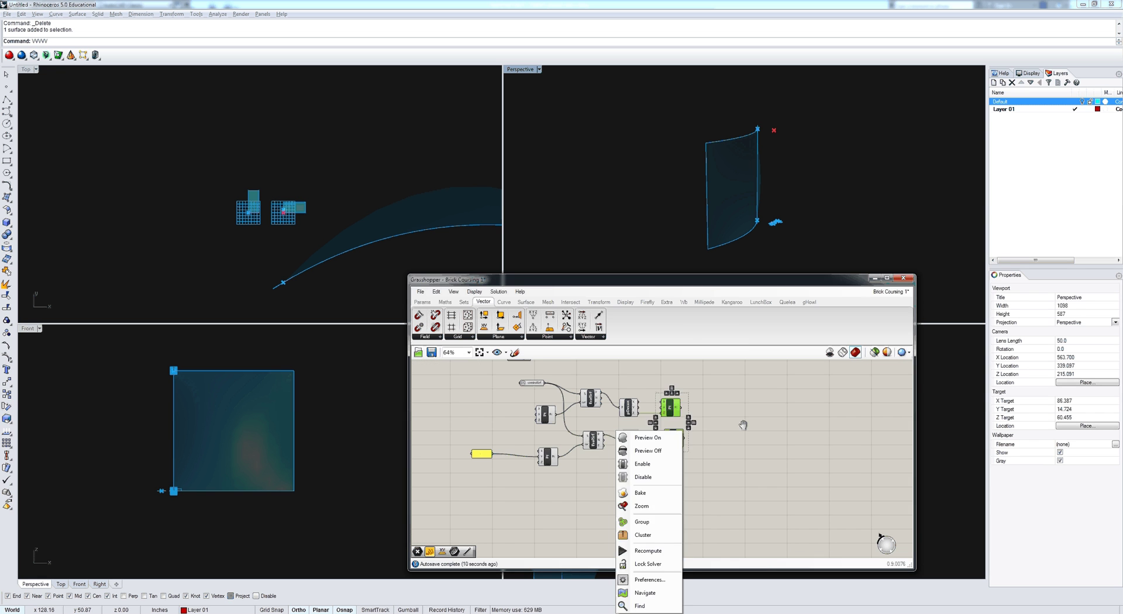
pyautogui.doubleClick(704, 416)
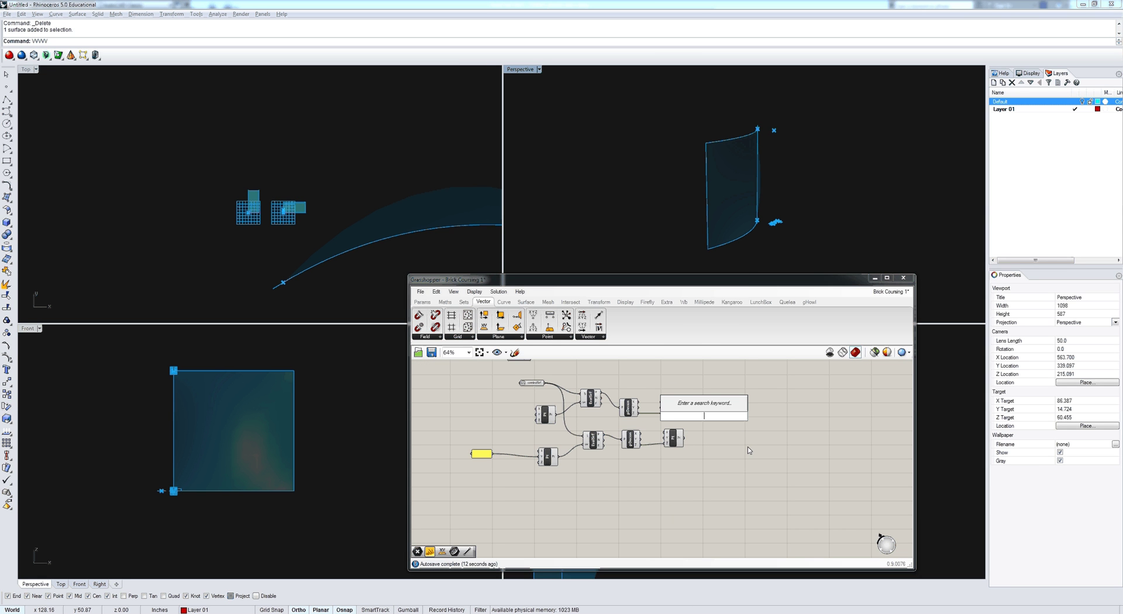
pyautogui.write('line')
pyautogui.click(683, 408)
pyautogui.scroll(2, 683, 410)
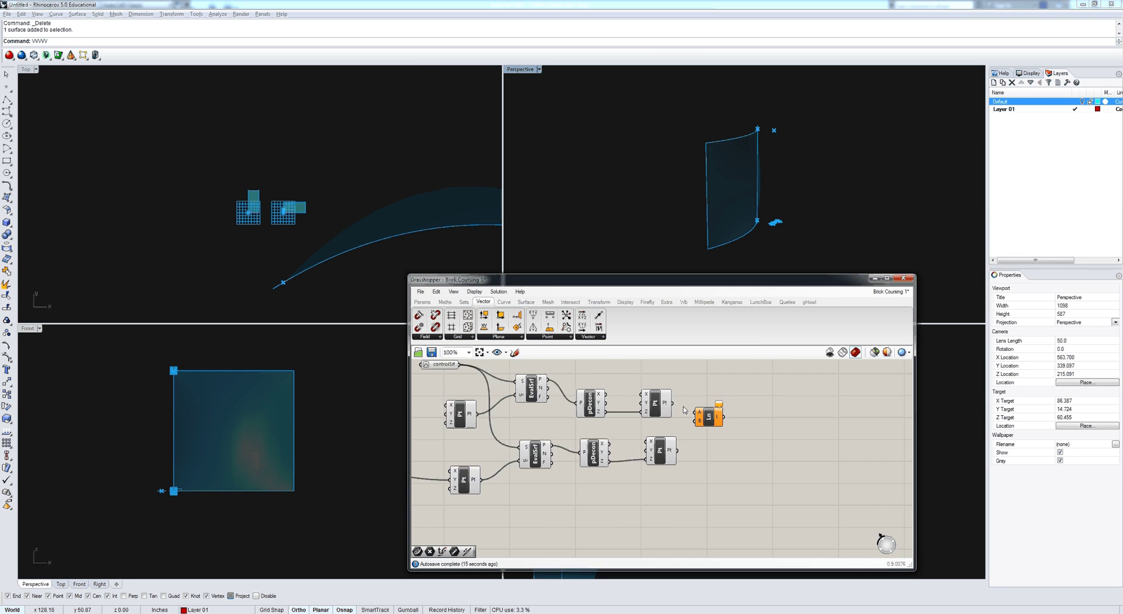
pyautogui.moveTo(673, 403); pyautogui.dragTo(699, 414)
pyautogui.moveTo(677, 450); pyautogui.dragTo(727, 424)
pyautogui.moveTo(750, 421); pyautogui.dragTo(742, 438, button='right')
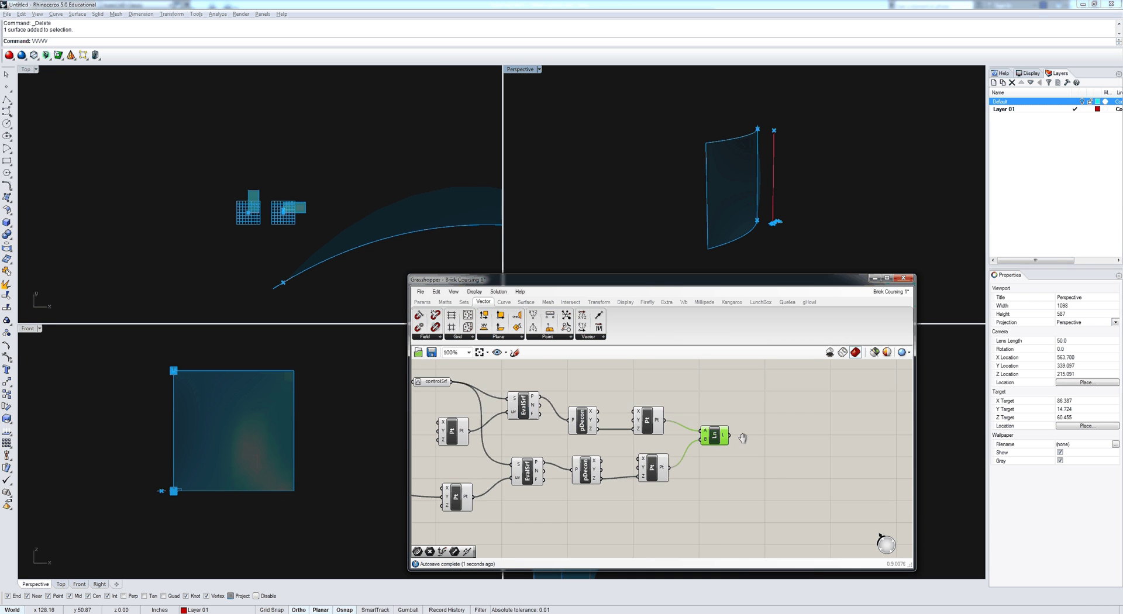
# Add a Divide Distance component and connect the Line output to its C input.
pyautogui.scroll(-5, 742, 438)
pyautogui.rightClick(743, 433)
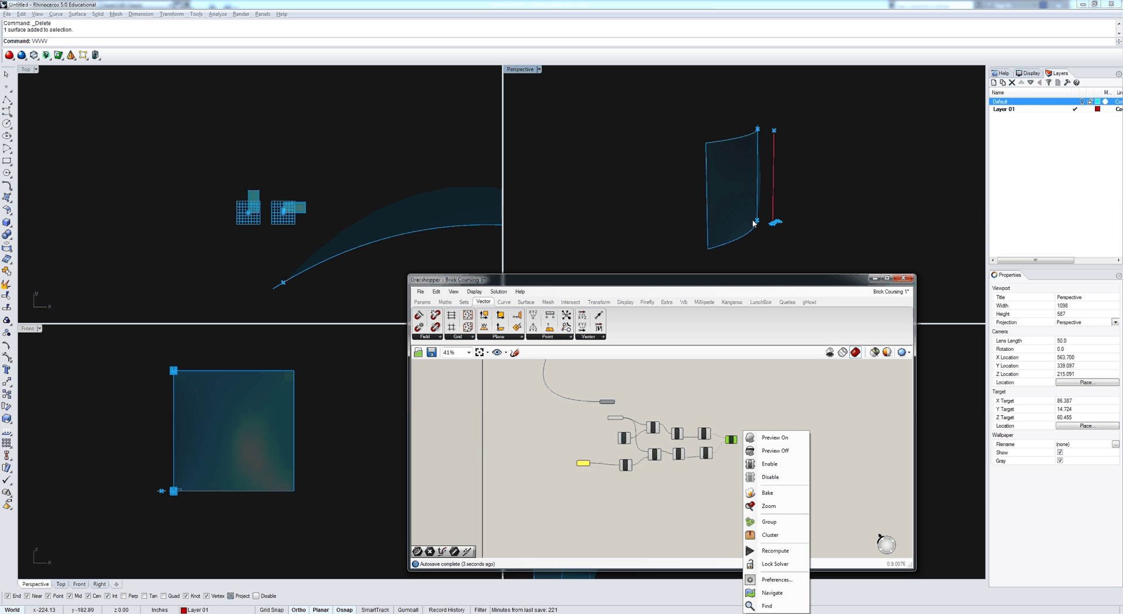
pyautogui.click(728, 421)
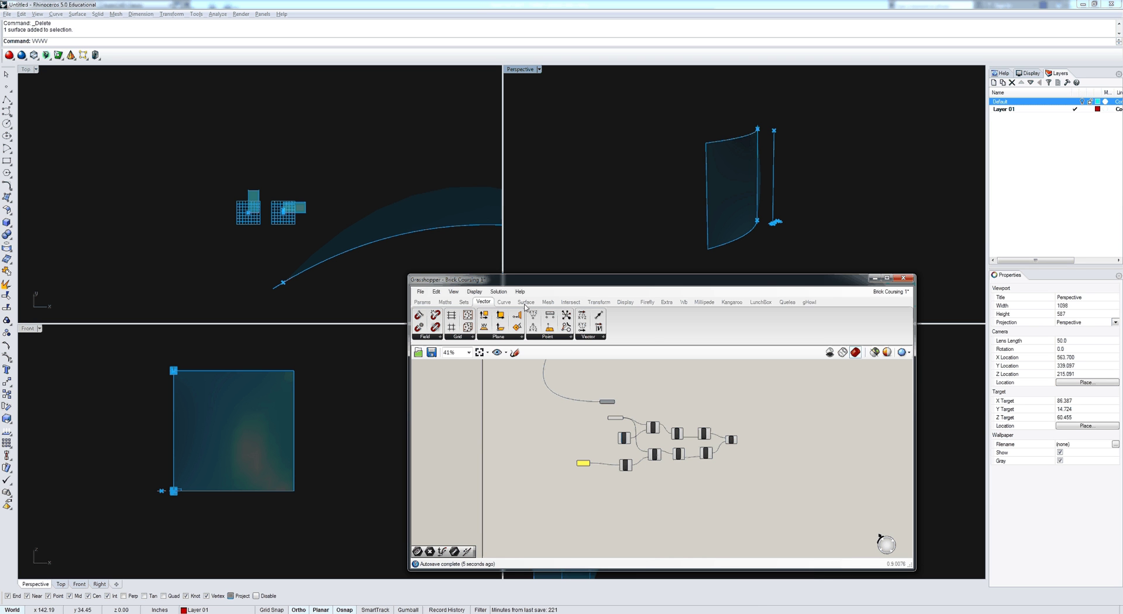
pyautogui.click(504, 302)
pyautogui.click(509, 337)
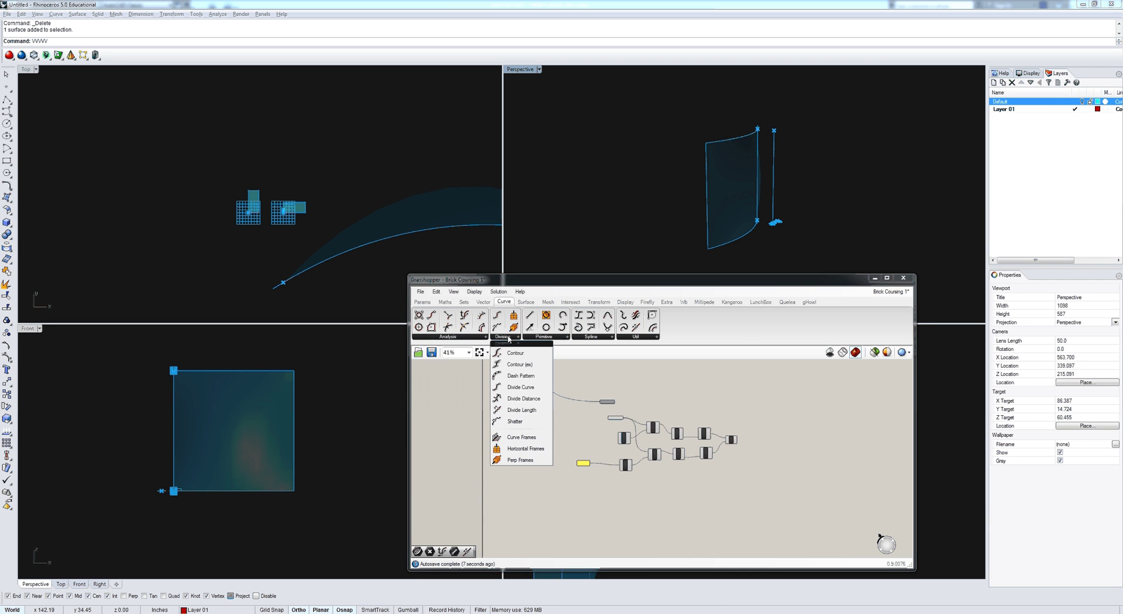
pyautogui.click(516, 398)
pyautogui.scroll(5, 764, 434)
pyautogui.click(746, 415)
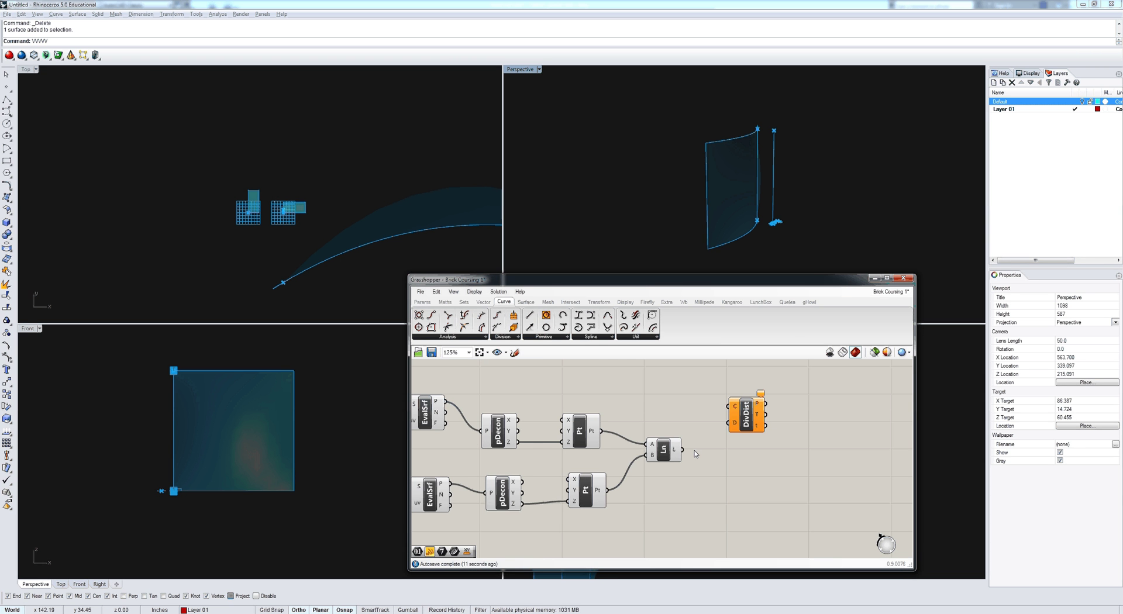
pyautogui.moveTo(682, 450); pyautogui.dragTo(729, 406)
# Move the courseHeight parameter closer to Divide Distance, connect it to the D input, and highlight the division points.
pyautogui.scroll(-3, 615, 451)
pyautogui.scroll(2, 515, 424)
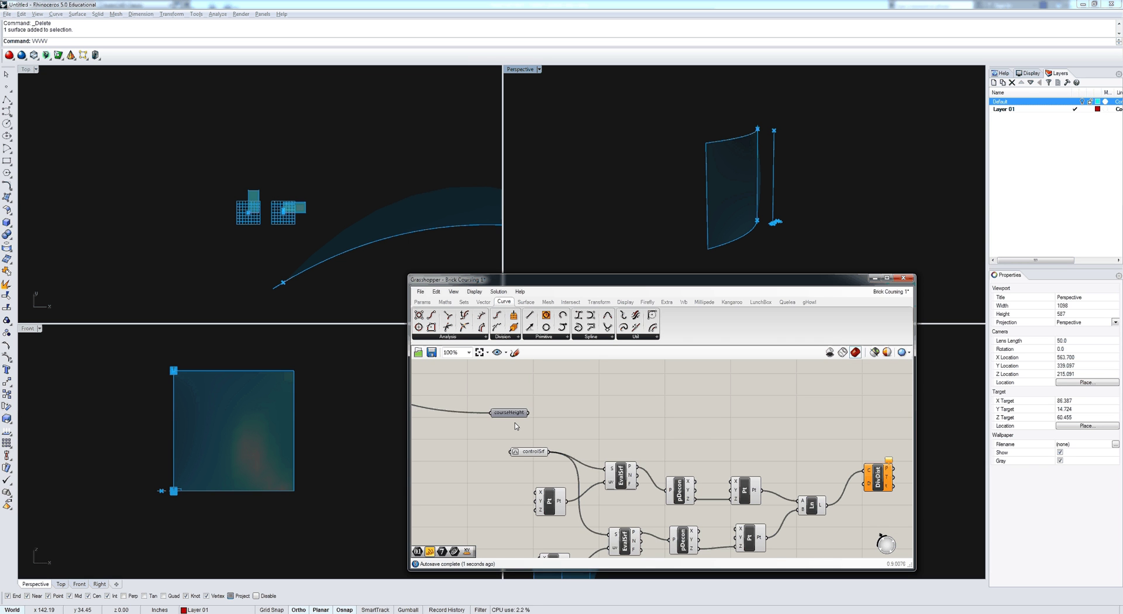
pyautogui.moveTo(520, 415); pyautogui.dragTo(862, 489)
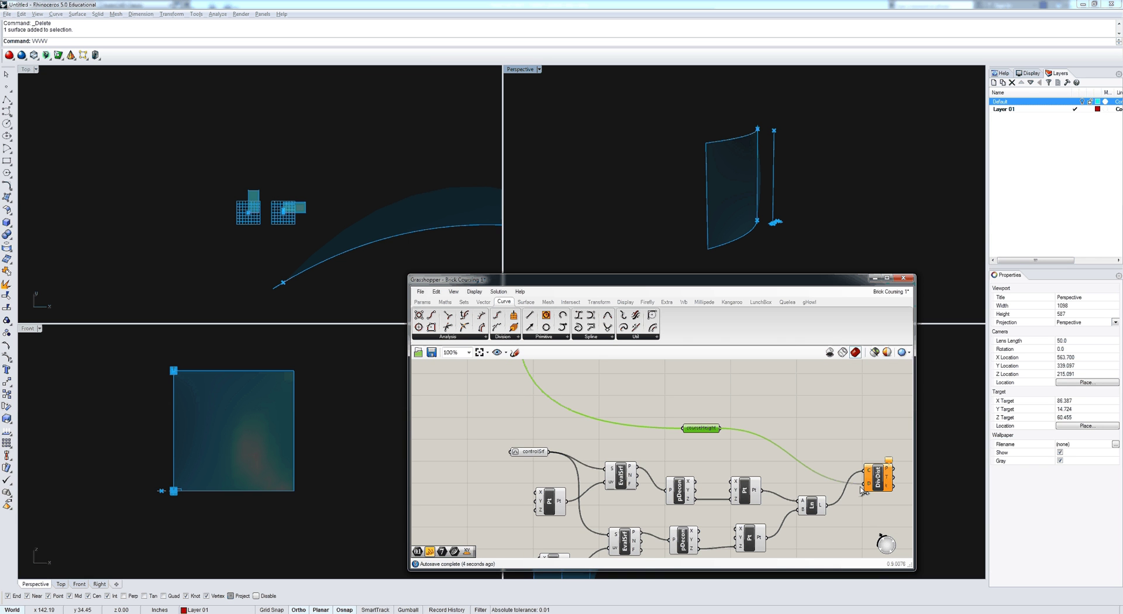
pyautogui.click(877, 479)
pyautogui.moveTo(809, 252); pyautogui.dragTo(761, 231, button='right')
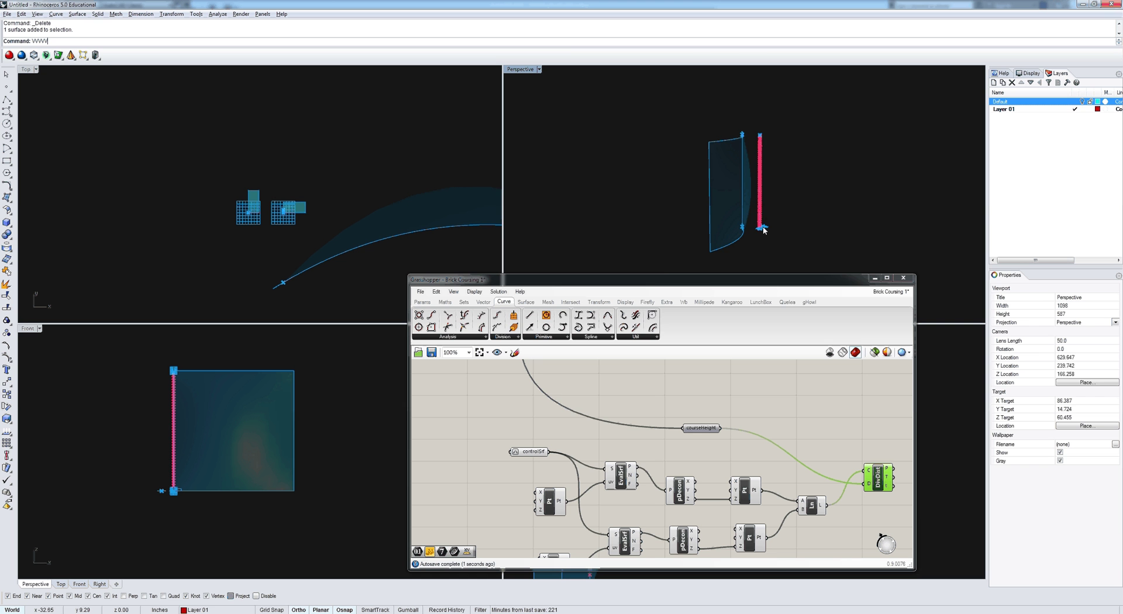
pyautogui.scroll(8, 758, 225)
pyautogui.moveTo(756, 193); pyautogui.dragTo(733, 273, button='right')
# Add a Brep | Plane intersection component to the canvas beyond the Divide Distance component.
pyautogui.moveTo(761, 474); pyautogui.dragTo(557, 452, button='right')
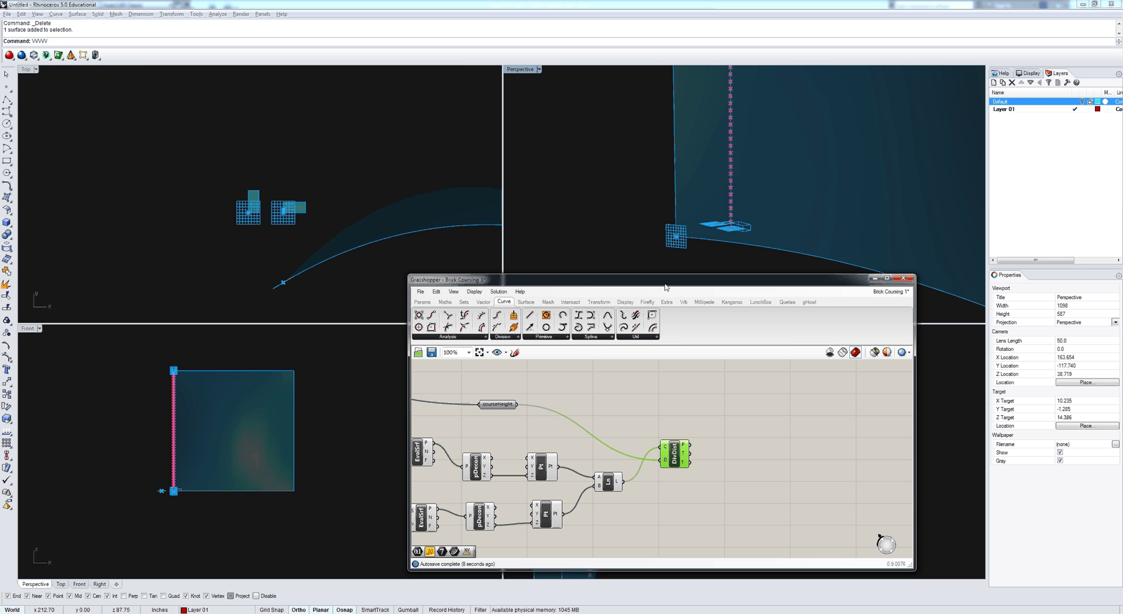
pyautogui.moveTo(768, 168); pyautogui.dragTo(709, 203, button='right')
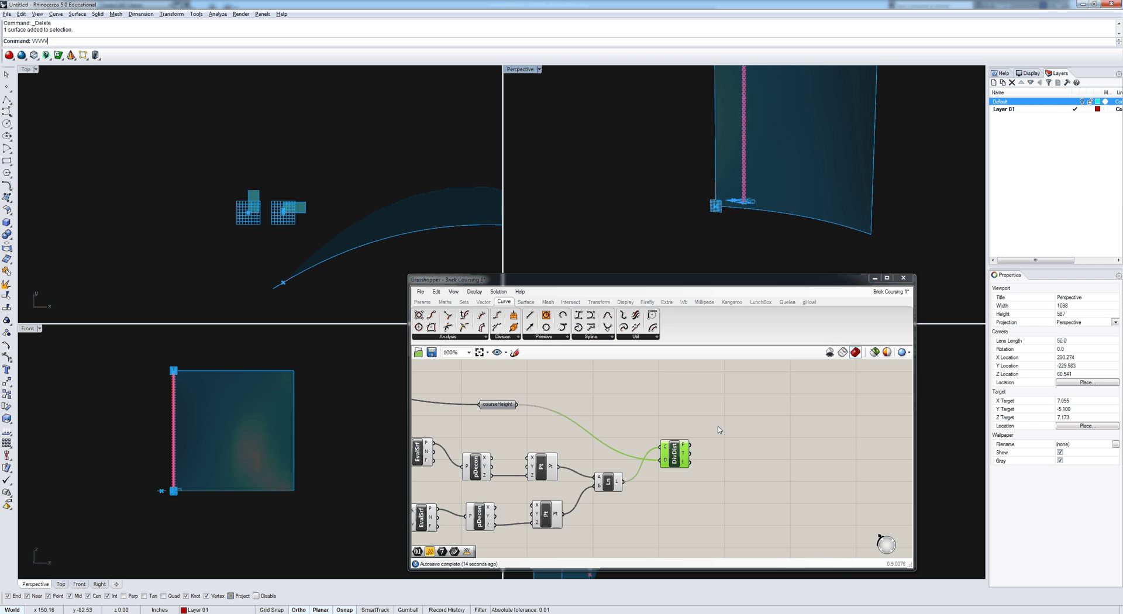
pyautogui.click(571, 303)
pyautogui.click(457, 337)
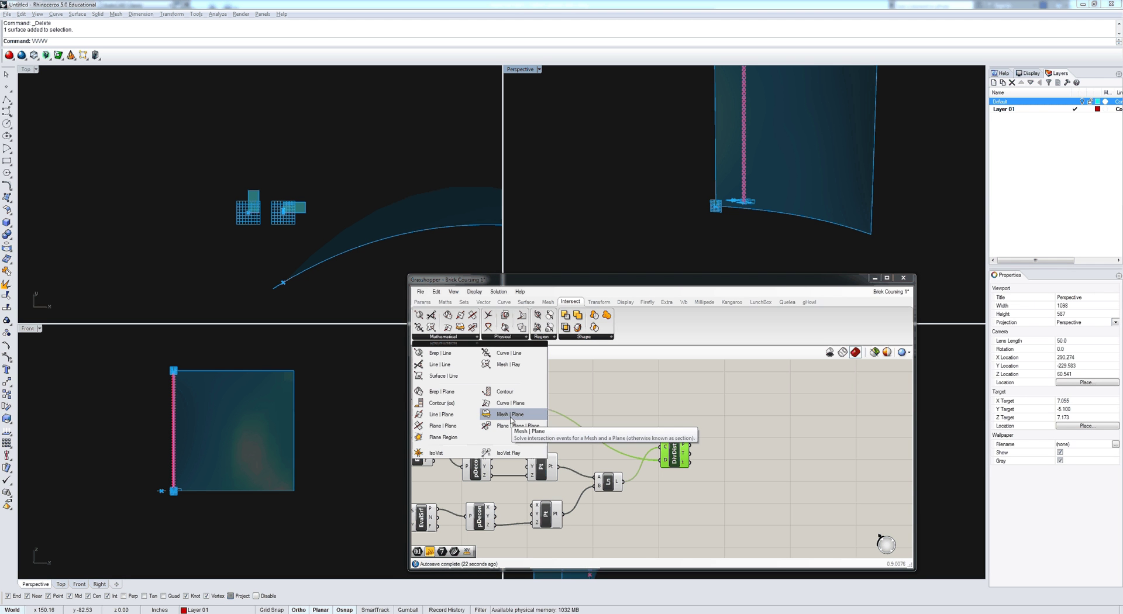
pyautogui.click(448, 392)
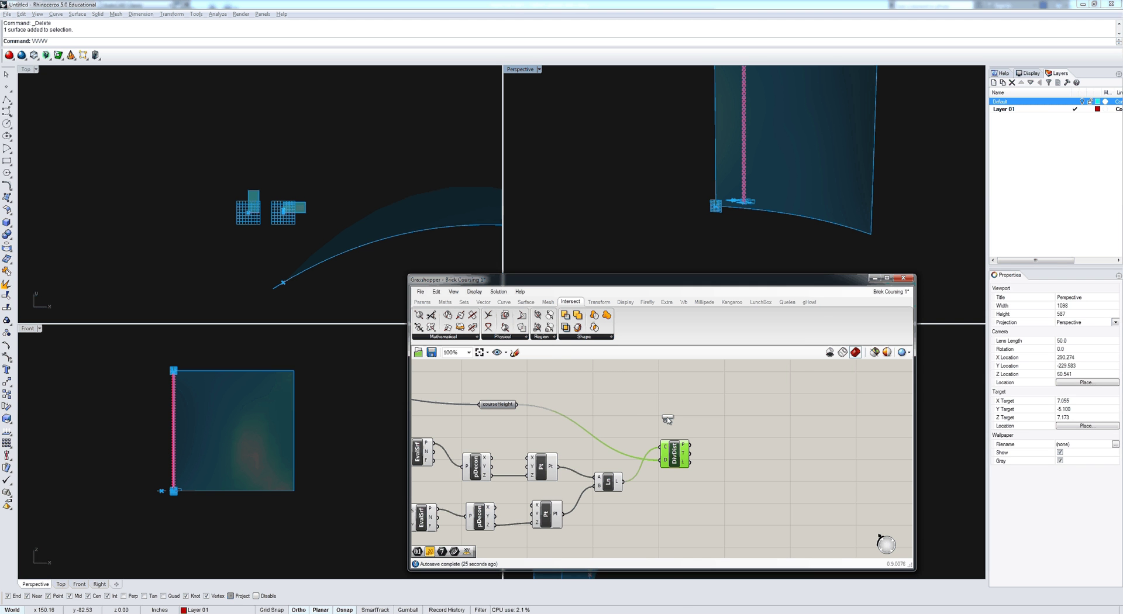
pyautogui.click(773, 419)
# Duplicate the controlSrf parameter near the intersection component and connect it to the component's B input.
pyautogui.moveTo(773, 419); pyautogui.dragTo(790, 422, button='right')
pyautogui.moveTo(624, 419); pyautogui.dragTo(755, 422, button='right')
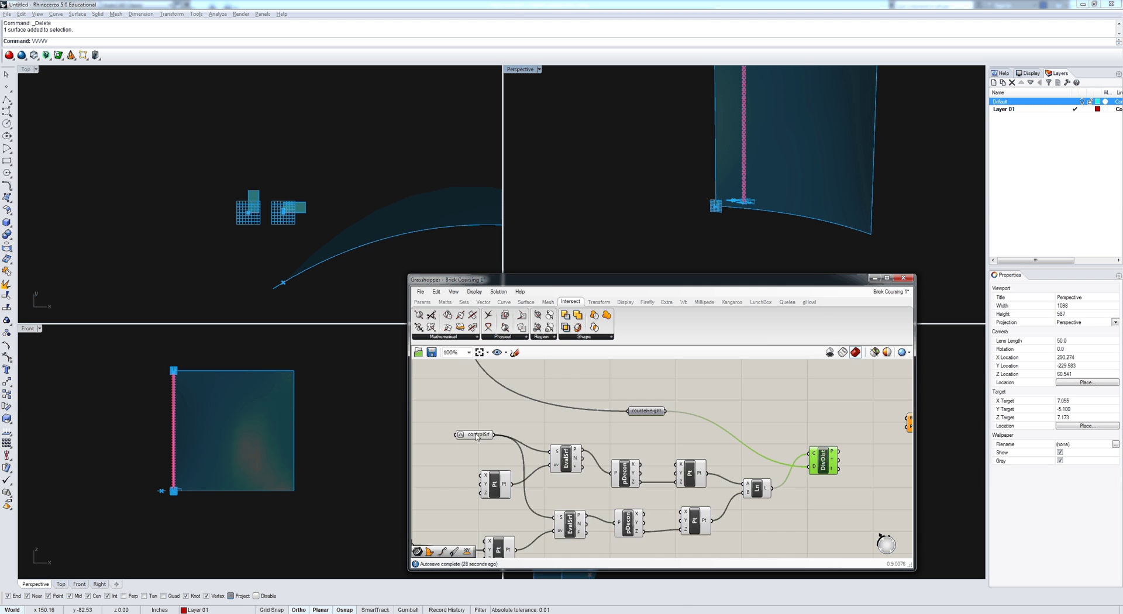
pyautogui.moveTo(477, 436); pyautogui.dragTo(542, 406)
pyautogui.moveTo(499, 428); pyautogui.dragTo(517, 409)
pyautogui.moveTo(537, 409); pyautogui.dragTo(666, 404)
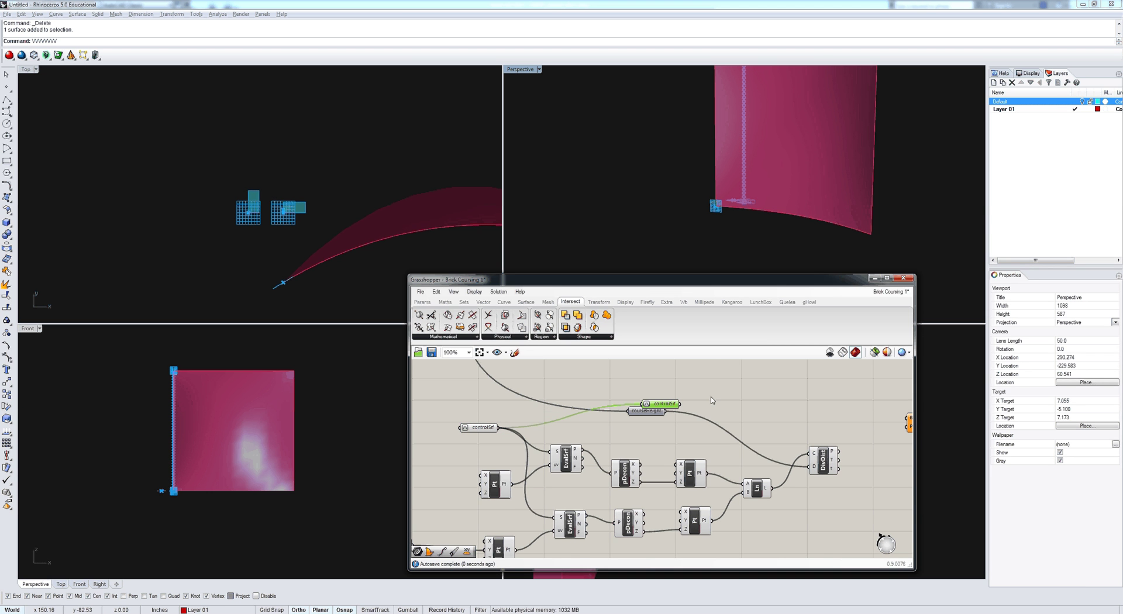
pyautogui.moveTo(712, 401); pyautogui.dragTo(584, 421, button='right')
pyautogui.moveTo(541, 424); pyautogui.dragTo(667, 411)
pyautogui.moveTo(673, 442); pyautogui.dragTo(627, 451, button='right')
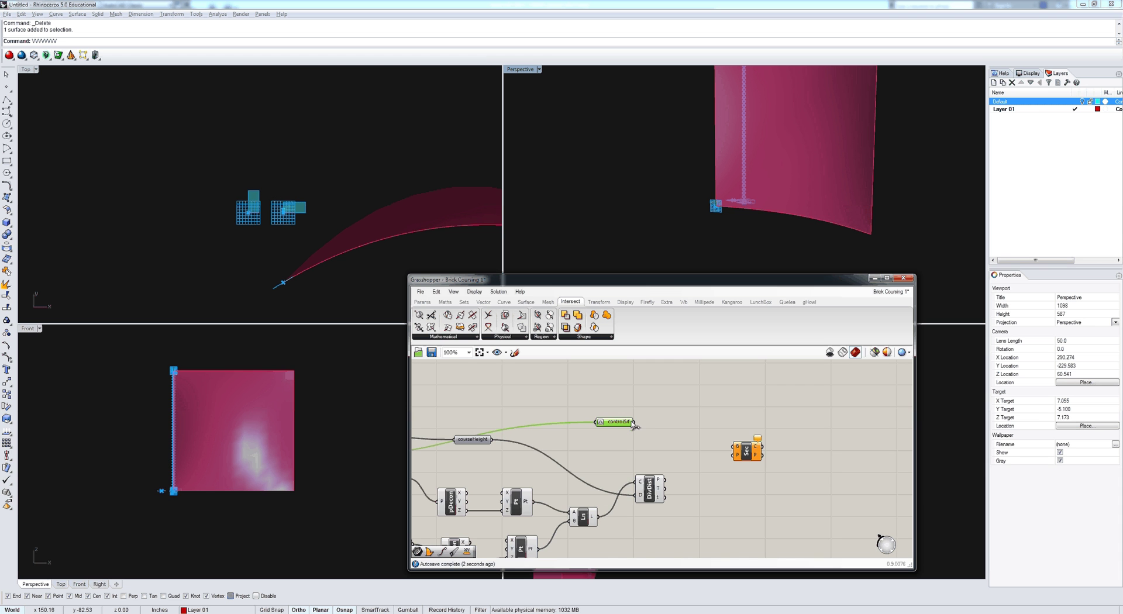
pyautogui.moveTo(633, 423); pyautogui.dragTo(735, 448)
pyautogui.moveTo(615, 422); pyautogui.dragTo(620, 407)
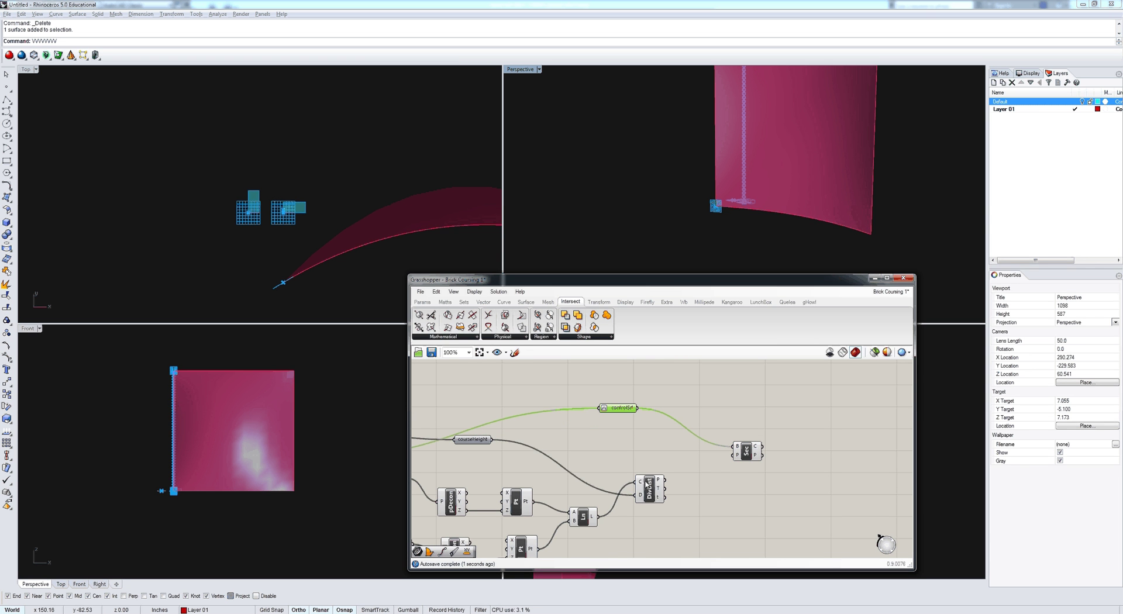
# Add an XY Plane component, feed its origin from Divide Distance's P output, and connect its plane to the section component's P input.
pyautogui.click(647, 484)
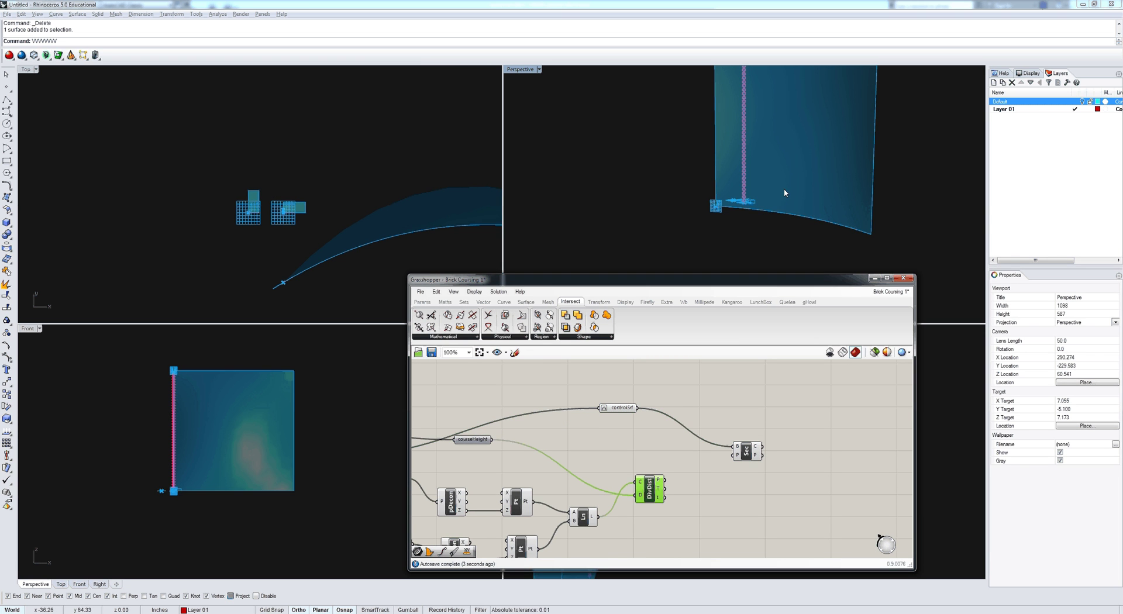
pyautogui.click(703, 476)
pyautogui.doubleClick(690, 479)
pyautogui.write('xy')
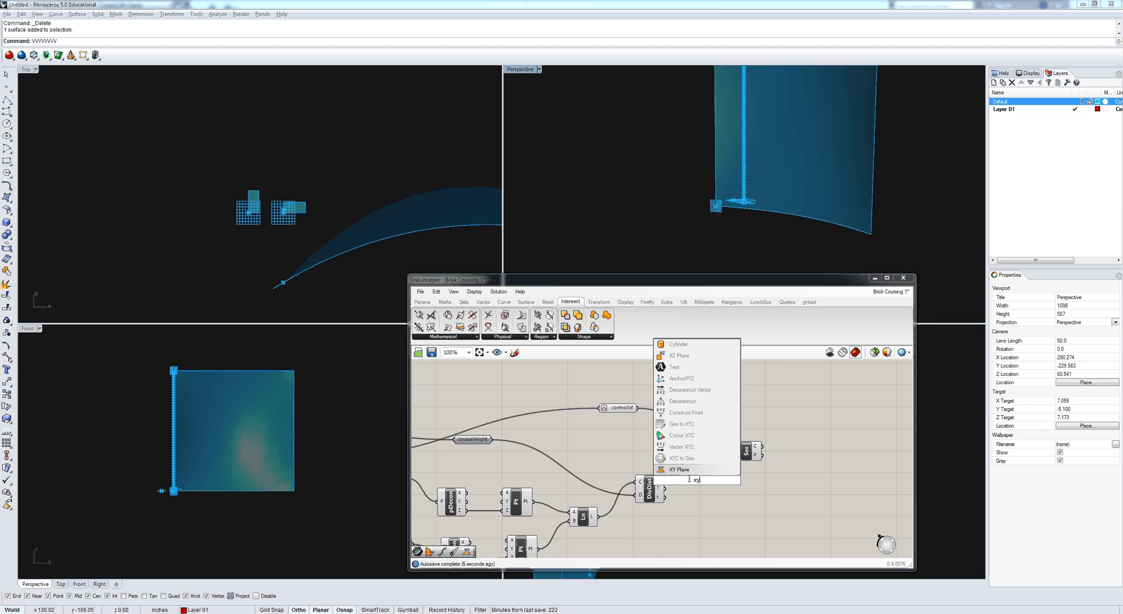
pyautogui.press('Return')
pyautogui.moveTo(660, 481); pyautogui.dragTo(733, 455)
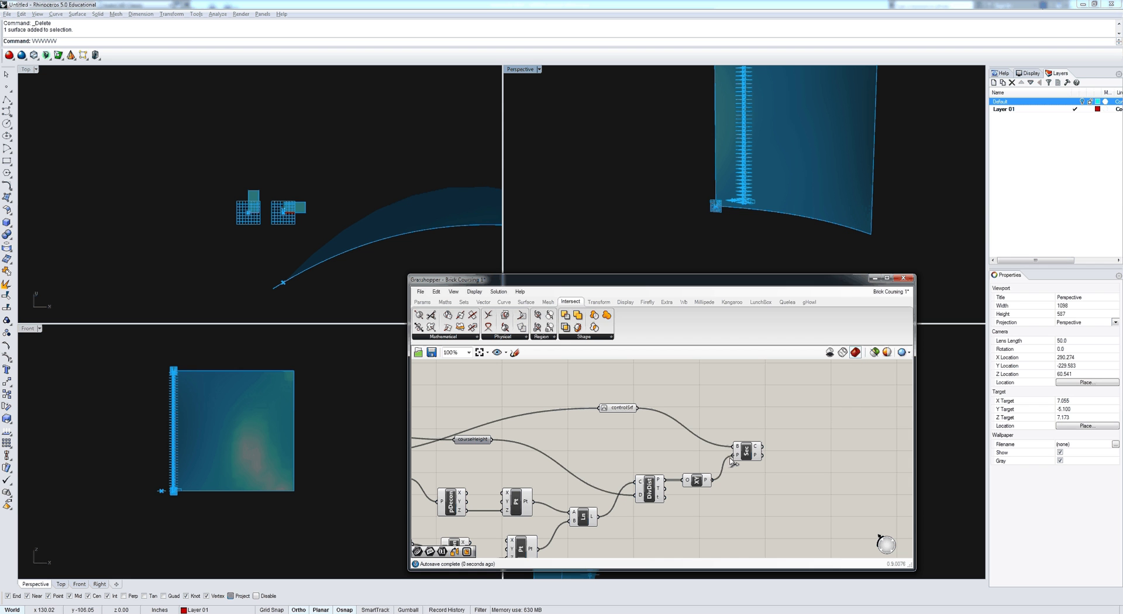
pyautogui.click(744, 452)
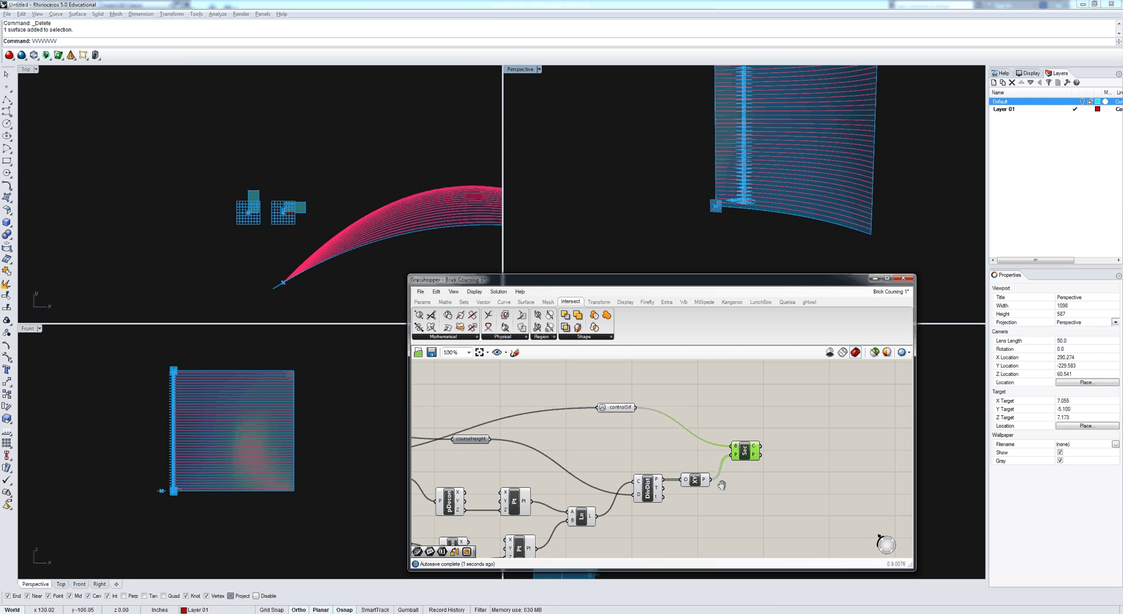
# Turn off preview for the components feeding the Brep | Plane intersection, leaving the section curves displayed, and inspect them in the viewports.
pyautogui.moveTo(722, 486); pyautogui.dragTo(697, 431, button='right')
pyautogui.scroll(-3, 650, 495)
pyautogui.moveTo(653, 535); pyautogui.dragTo(448, 402)
pyautogui.middleClick(602, 404)
pyautogui.click(577, 387)
pyautogui.moveTo(837, 224); pyautogui.dragTo(809, 234, button='right')
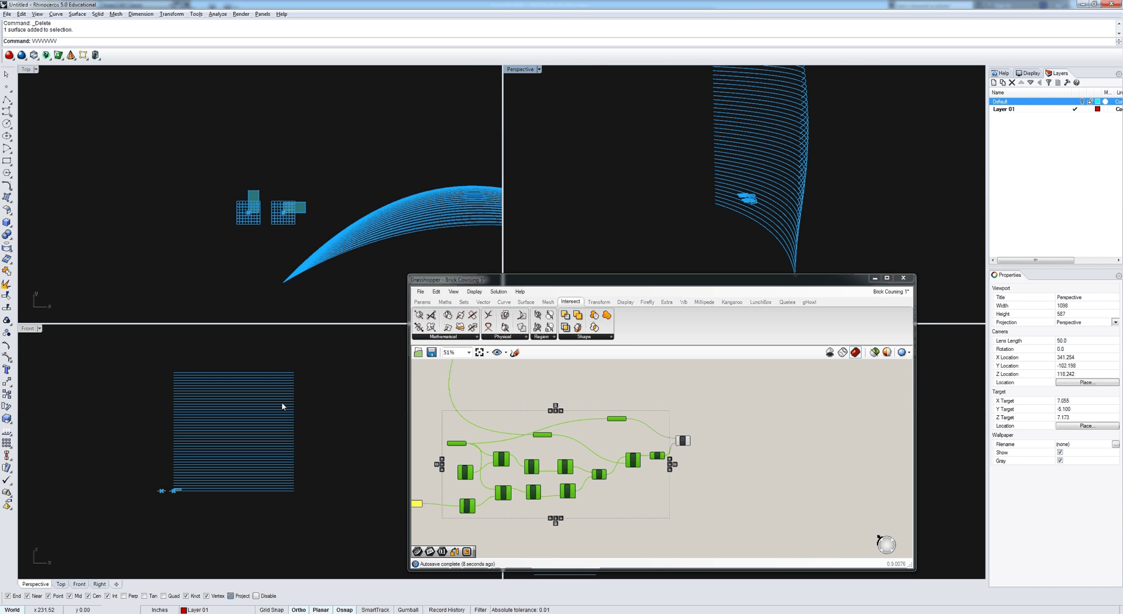
pyautogui.scroll(3, 235, 449)
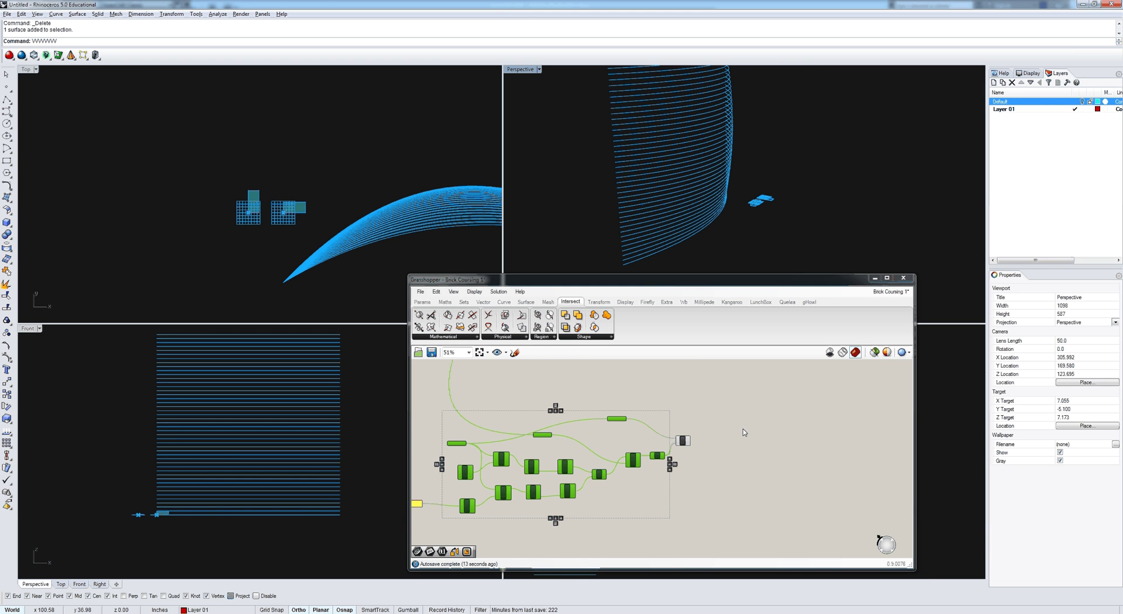
pyautogui.scroll(1, 694, 451)
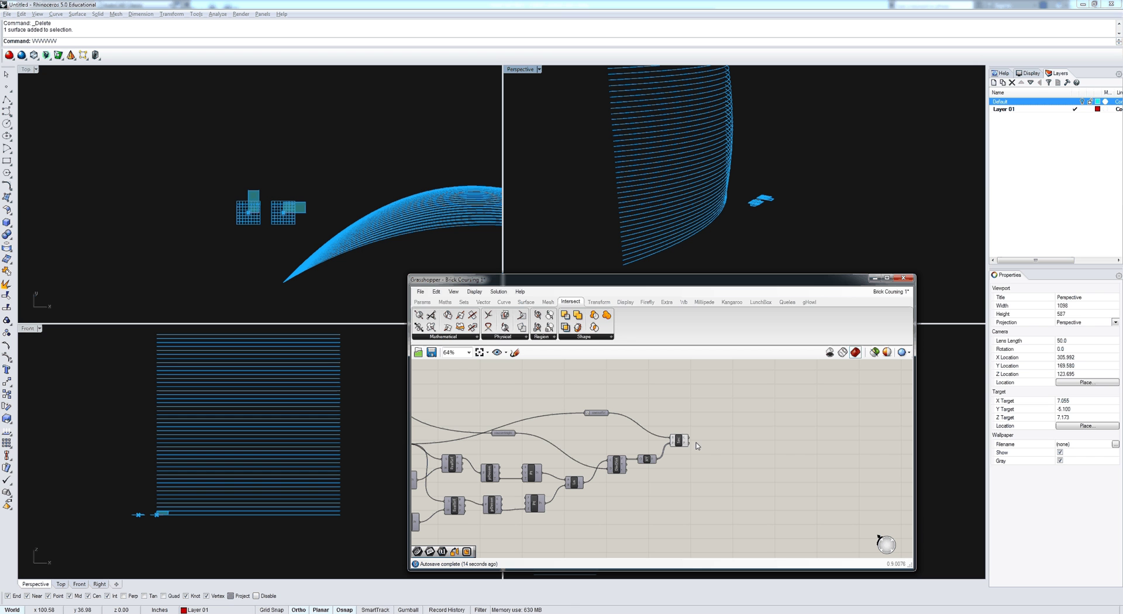
# Add a Curve parameter connected to the section component's C output and name it courseCurves.
pyautogui.click(422, 302)
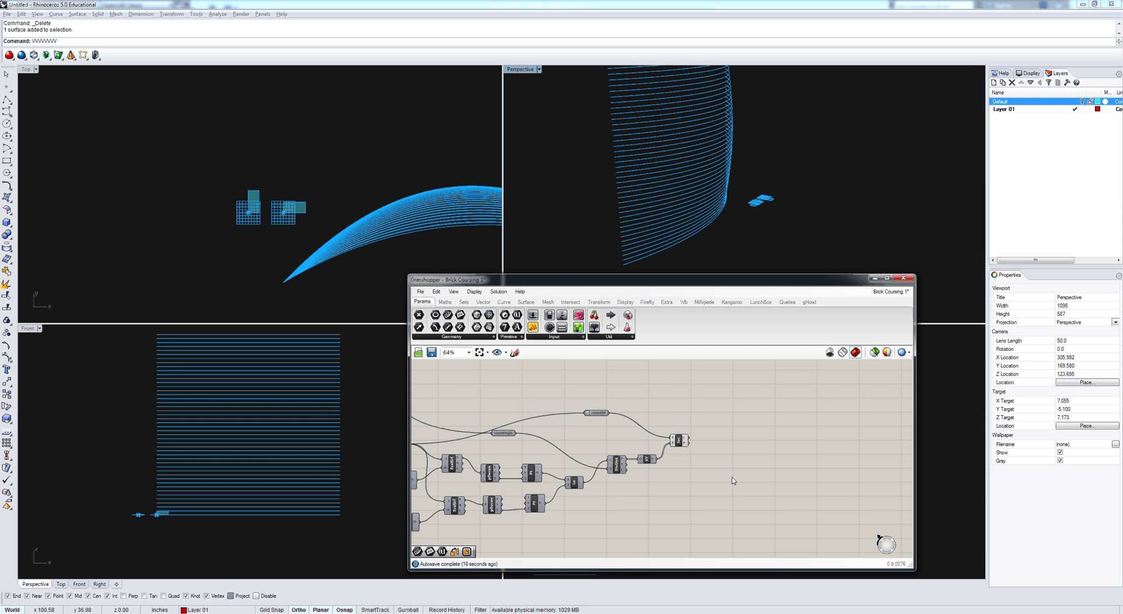
pyautogui.moveTo(461, 315); pyautogui.dragTo(744, 441)
pyautogui.scroll(3, 688, 442)
pyautogui.rightClick(799, 445)
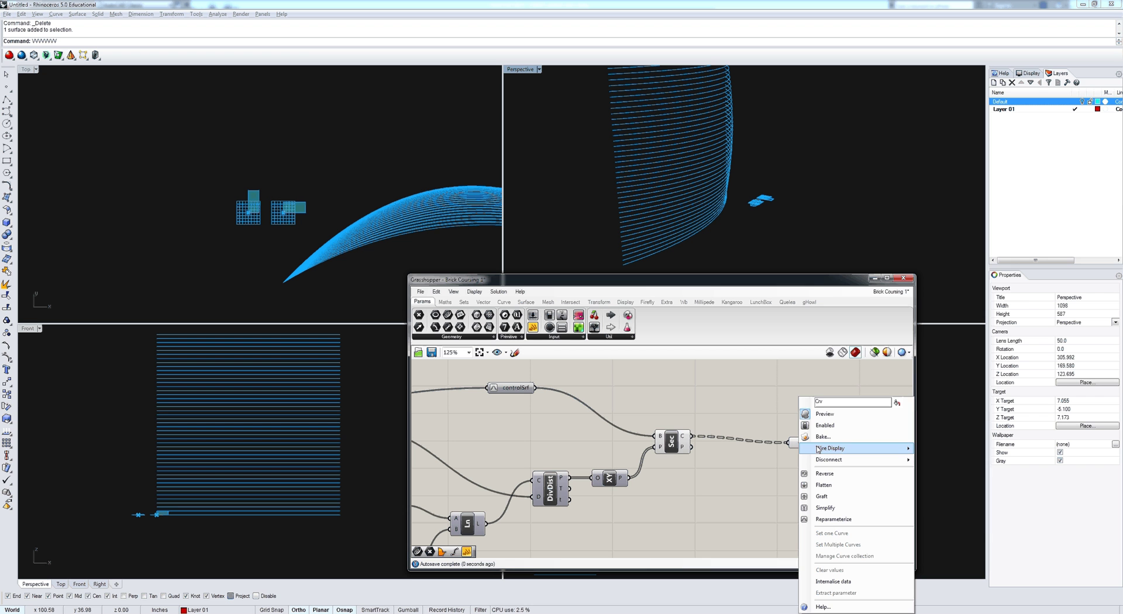
pyautogui.write('c')
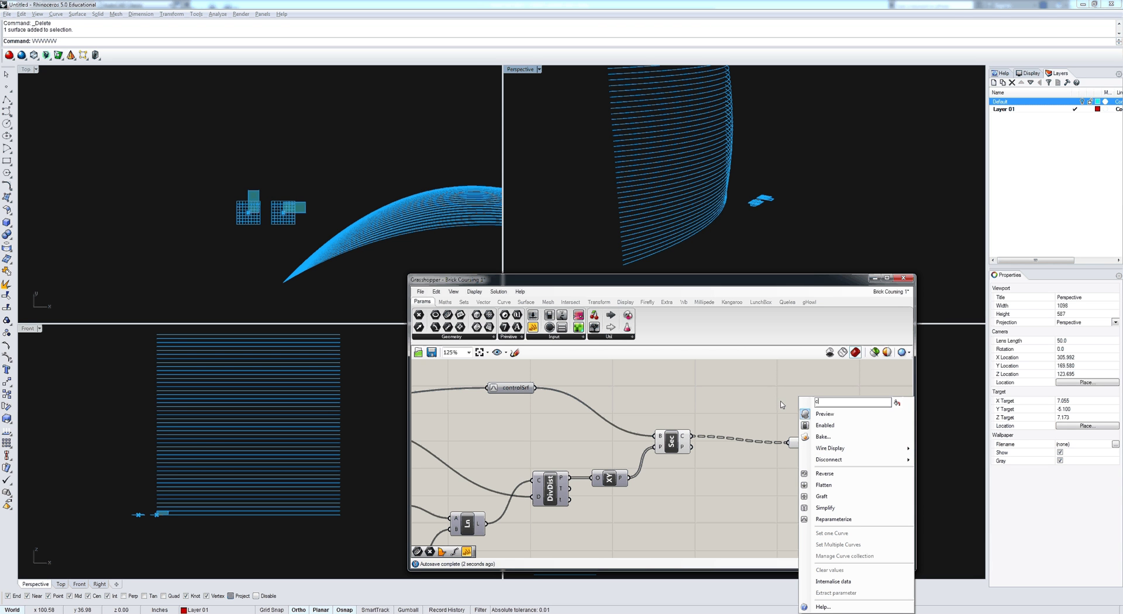
pyautogui.write('ourseCurves')
pyautogui.moveTo(793, 499); pyautogui.dragTo(696, 464, button='right')
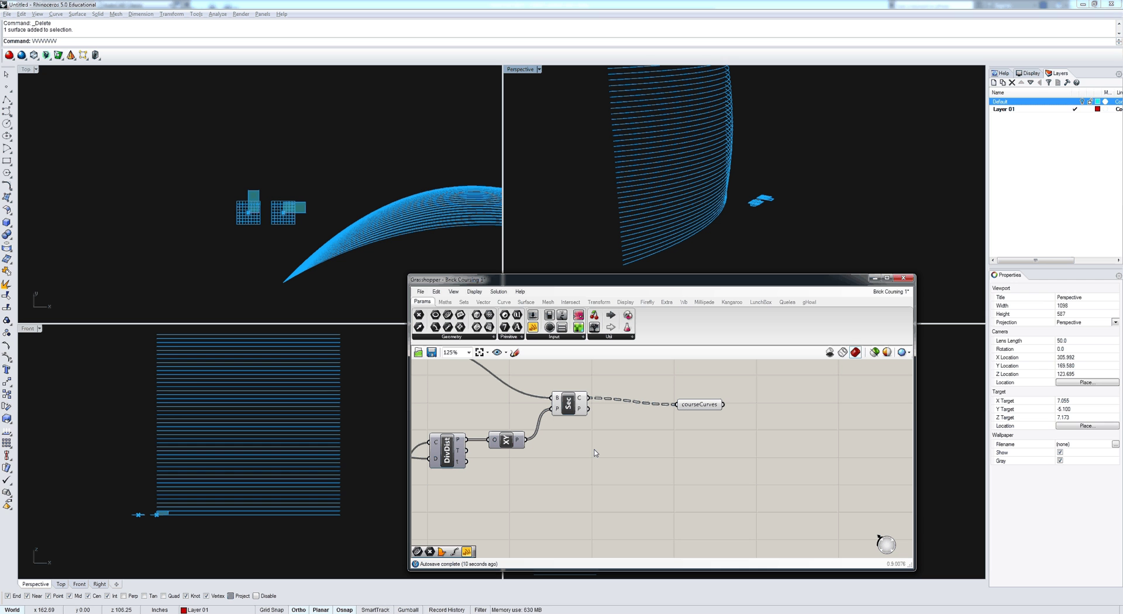
# Check the plane and section curve data, and simplify the C output of the Brep | Plane component.
pyautogui.moveTo(521, 446)
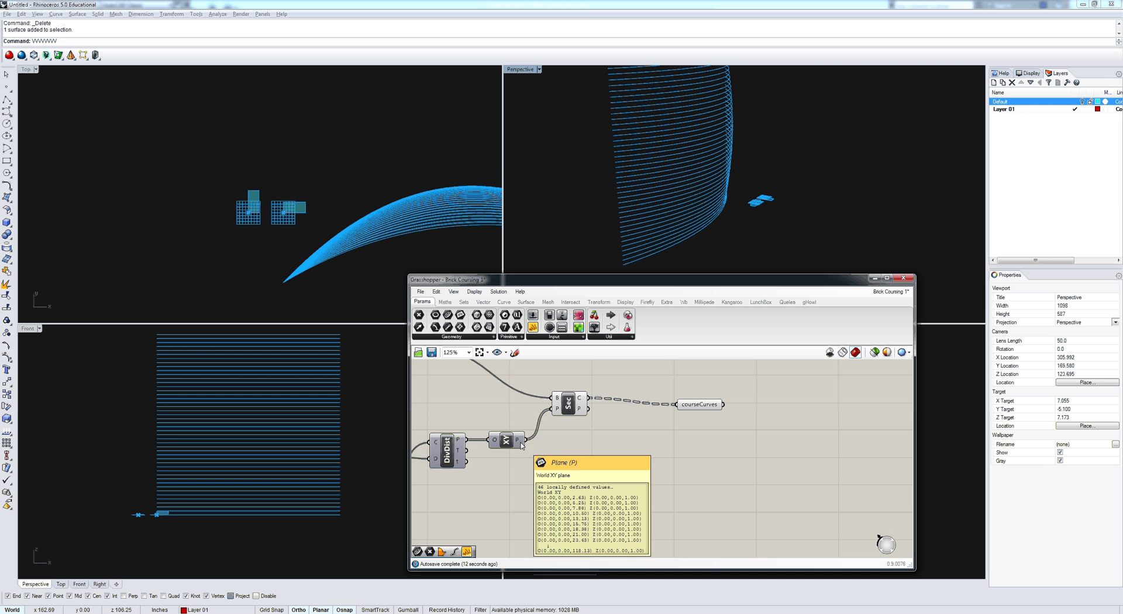
pyautogui.moveTo(580, 400)
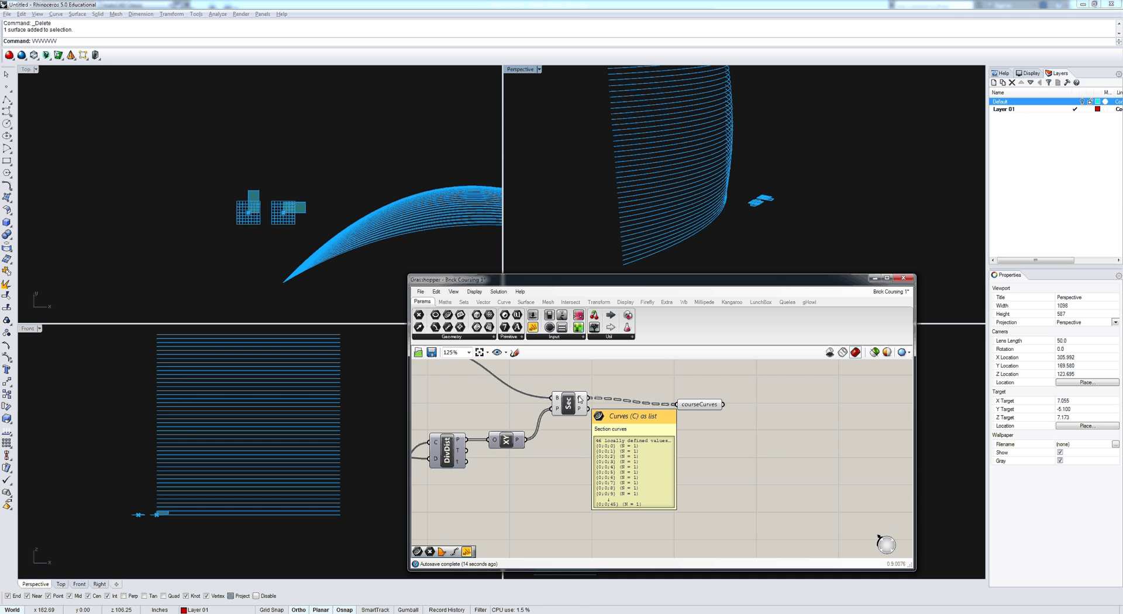
pyautogui.rightClick(581, 399)
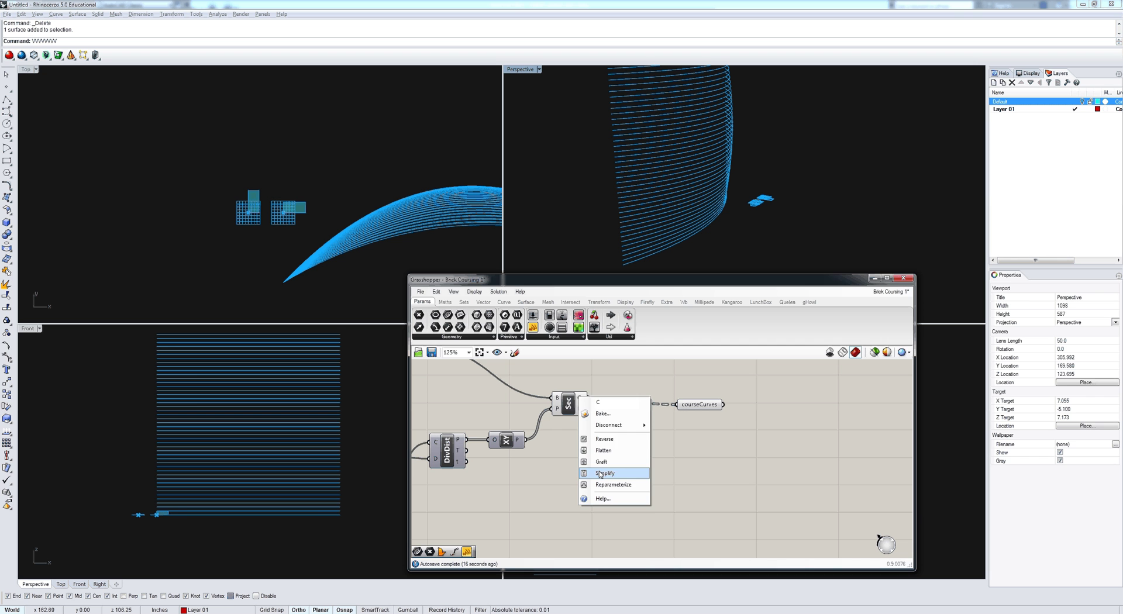
pyautogui.click(601, 474)
pyautogui.moveTo(581, 401)
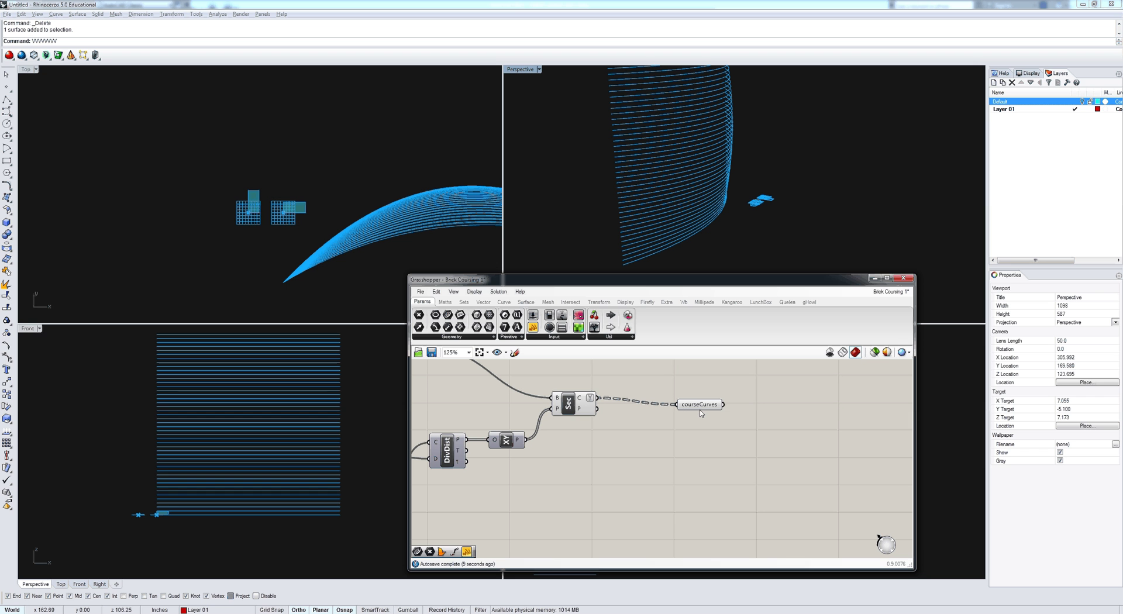
# Add a List Length component, connect the section's C output to its L input, and flatten that input.
pyautogui.doubleClick(657, 457)
pyautogui.write('list le')
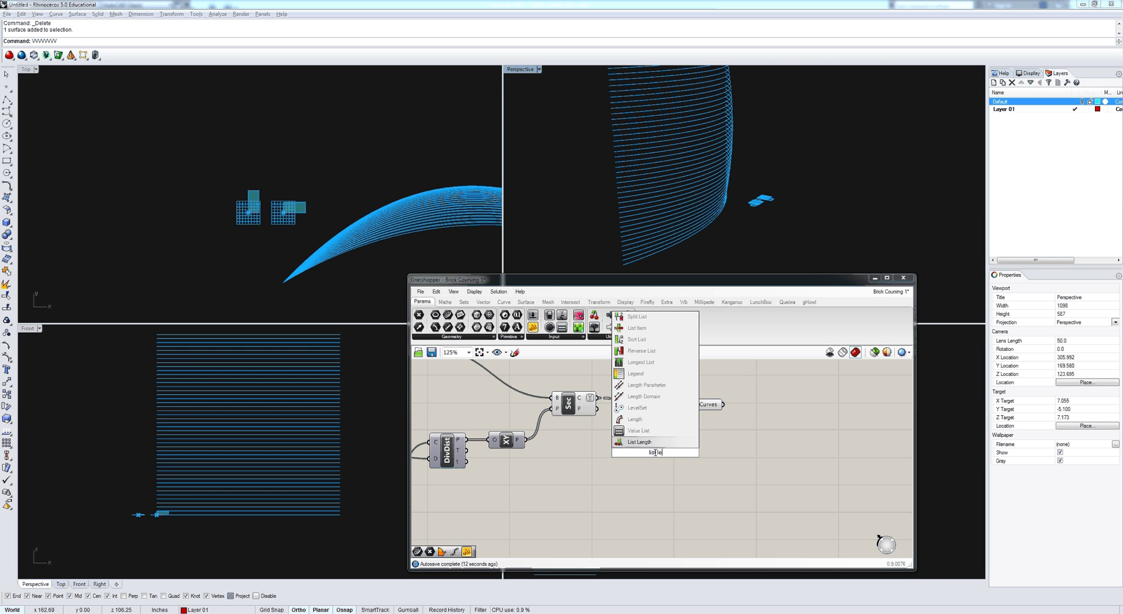
pyautogui.write('n')
pyautogui.click(638, 443)
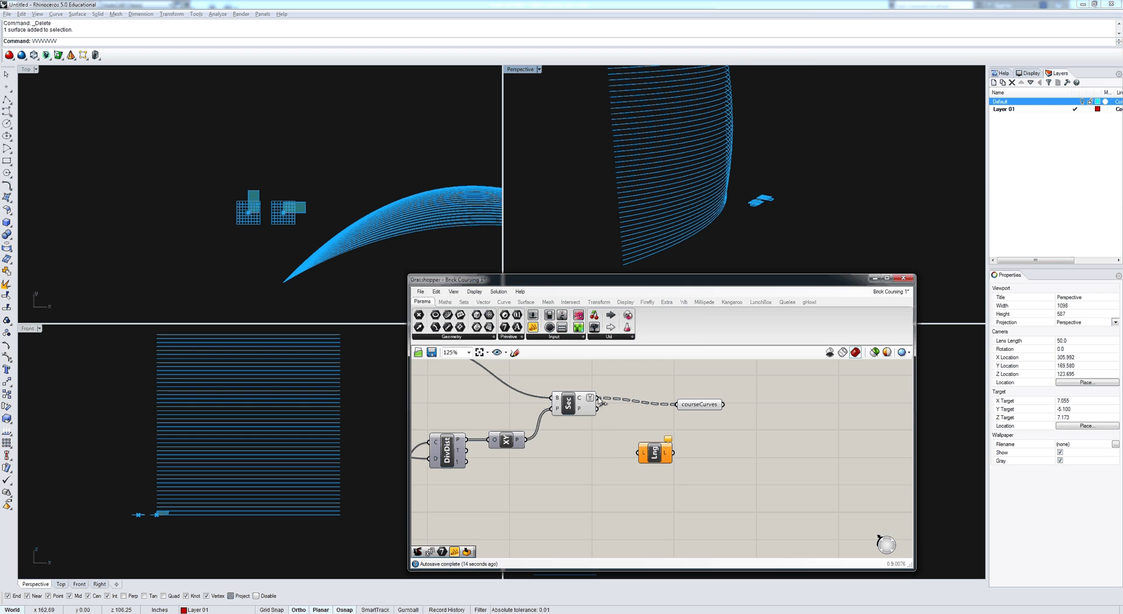
pyautogui.moveTo(598, 398); pyautogui.dragTo(638, 453)
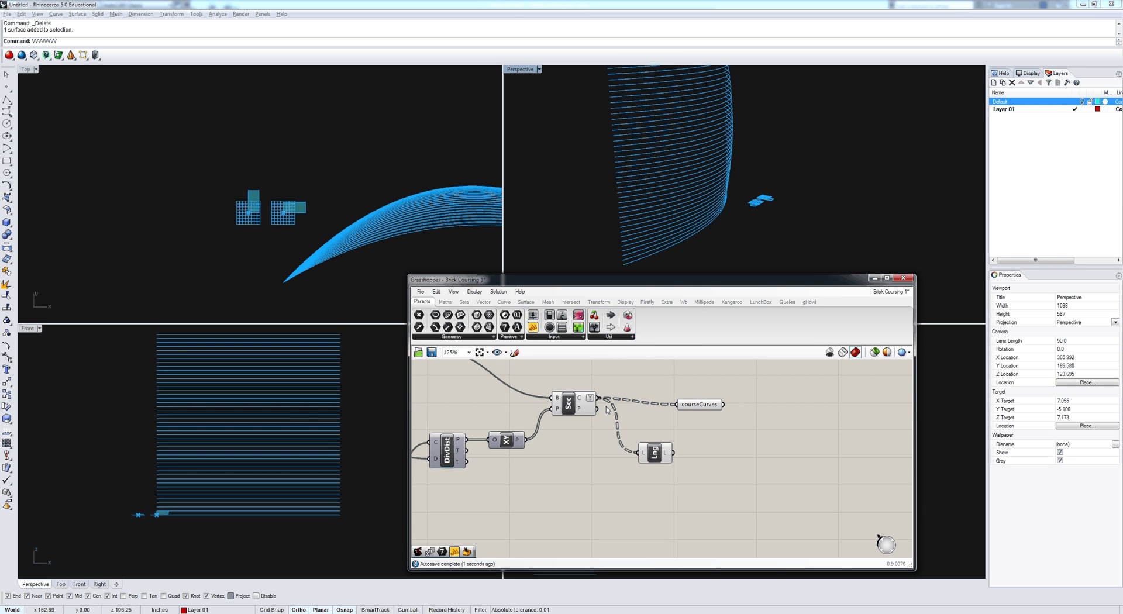
pyautogui.rightClick(644, 456)
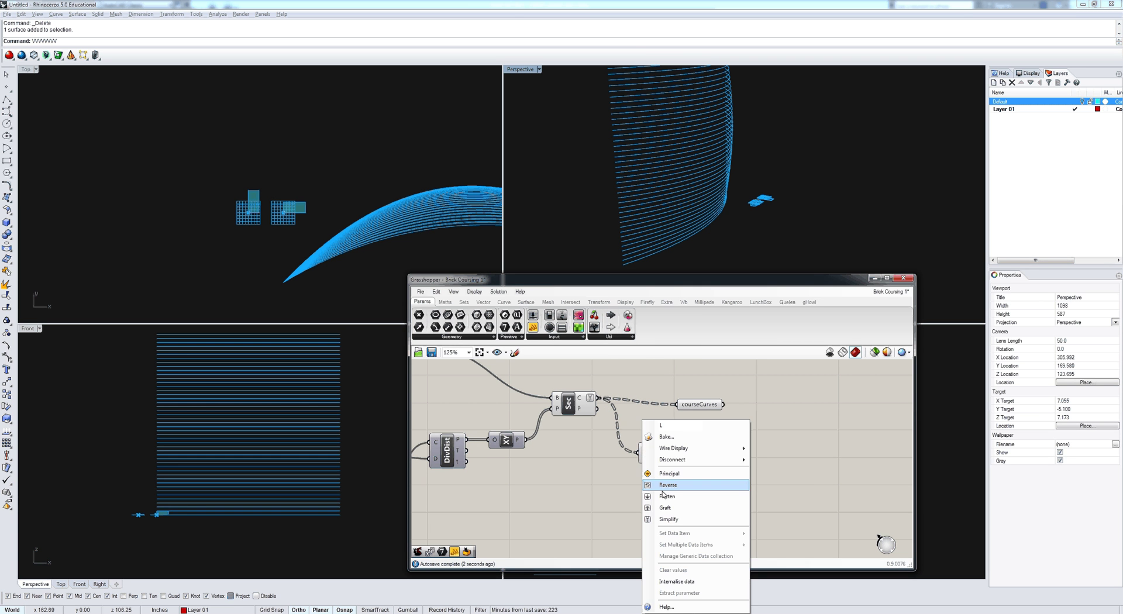
pyautogui.click(666, 496)
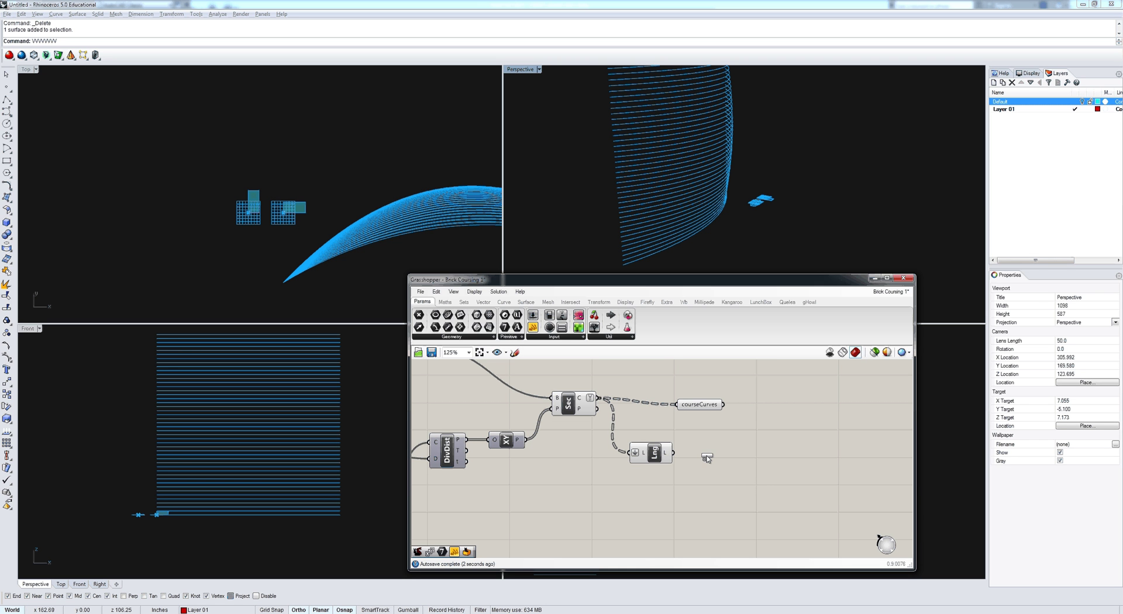
# Add an Integer parameter connected to the List Length output and rename it numCourses.
pyautogui.click(730, 464)
pyautogui.moveTo(672, 453); pyautogui.dragTo(705, 463)
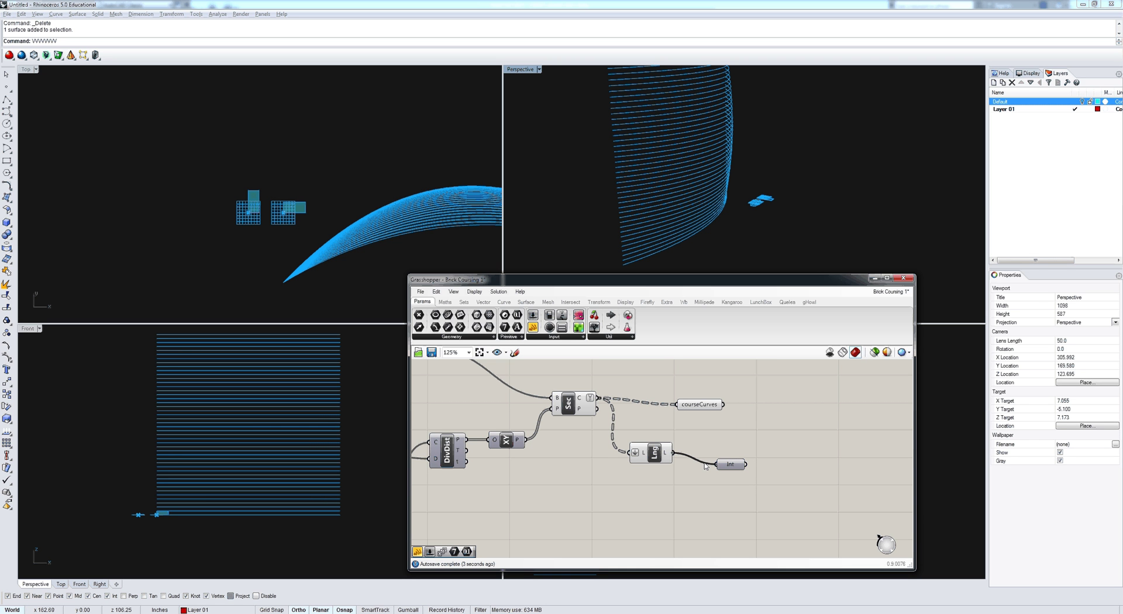
pyautogui.moveTo(584, 398)
pyautogui.moveTo(645, 458)
pyautogui.moveTo(729, 466)
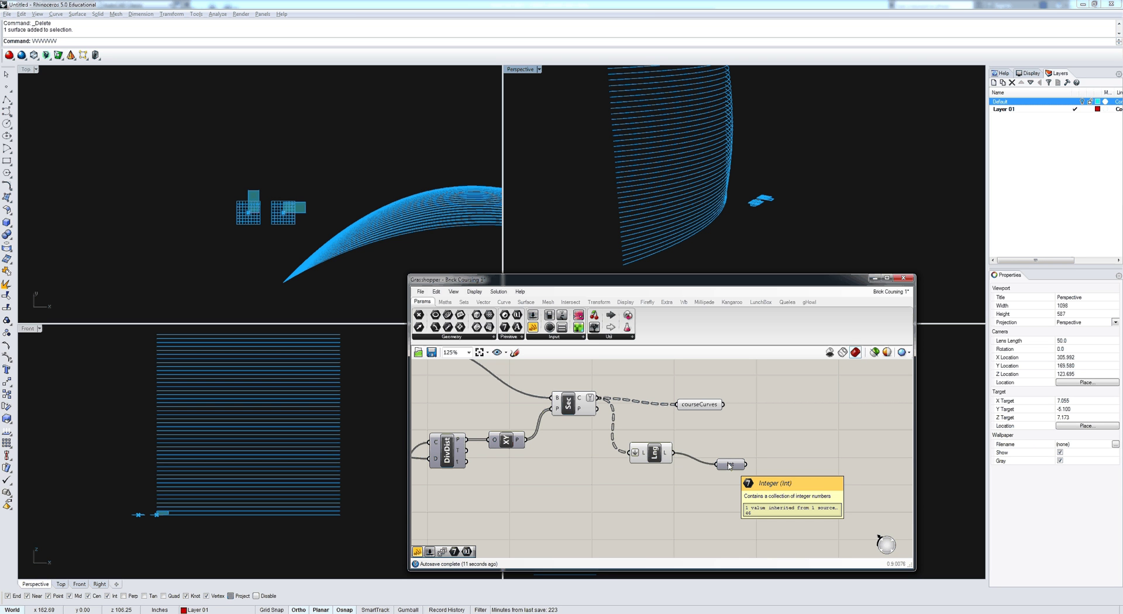
pyautogui.rightClick(730, 466)
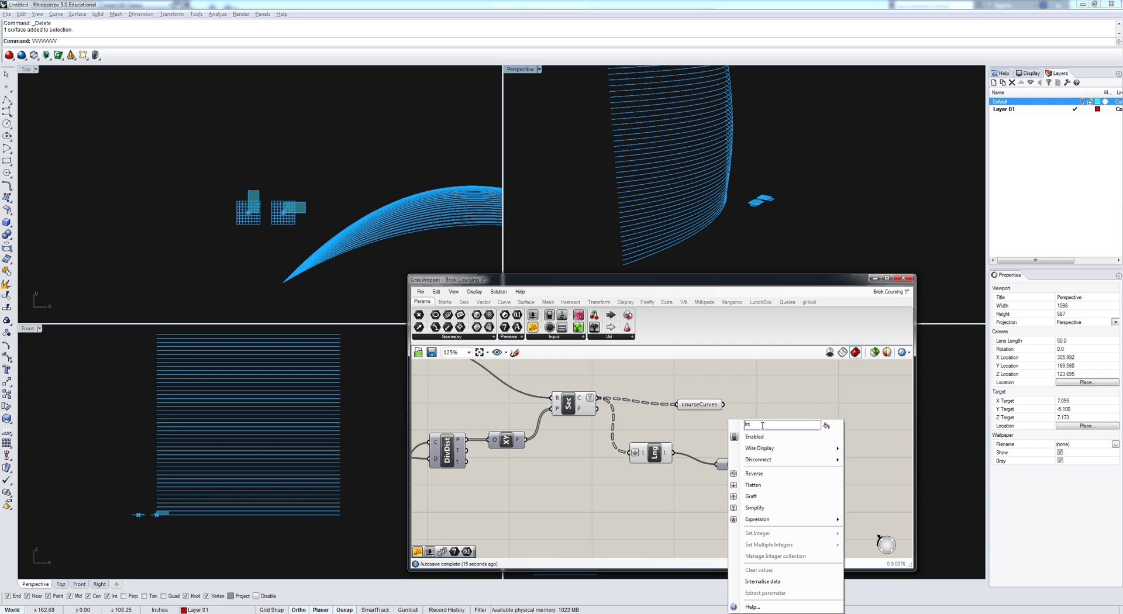
pyautogui.write('numCourses')
pyautogui.press('Return')
pyautogui.moveTo(708, 472); pyautogui.dragTo(668, 495, button='right')
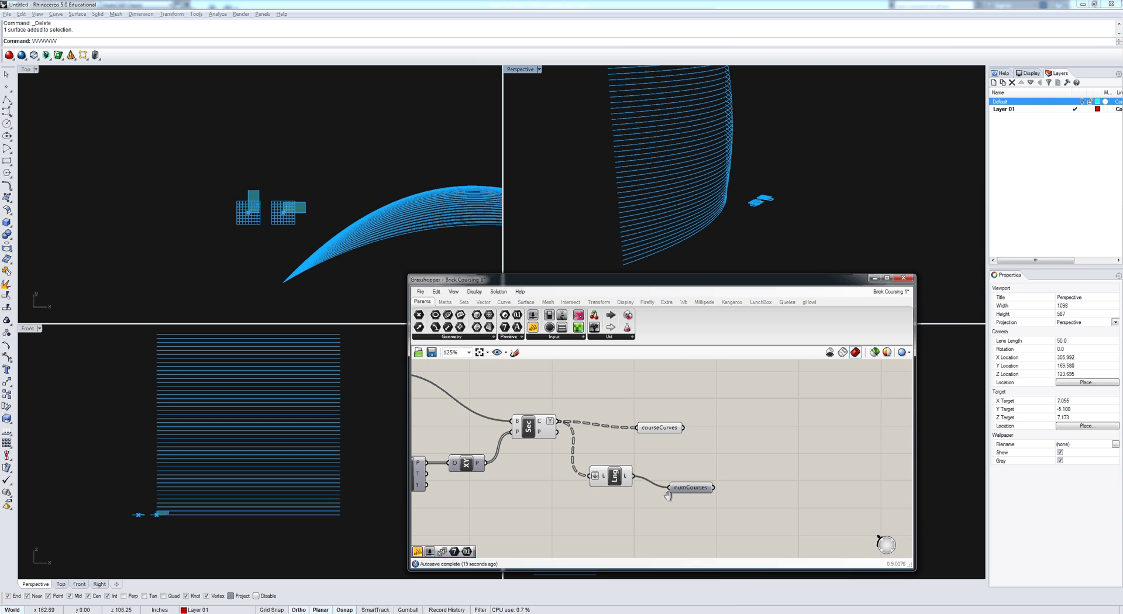
# Select the courseCurves, List Length and numCourses group and examine the course curves and the two brick types in the viewports.
pyautogui.scroll(-10, 650, 492)
pyautogui.scroll(3, 648, 492)
pyautogui.moveTo(695, 506); pyautogui.dragTo(642, 465)
pyautogui.moveTo(738, 213); pyautogui.dragTo(735, 173, button='right')
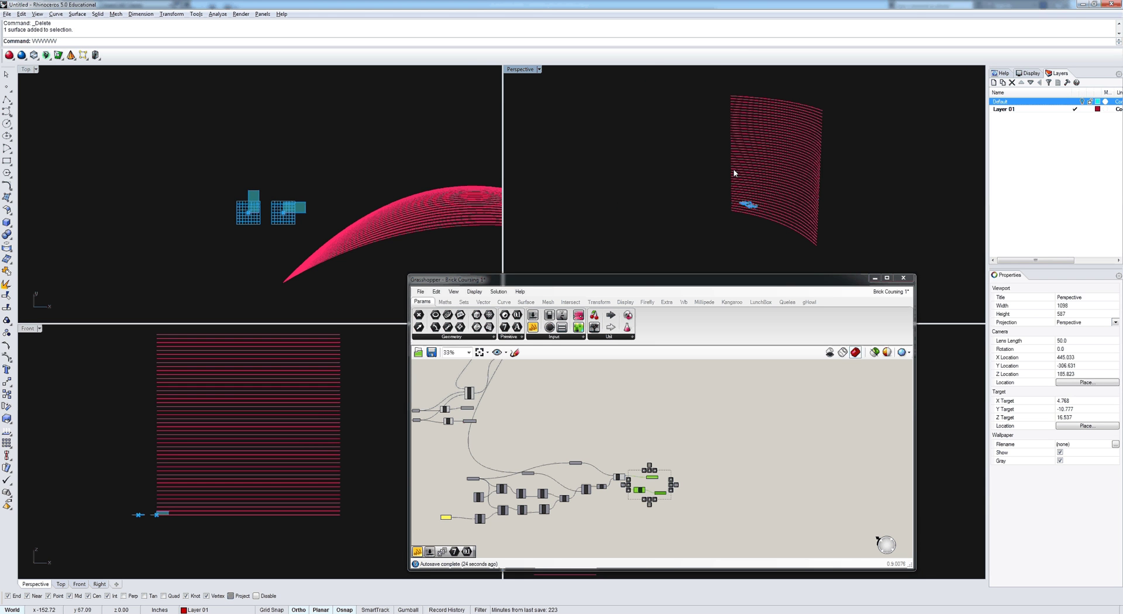
pyautogui.moveTo(537, 360); pyautogui.dragTo(582, 389, button='right')
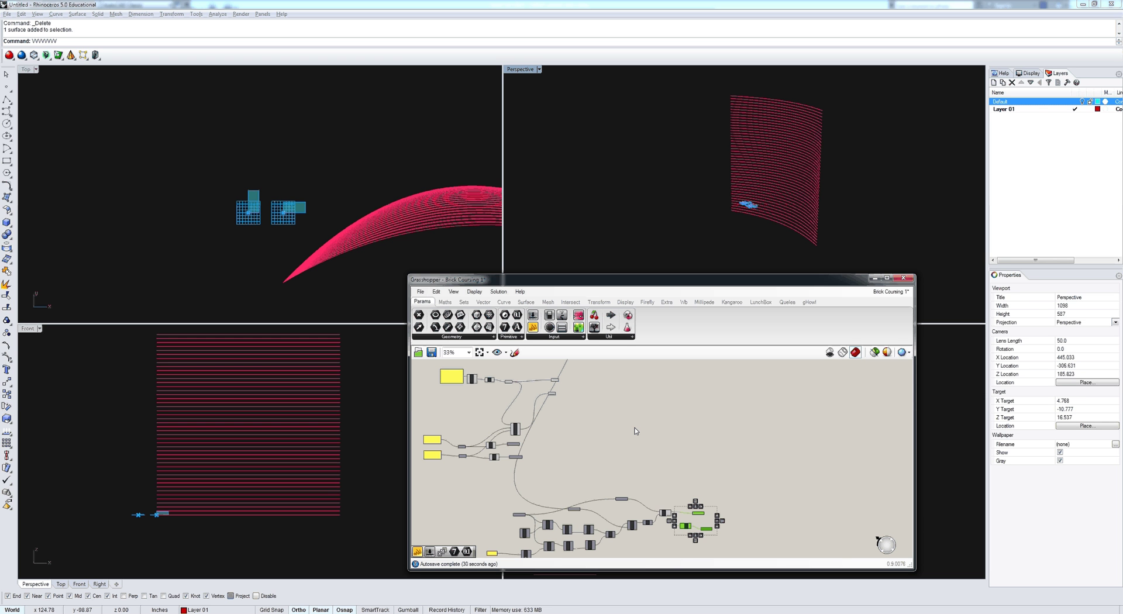
pyautogui.scroll(10, 324, 198)
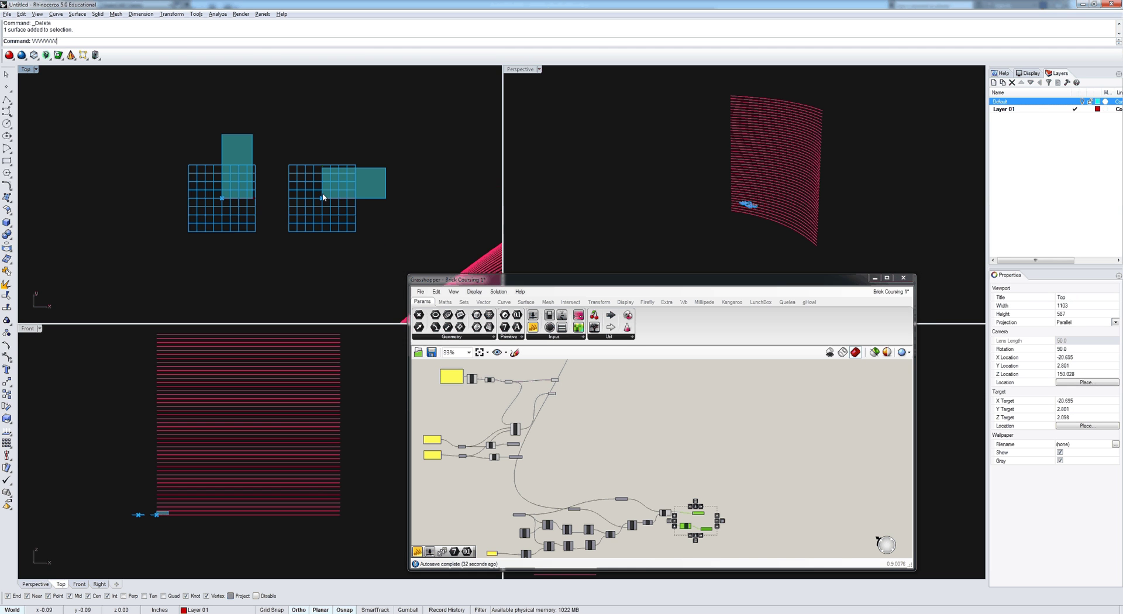
pyautogui.scroll(2, 323, 198)
pyautogui.moveTo(741, 421); pyautogui.dragTo(661, 396, button='right')
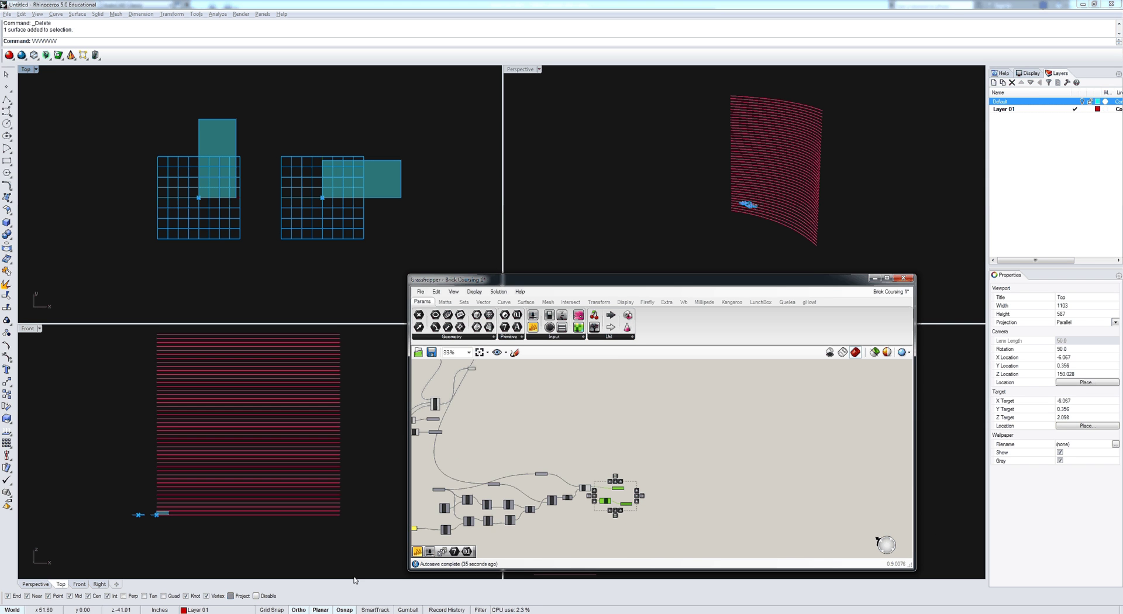
pyautogui.moveTo(338, 613)
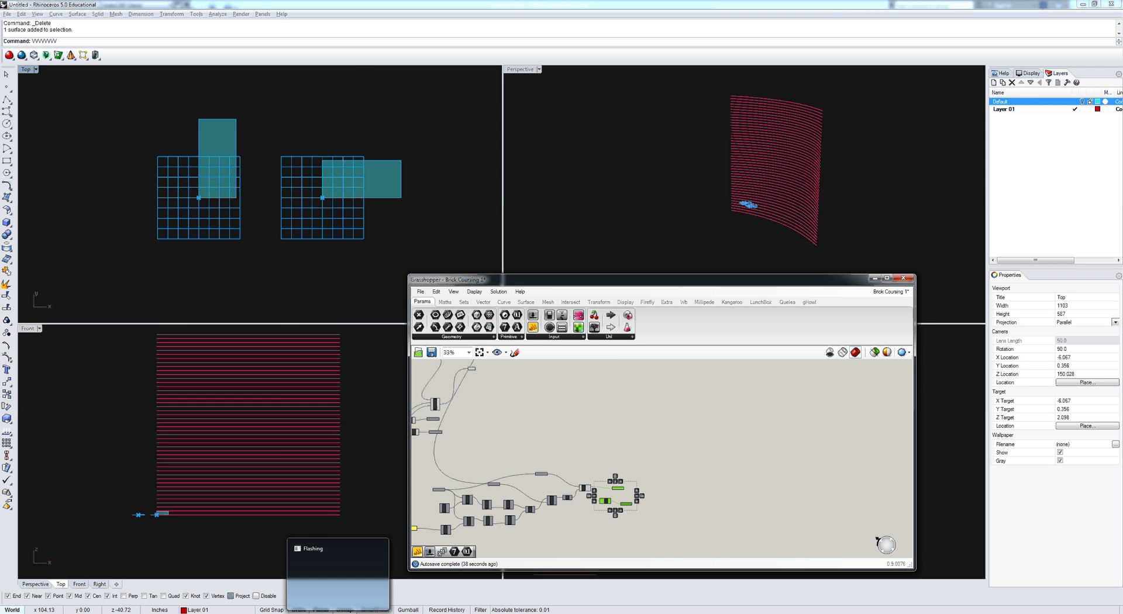